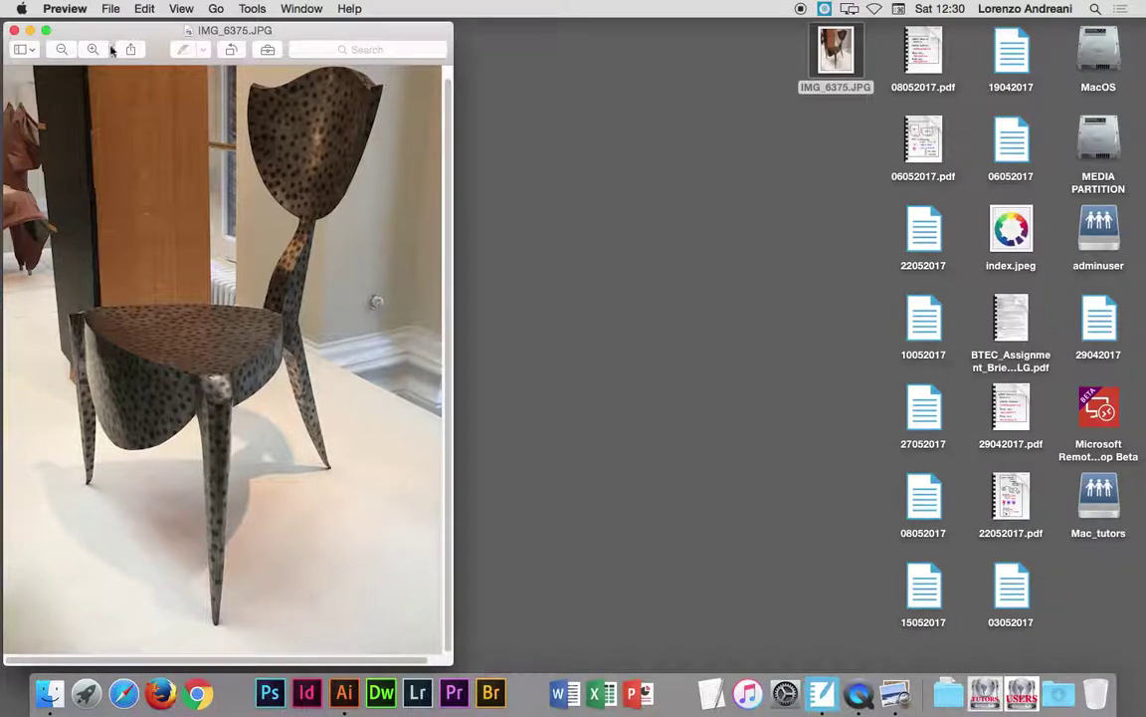
- Close the IMG_6375.JPG chair photo window in Preview
left_click(14, 31)
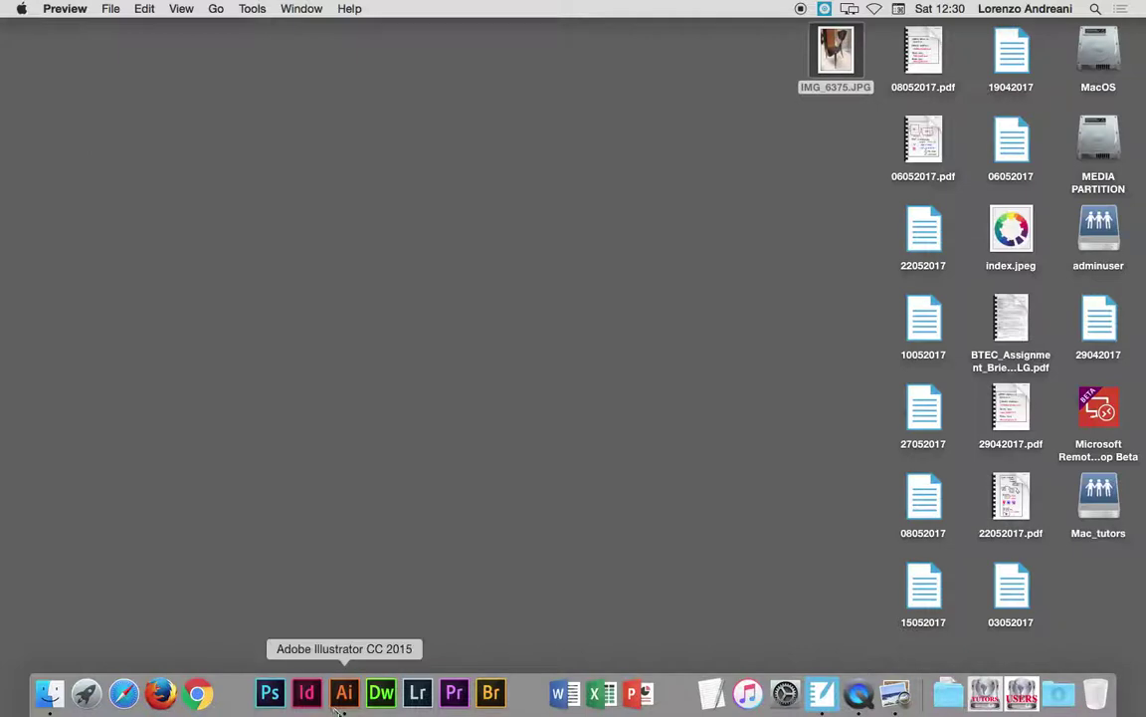
- Create a new Print-profile A4 portrait document (210 × 297 mm) in Illustrator
left_click(341, 694)
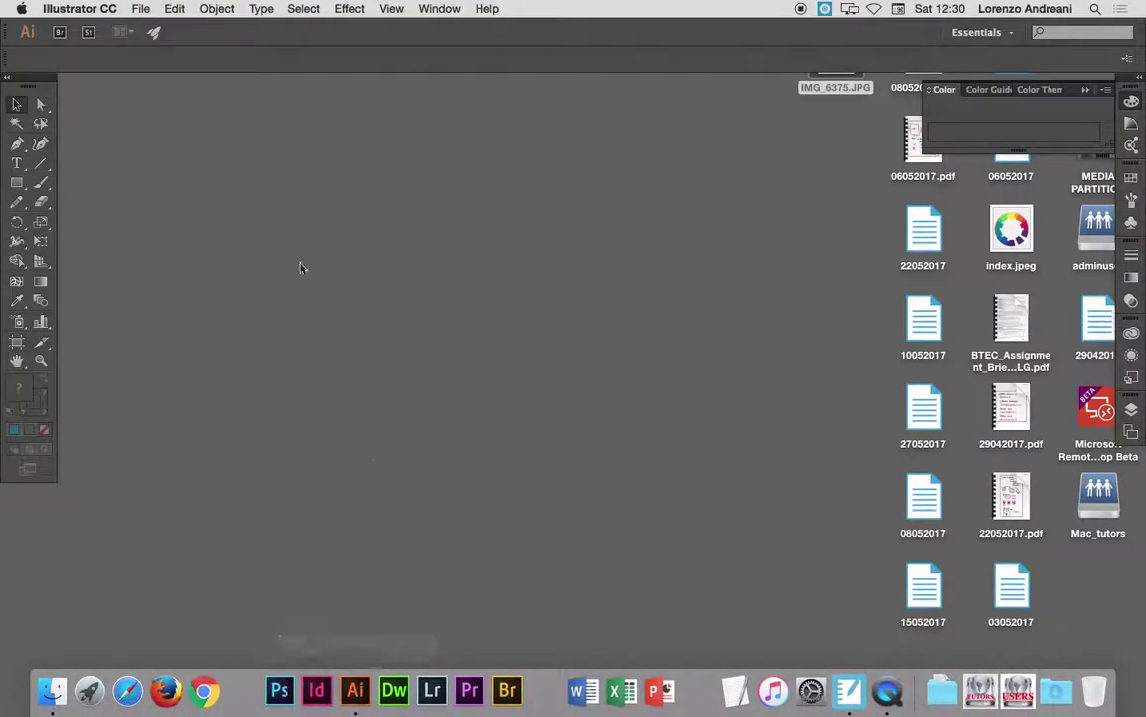
left_click(136, 11)
left_click(152, 28)
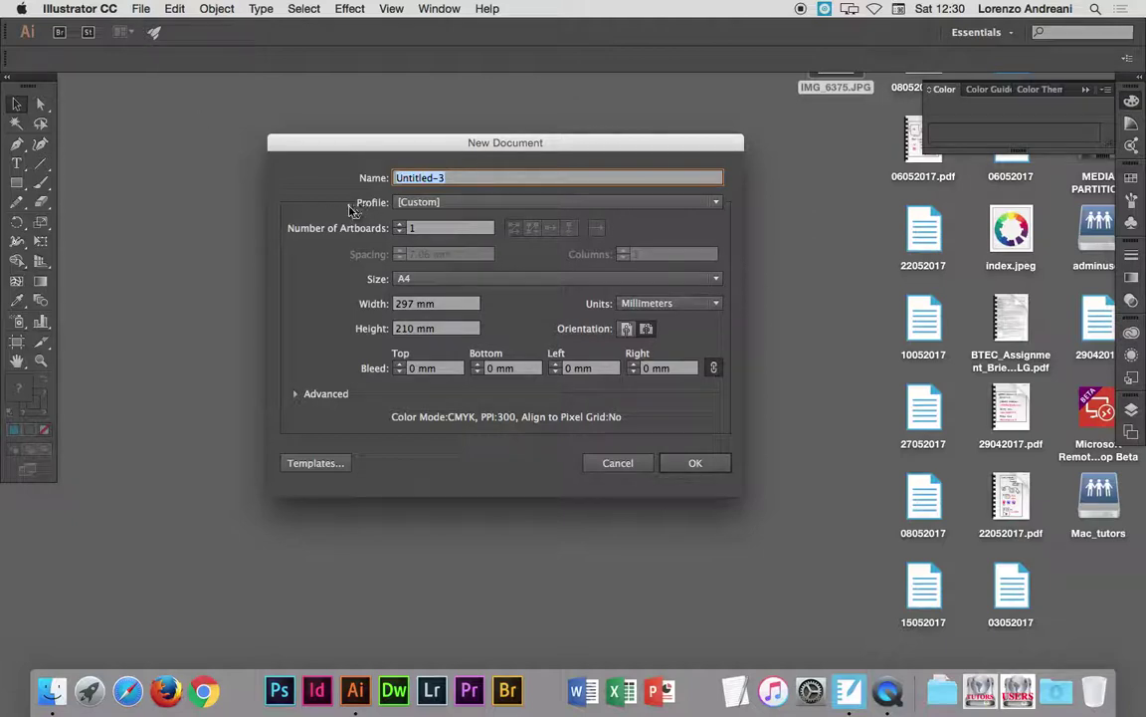
left_click(408, 204)
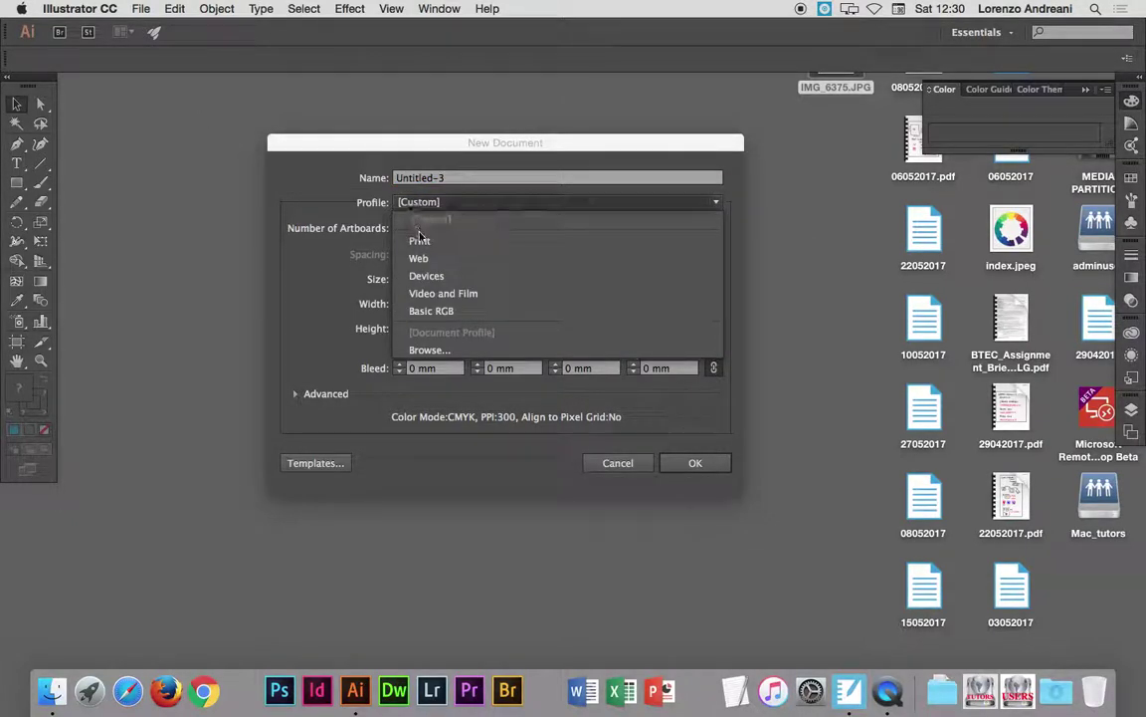
left_click(419, 242)
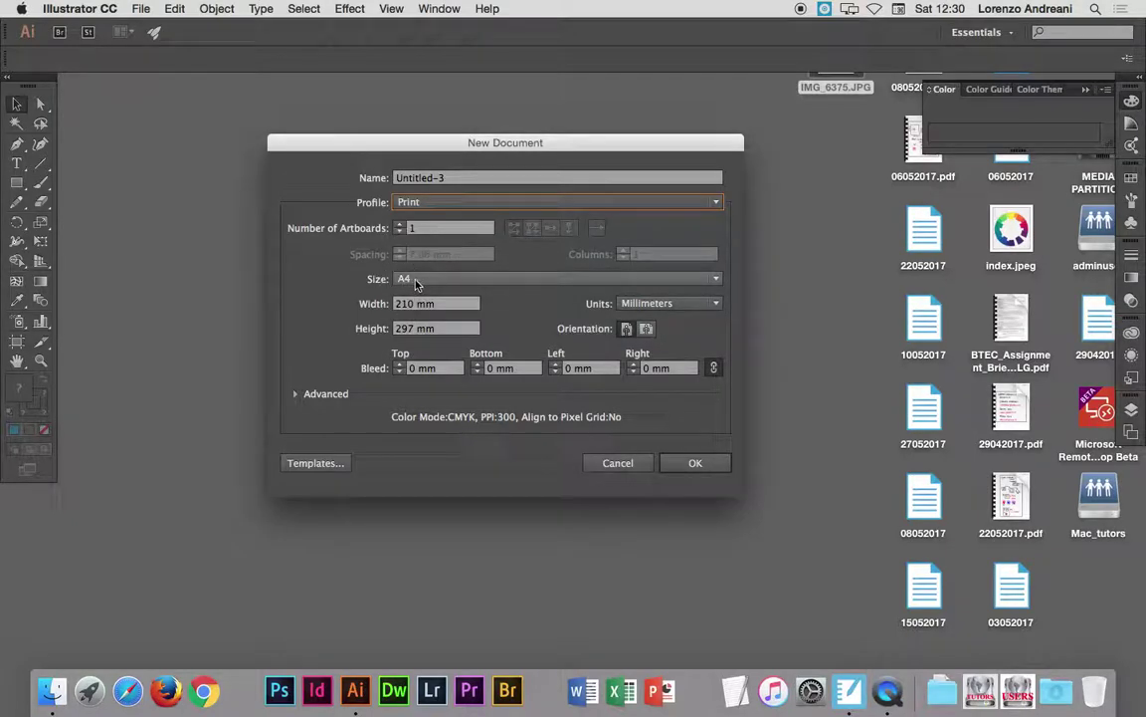
left_click(416, 281)
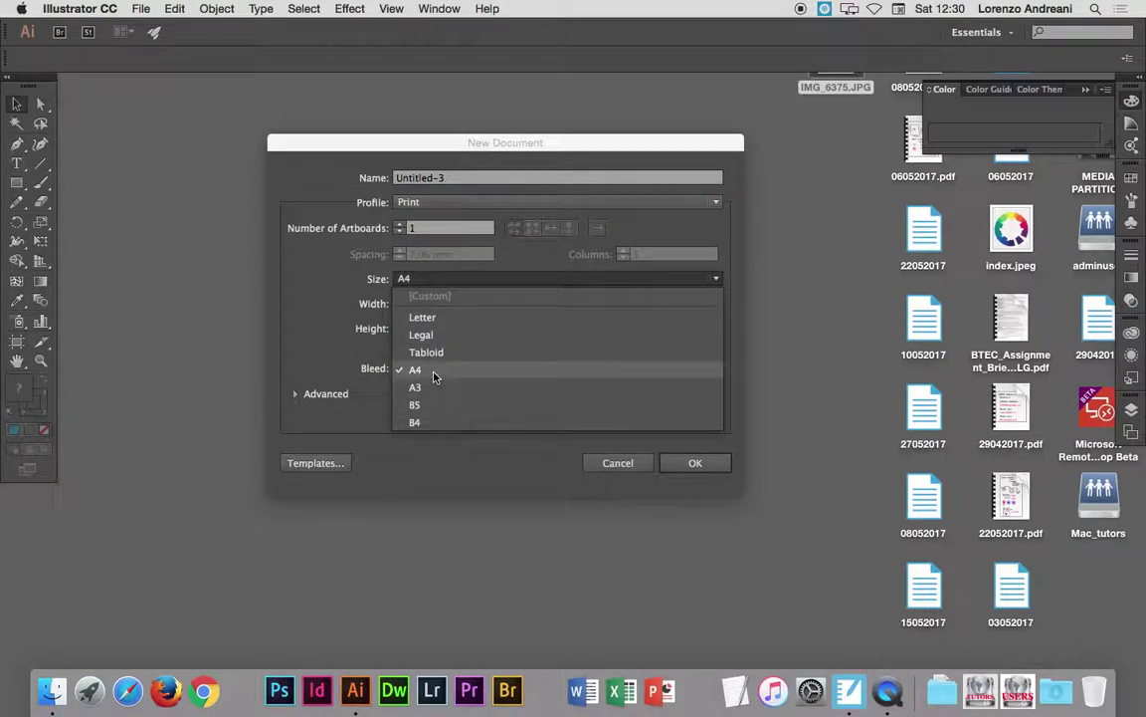
left_click(434, 371)
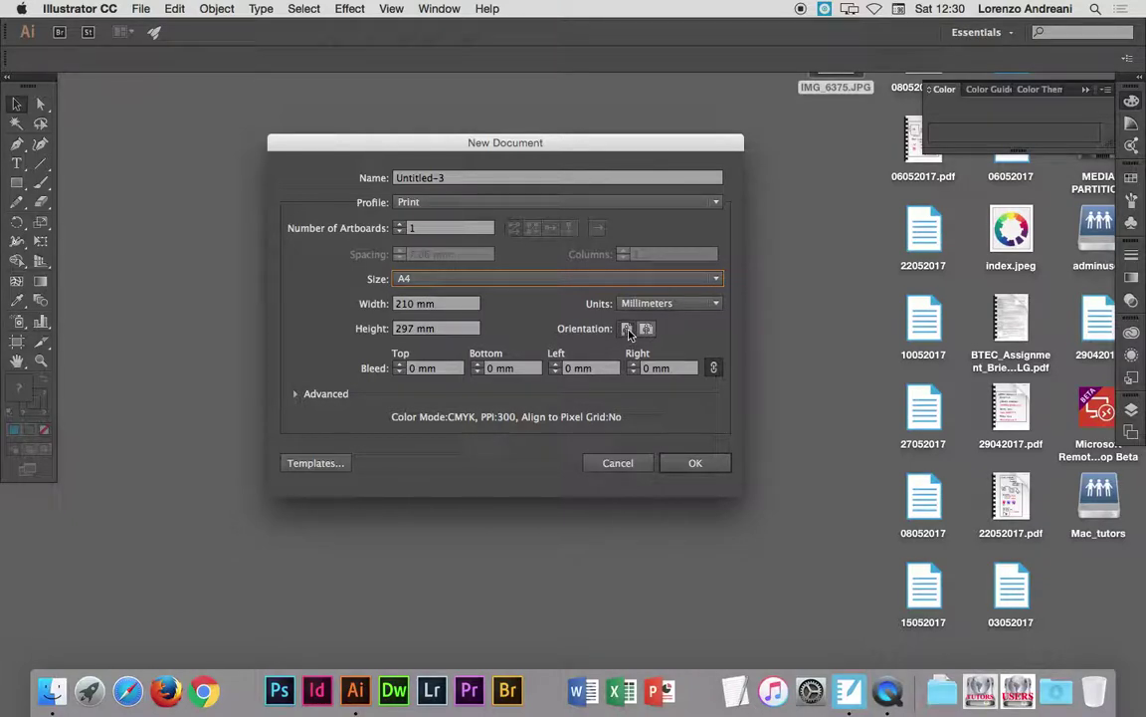
left_click(695, 463)
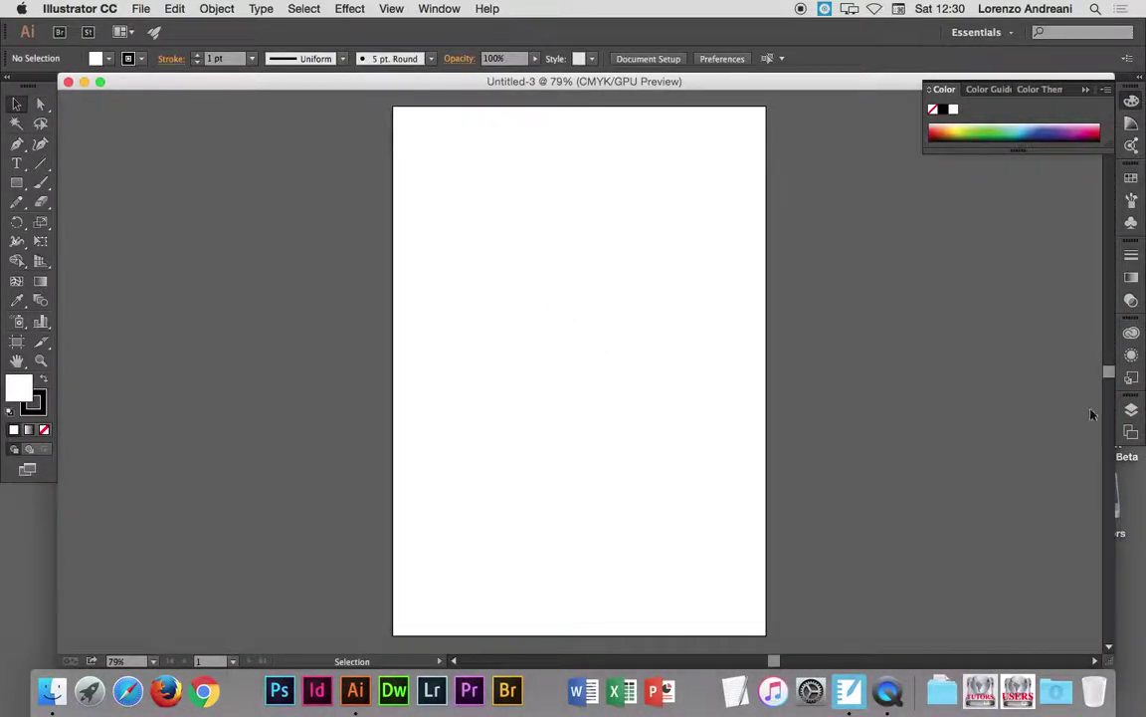
left_click(1132, 409)
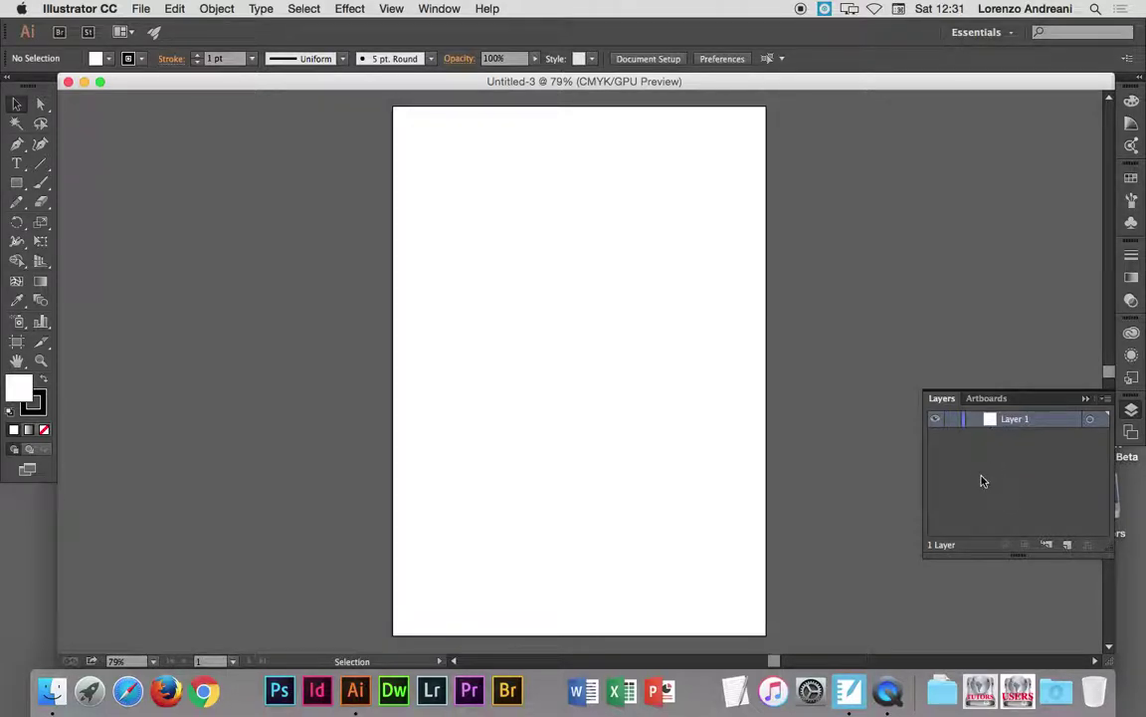
- Add Layer 2 above Layer 1 in the Layers panel
left_click(1067, 544)
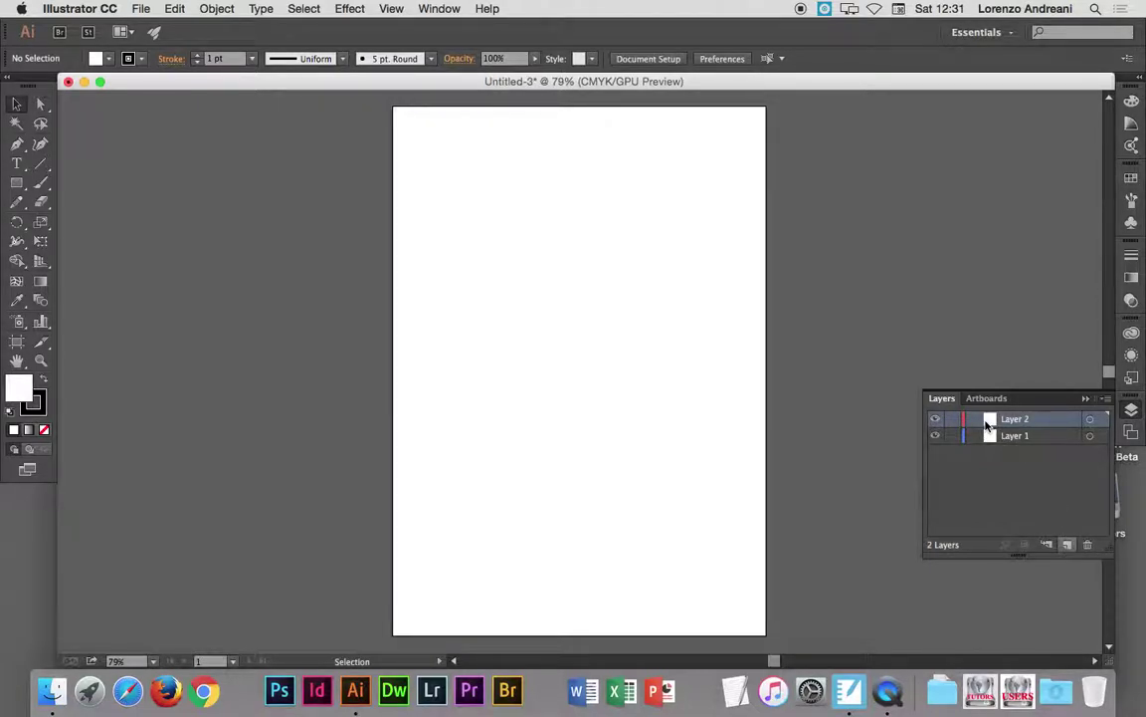
left_click(139, 9)
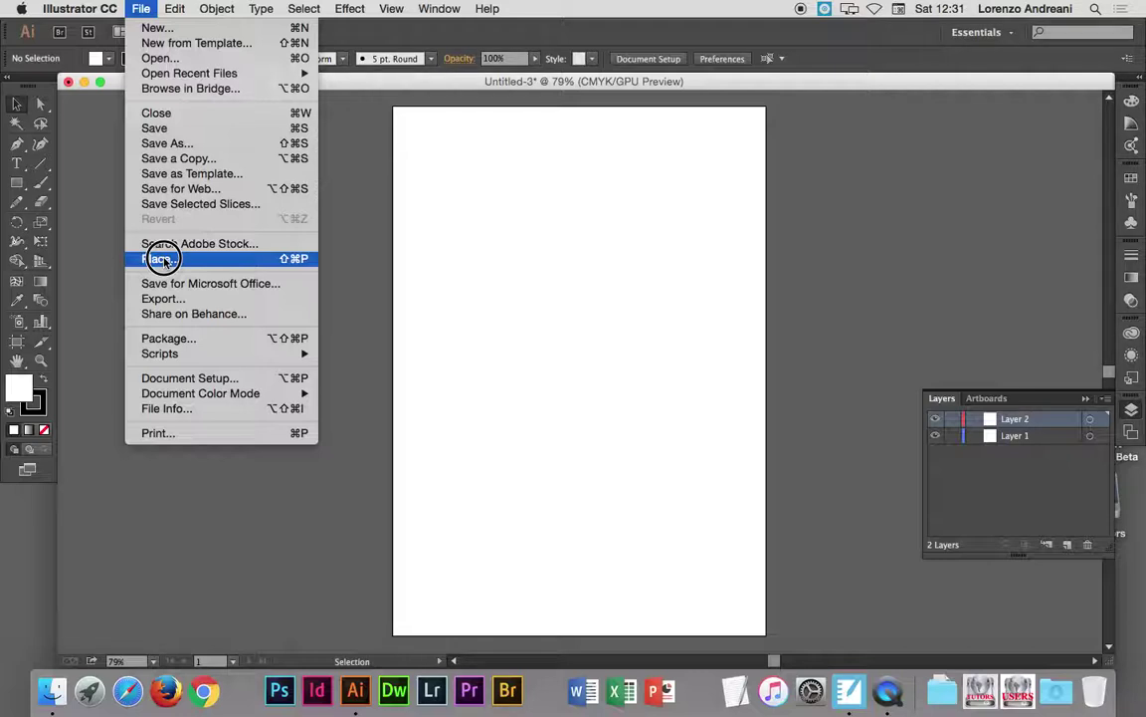
- Place the Desktop photo IMG_6375.JPG into the document
left_click(160, 259)
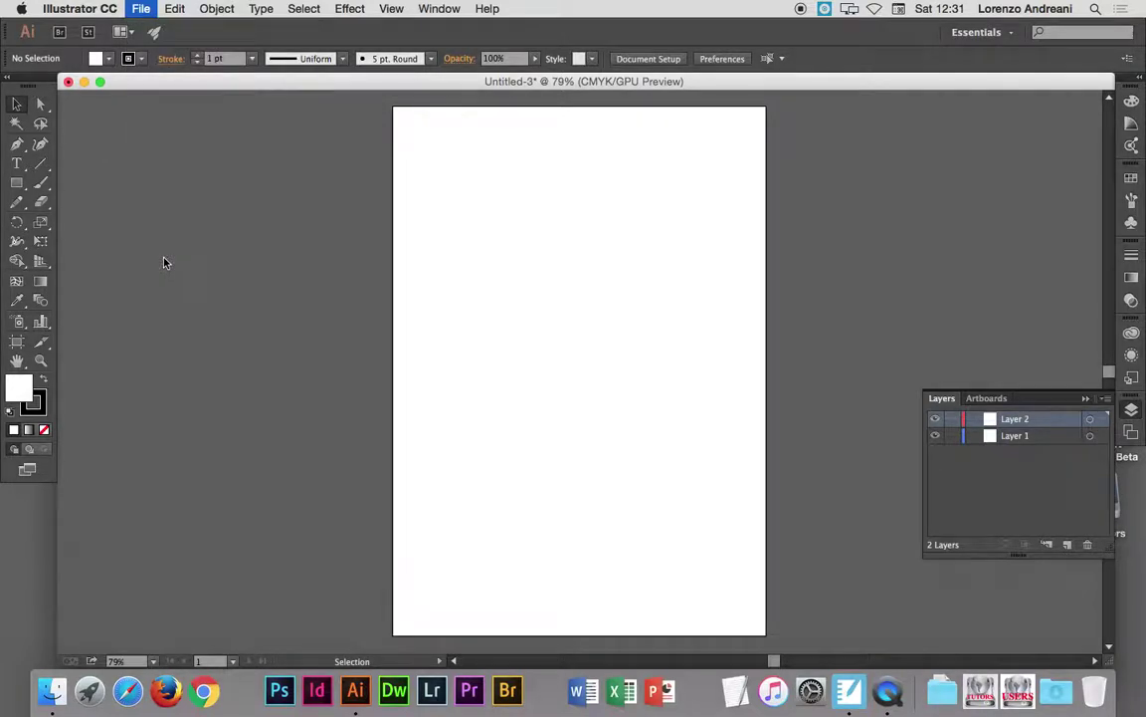
left_click(340, 178)
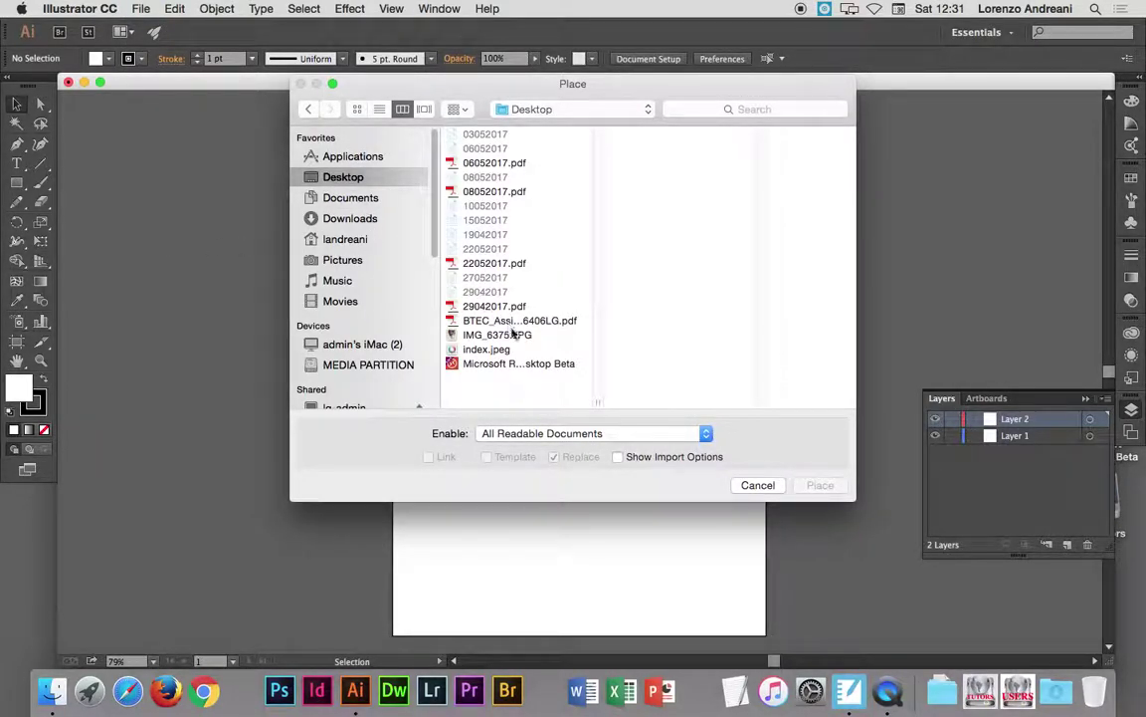
left_click(511, 337)
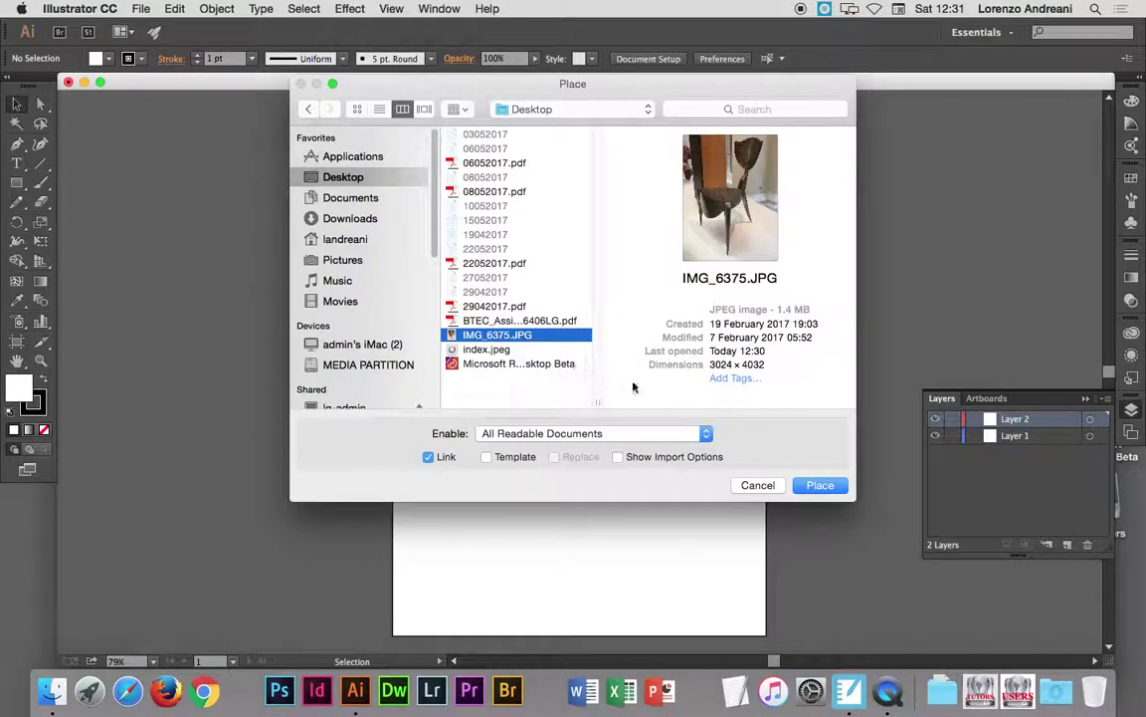
left_click(820, 485)
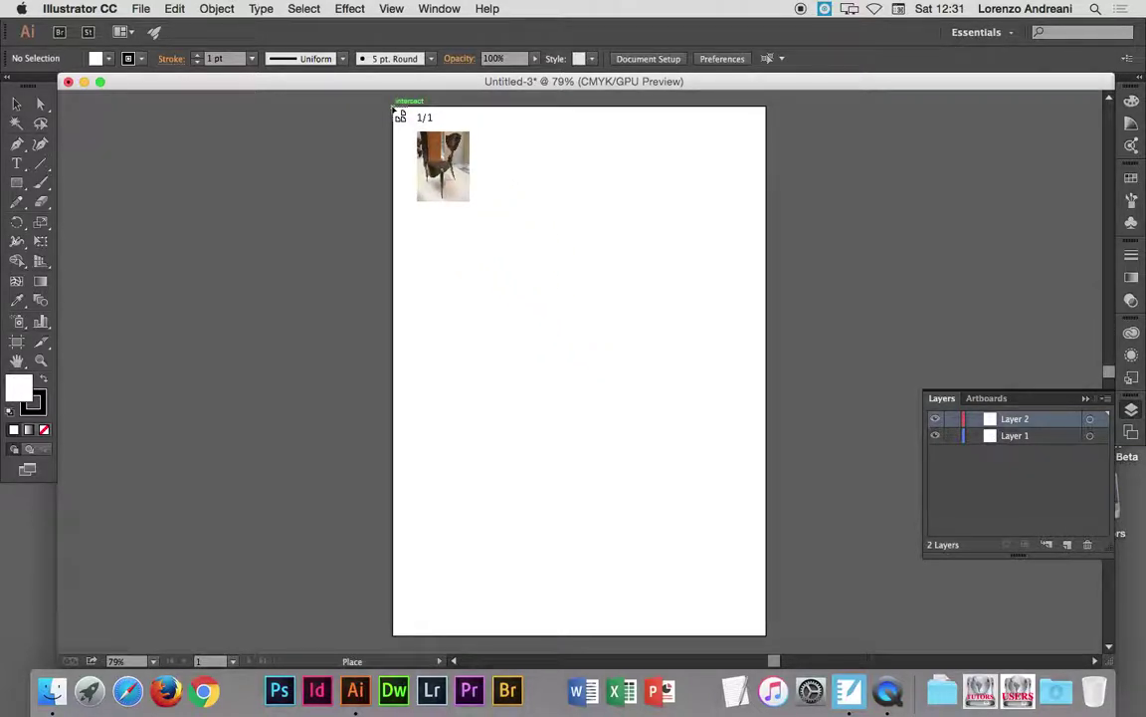
- Scale the photo to about 209 × 283 mm across the artboard and centre it
left_click_drag(398, 115, 773, 637)
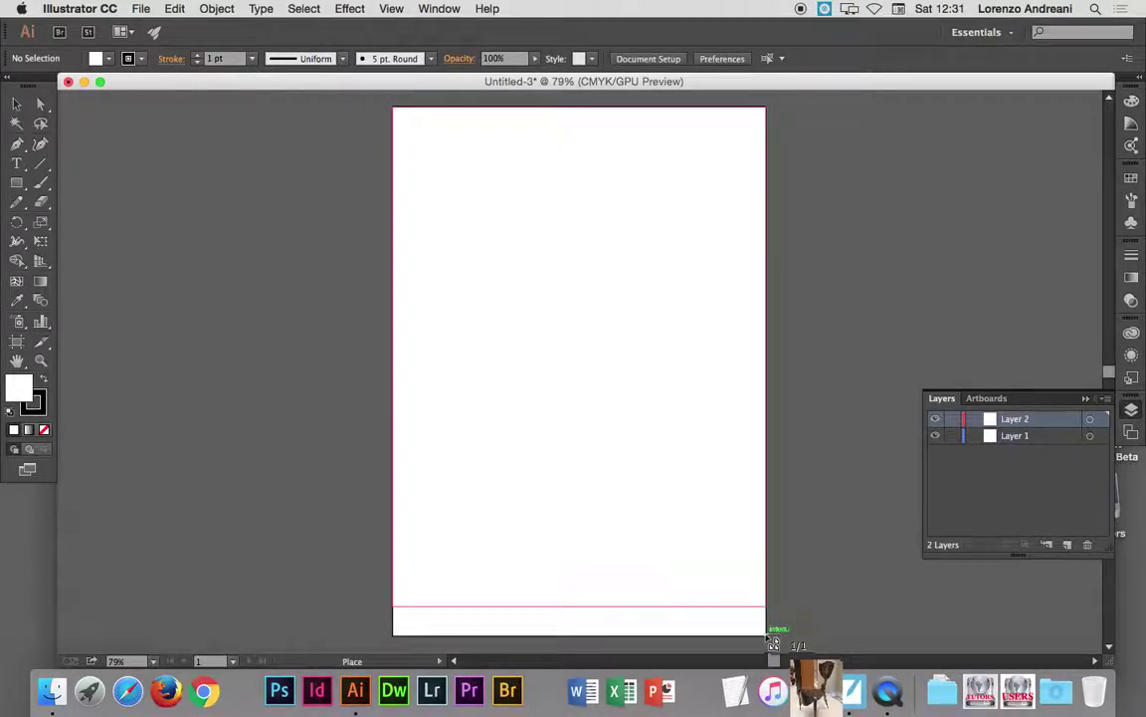
left_click_drag(773, 637, 791, 645)
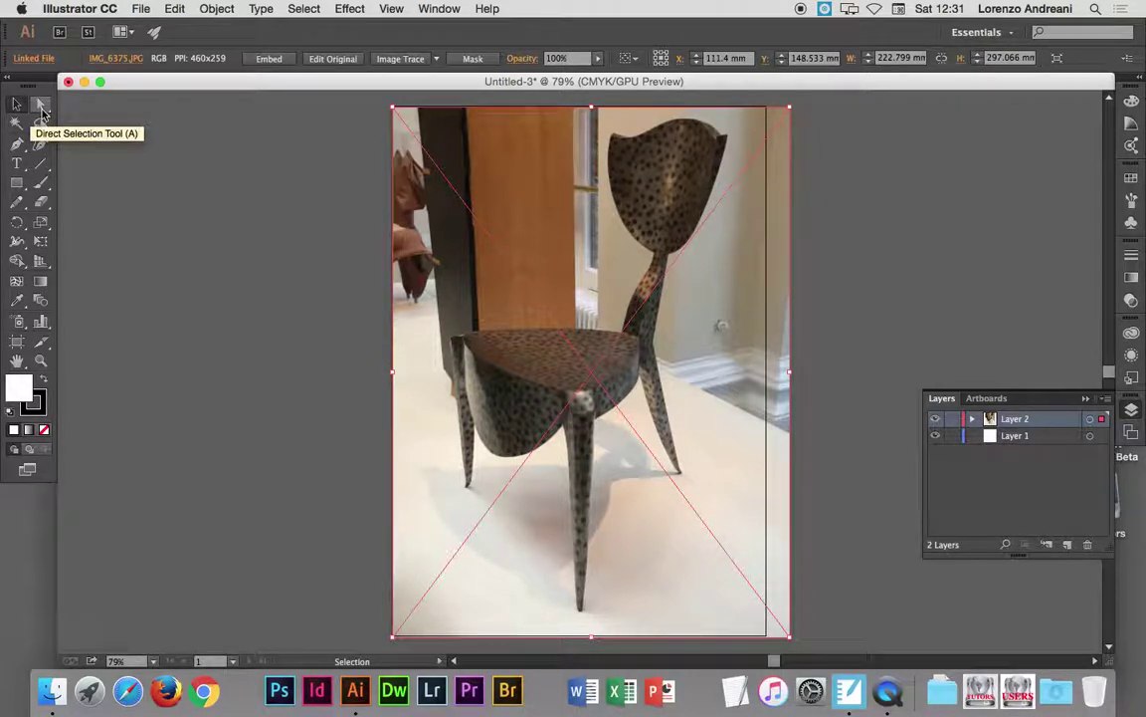
left_click_drag(793, 638, 766, 617)
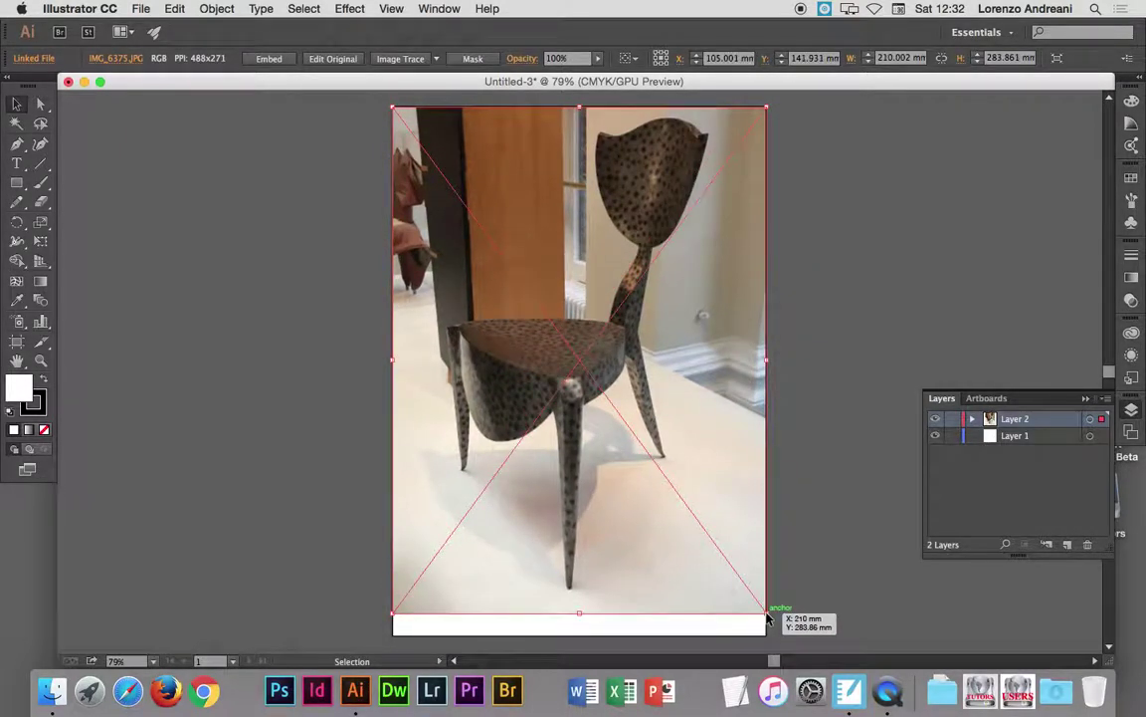
mouse_move(767, 358)
left_mouse_down()
mouse_move(563, 368)
mouse_move(767, 363)
left_mouse_up()
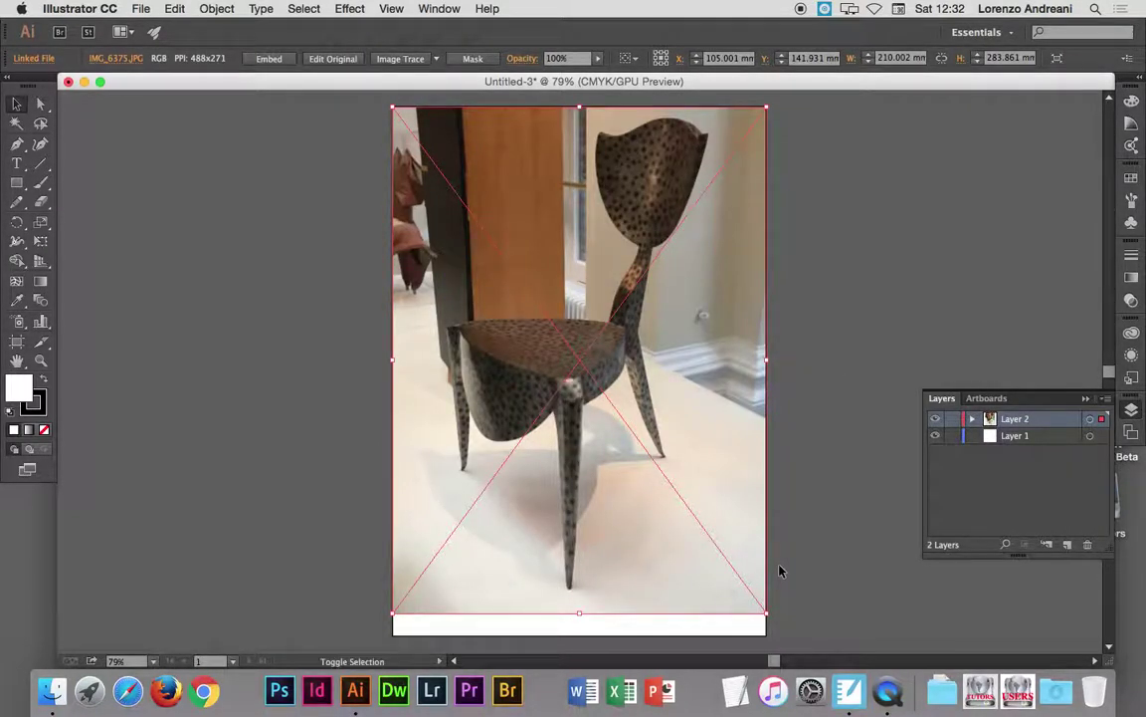
mouse_move(766, 612)
left_mouse_down()
mouse_move(673, 488)
mouse_move(781, 616)
left_mouse_up()
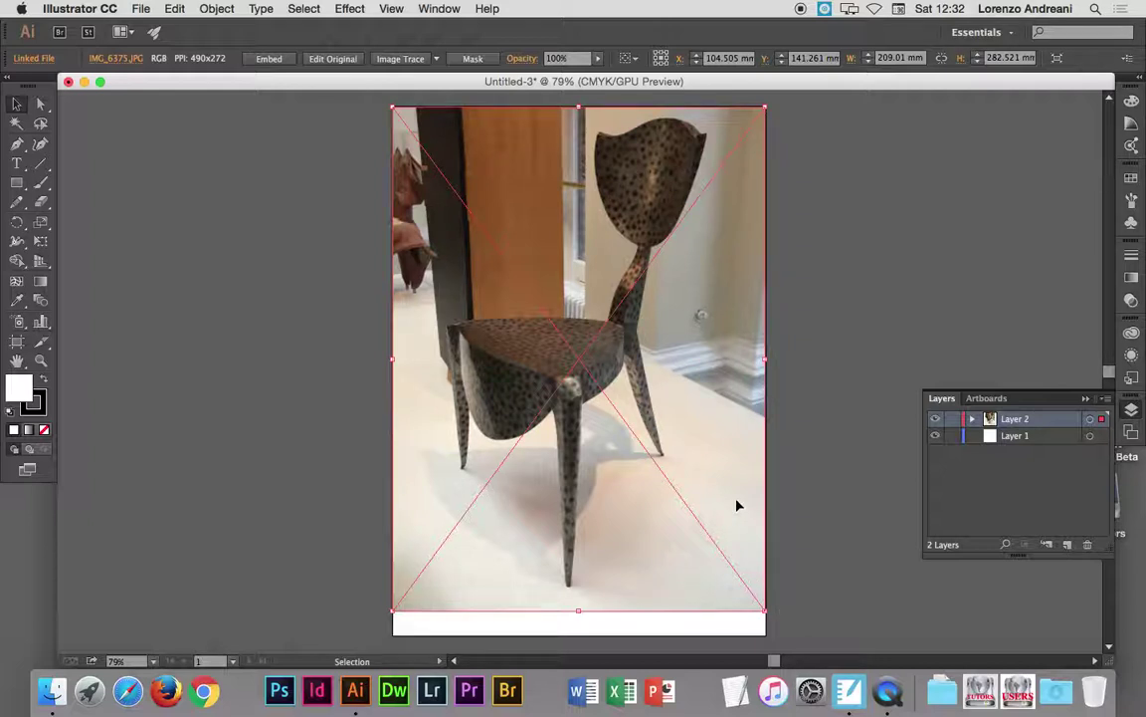
left_click_drag(737, 506, 736, 519)
left_click(802, 485)
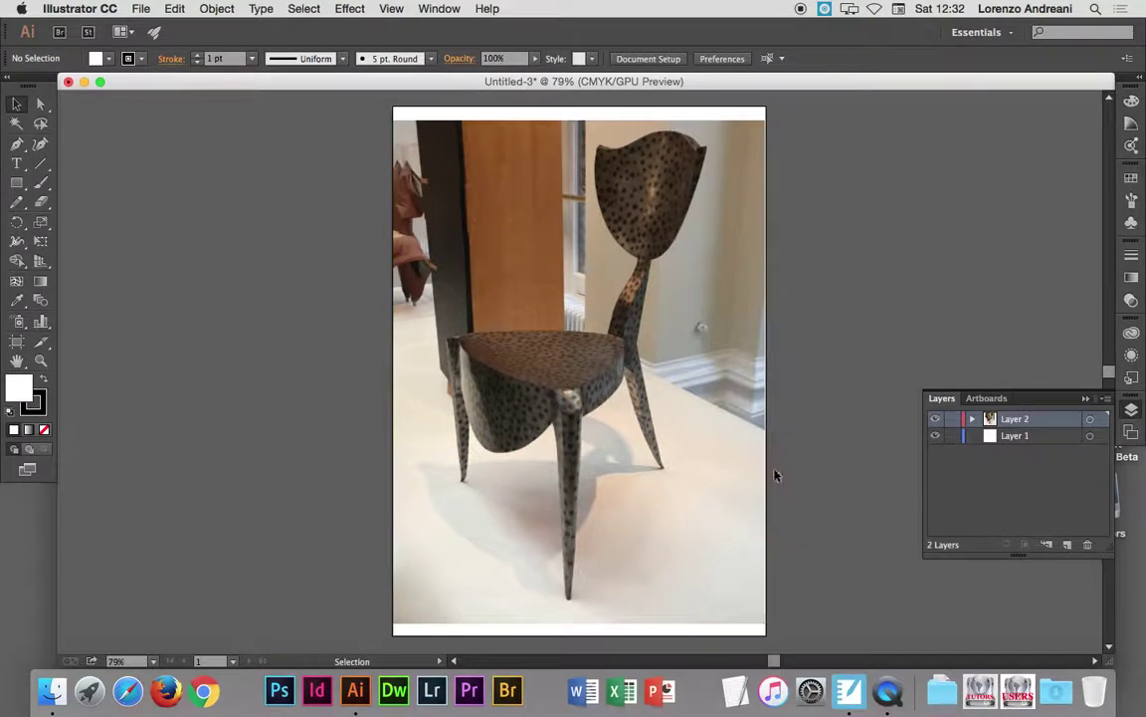
- Toggle Layer 2's visibility off and on, then lock the chair-photo layer
left_click(723, 461)
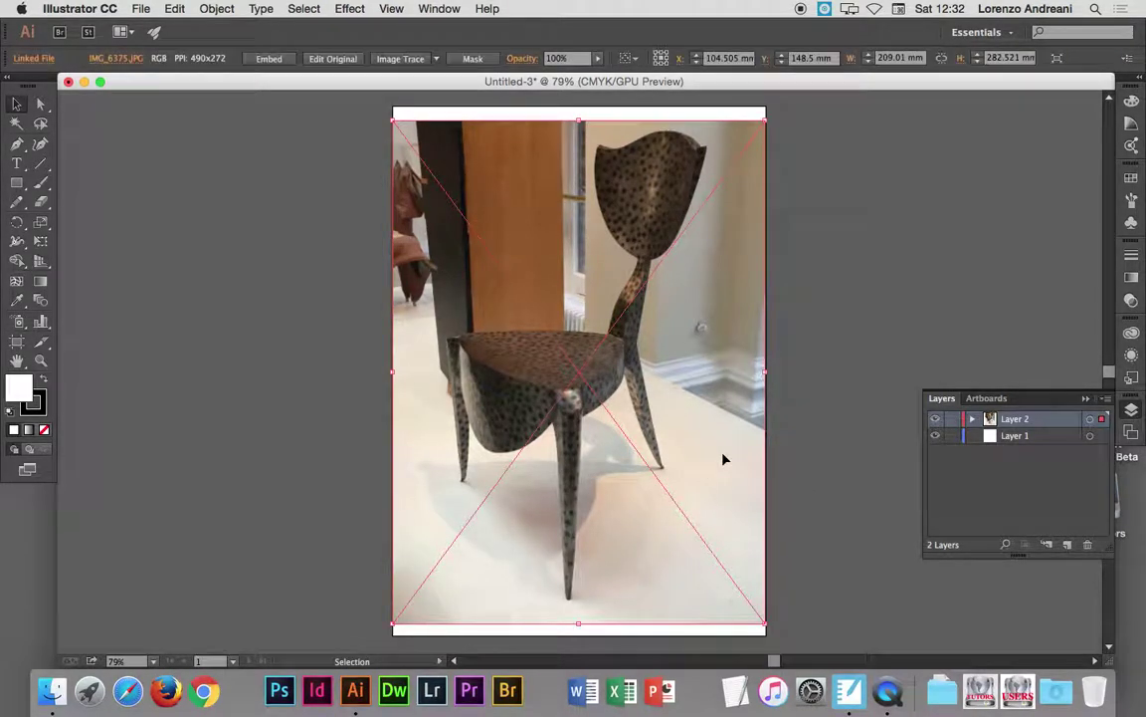
left_click(937, 422)
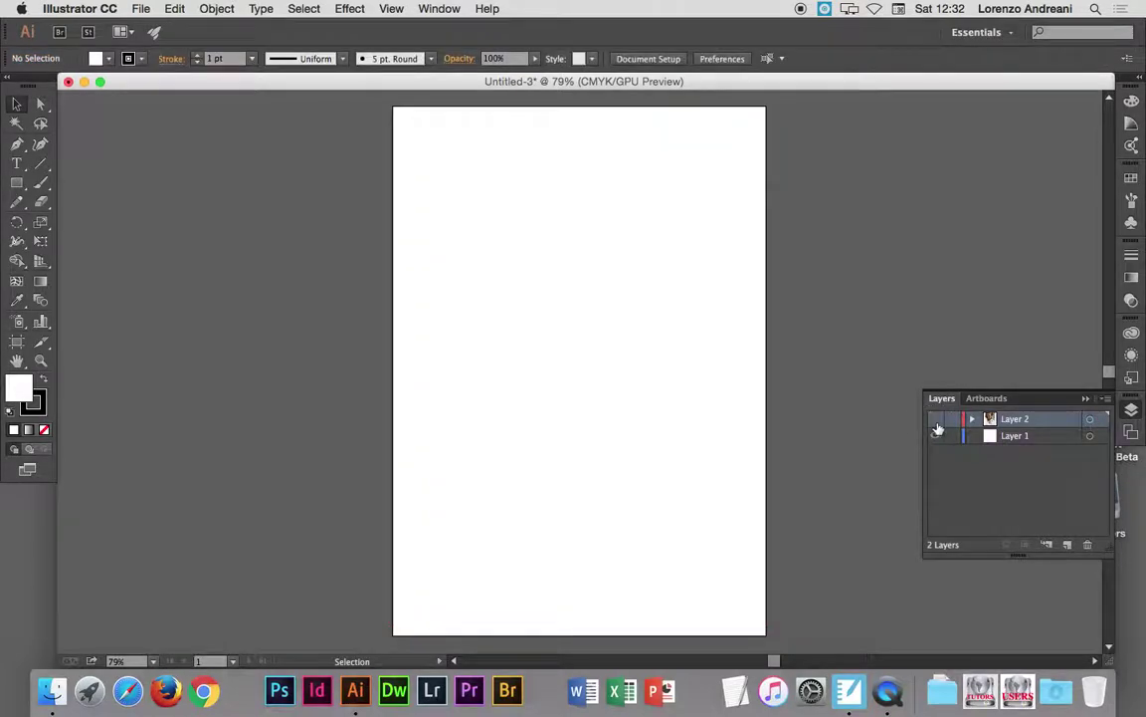
left_click(936, 422)
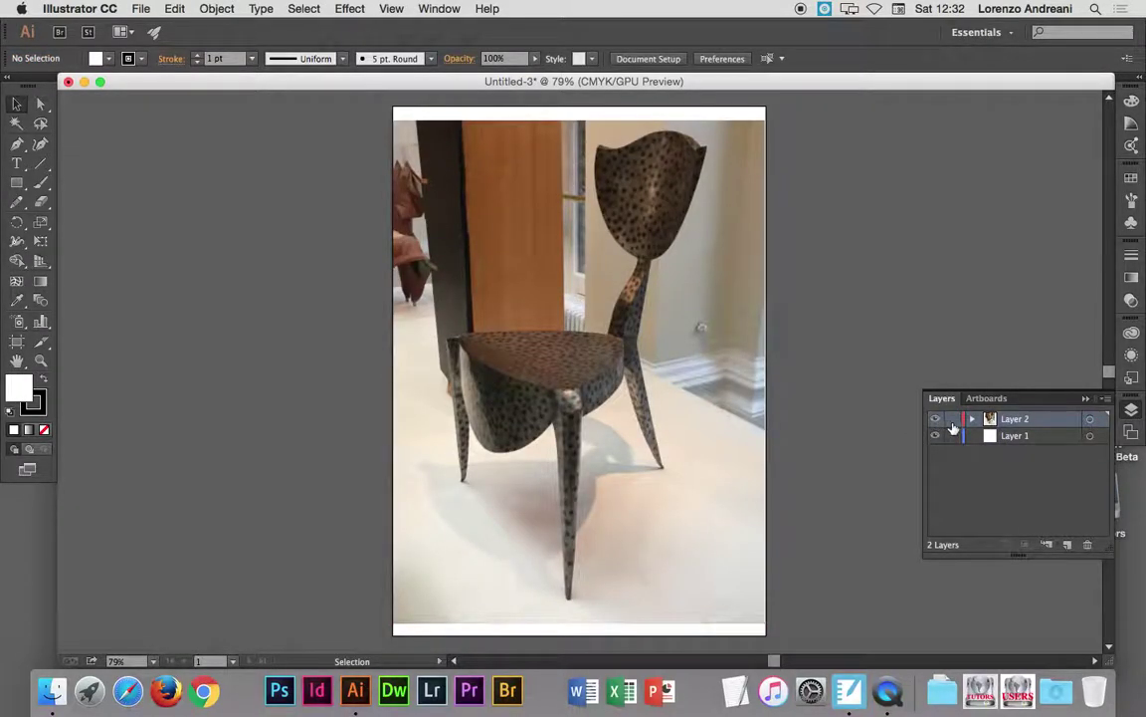
left_click(953, 421)
left_click(955, 422)
left_click(956, 422)
double_click(990, 421)
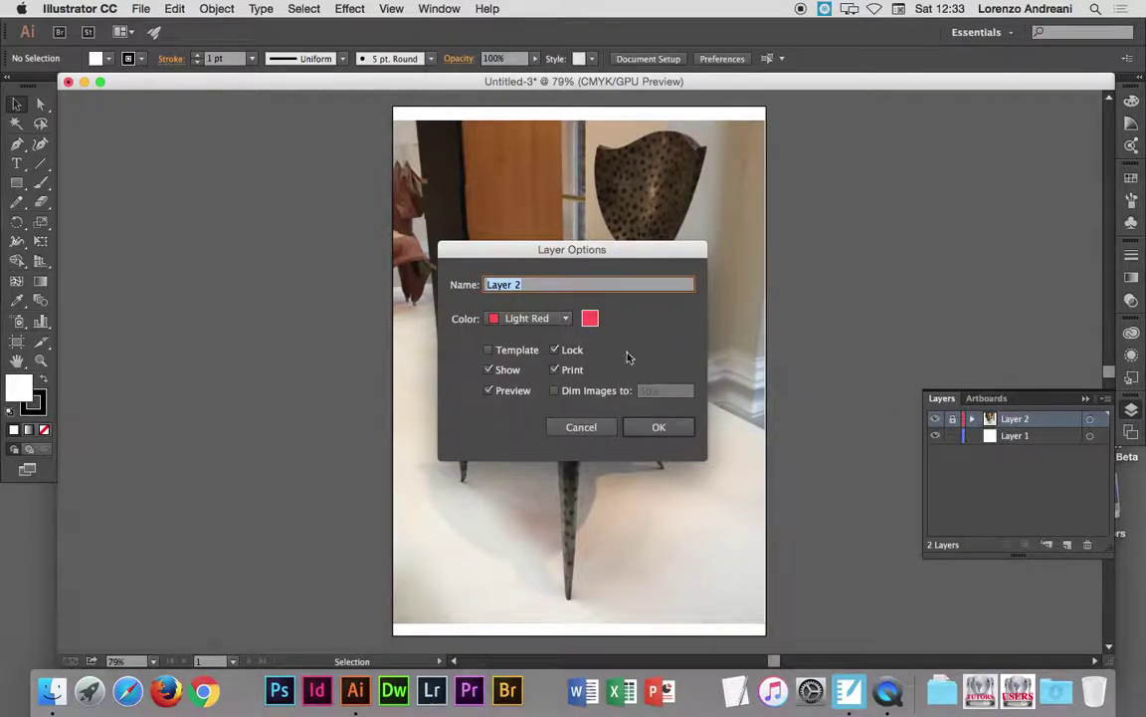
- Turn on Dim Images for Layer 2 and adjust its dimming percentage
left_click(556, 392)
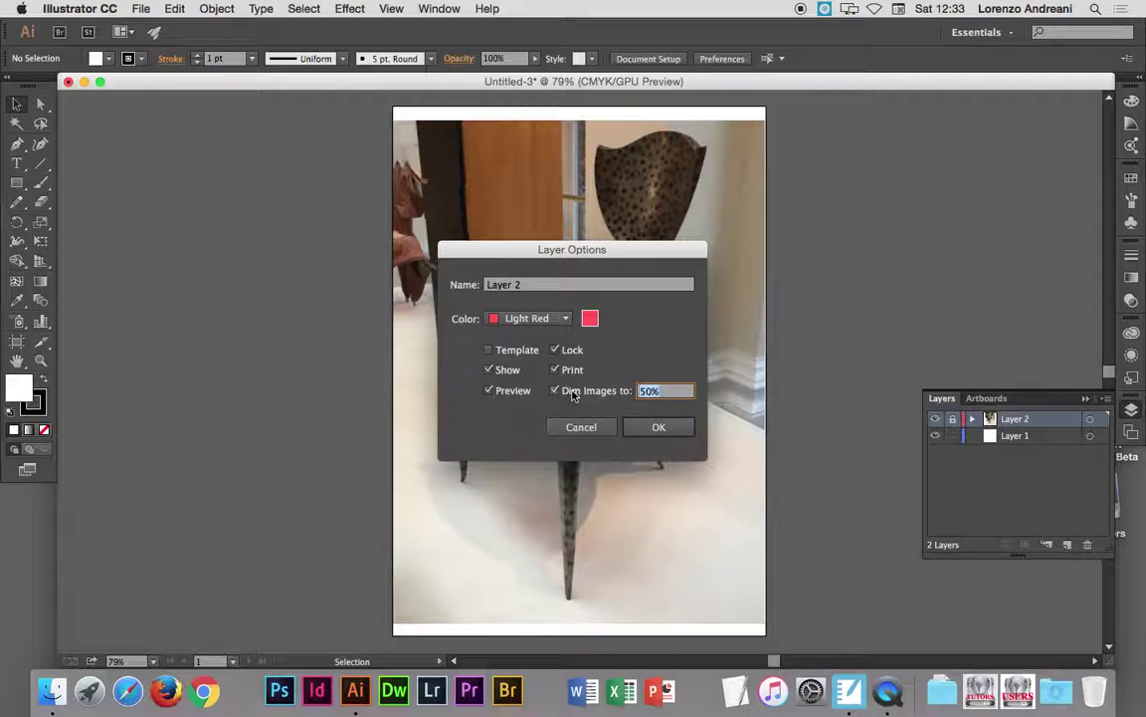
left_click(648, 428)
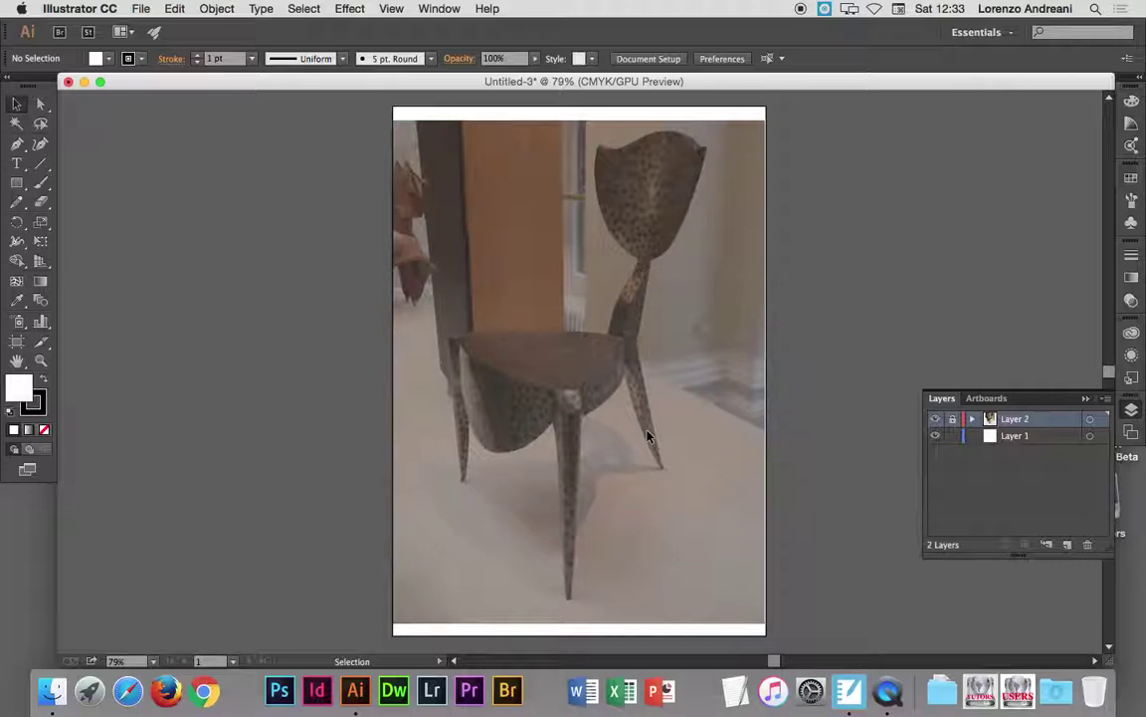
double_click(992, 421)
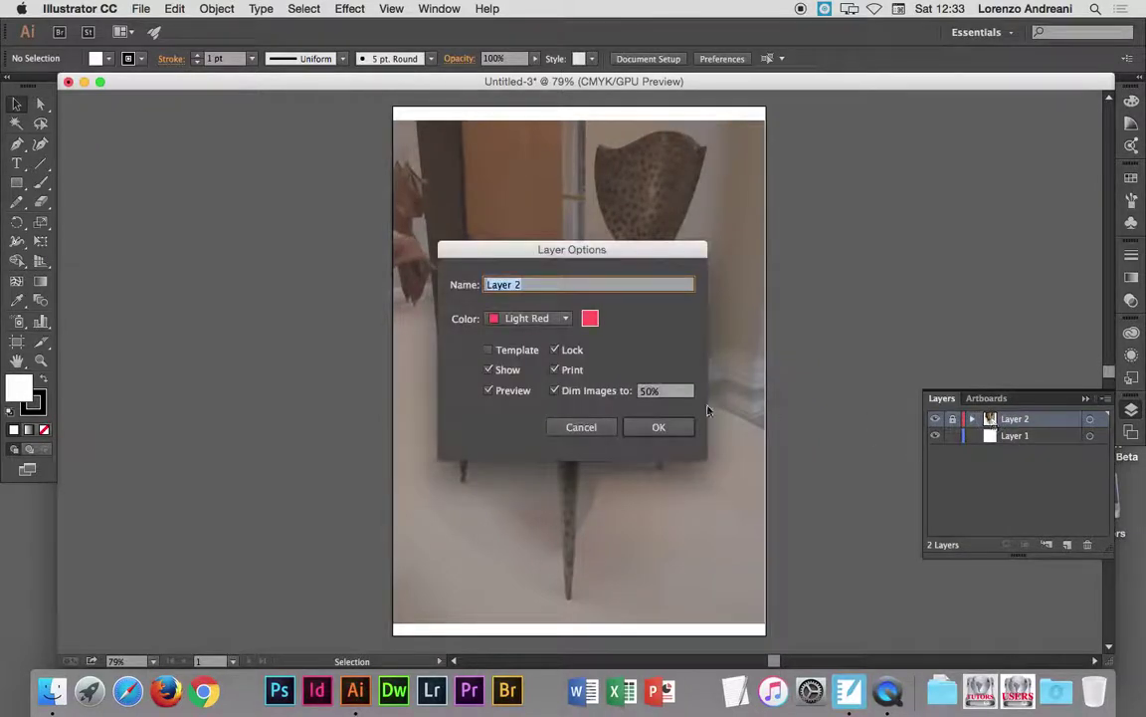
left_click(642, 392)
type("3")
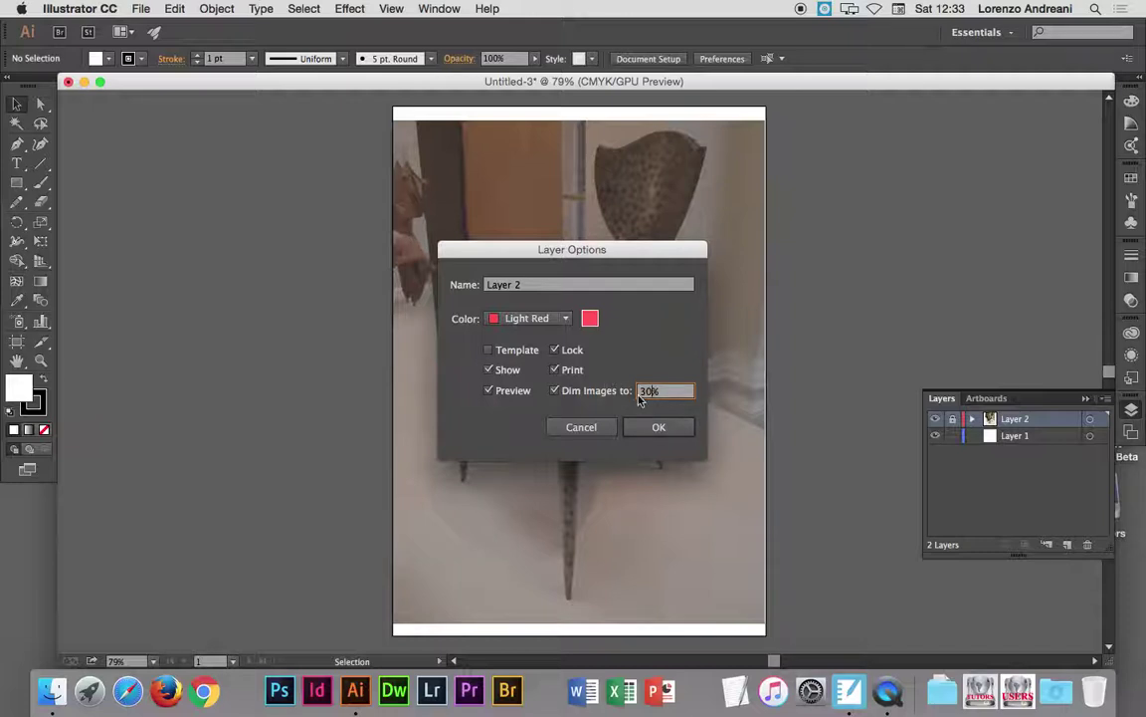
left_click(657, 427)
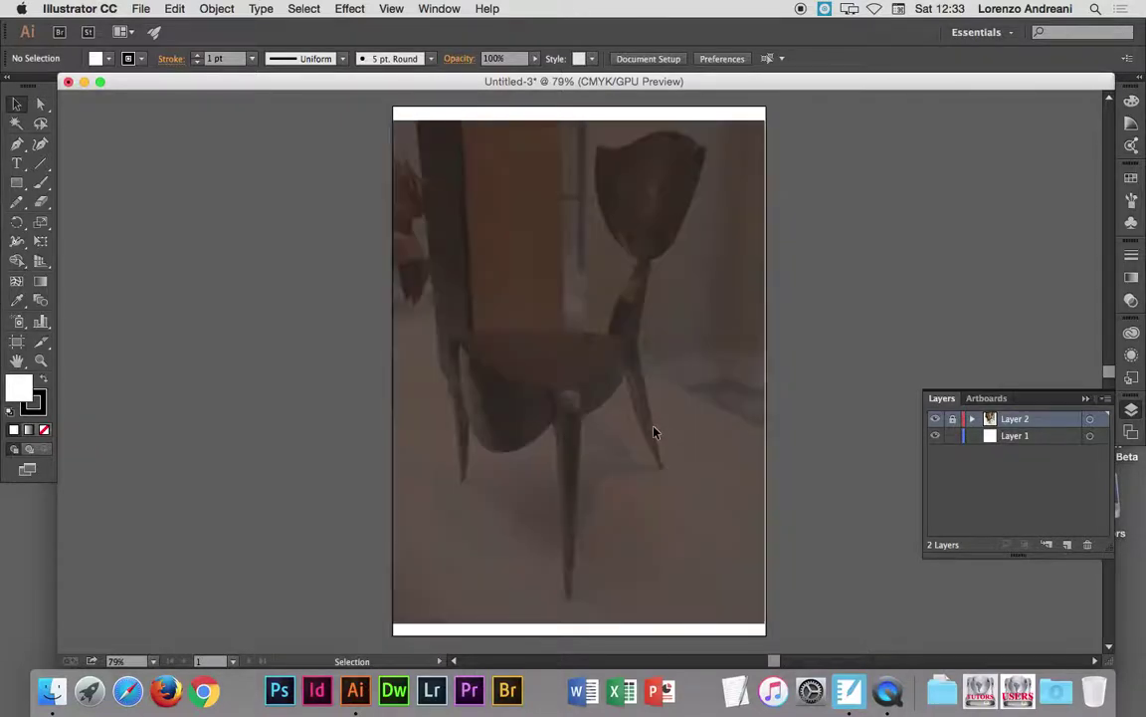
- Toggle Layer 2's dimming off and back on at 50%, then add Layer 3
double_click(990, 420)
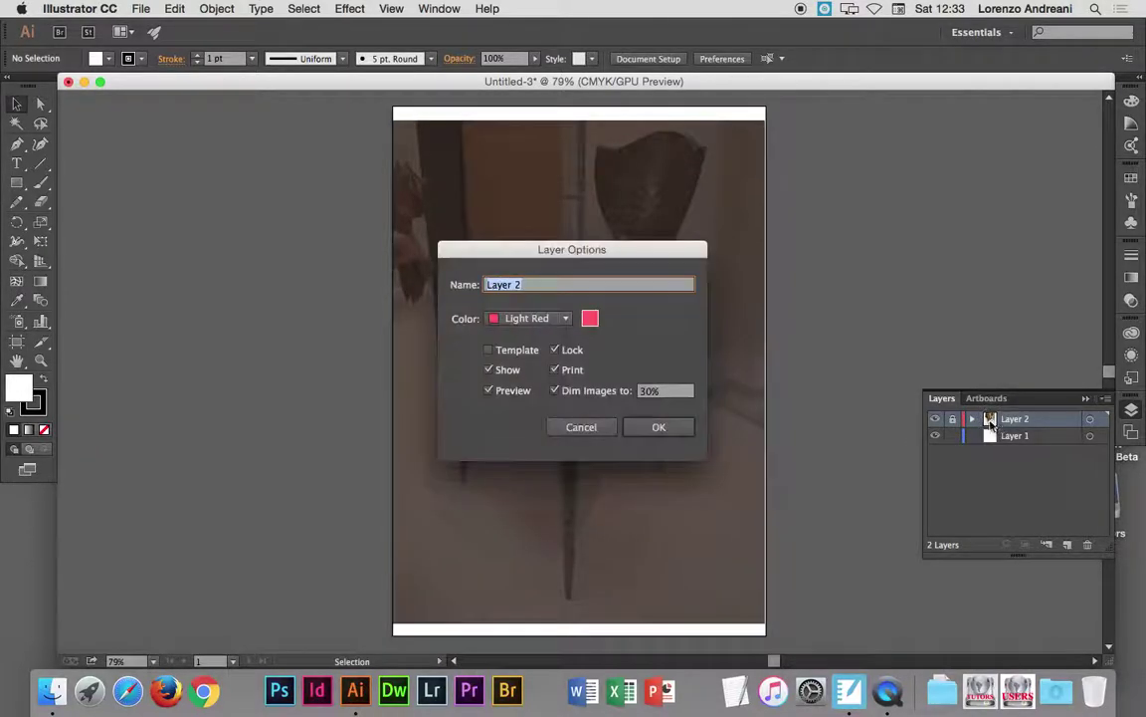
left_click(605, 393)
left_click(656, 427)
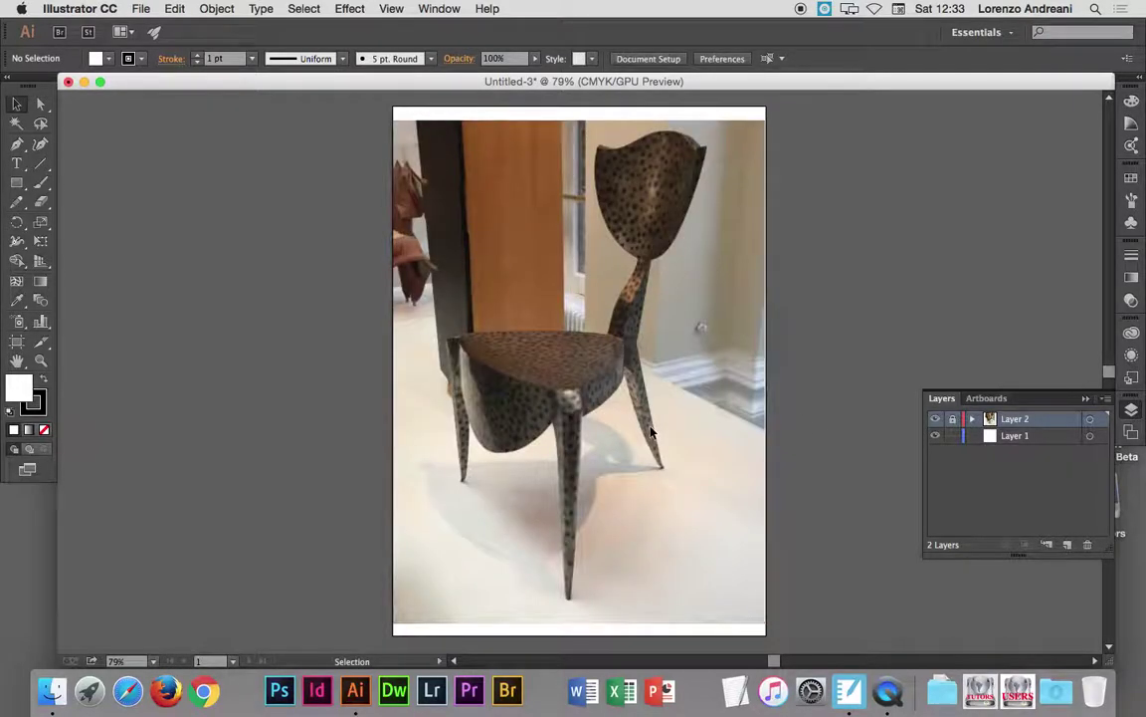
double_click(990, 419)
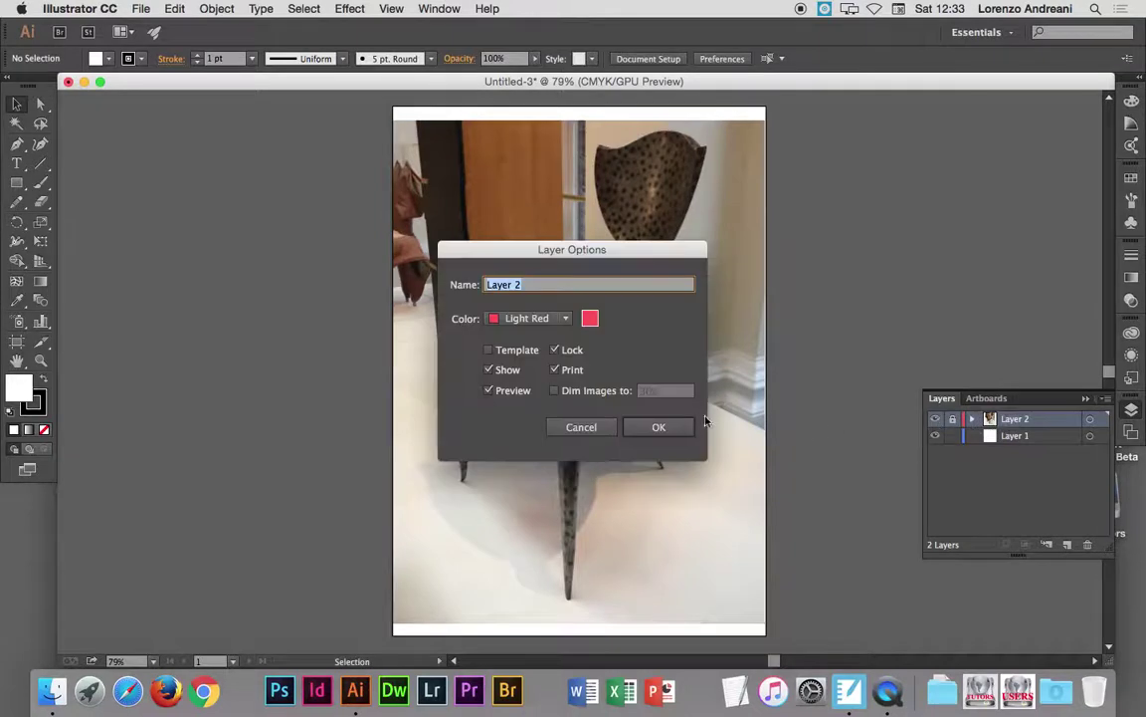
left_click(605, 394)
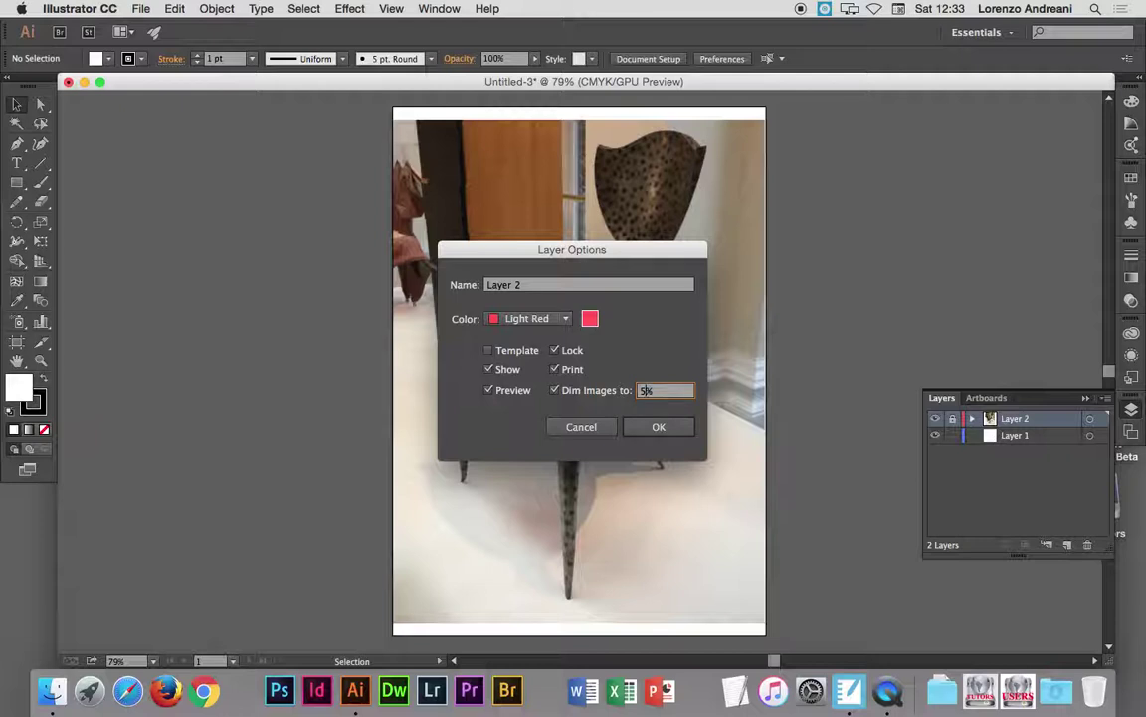
left_click(657, 429)
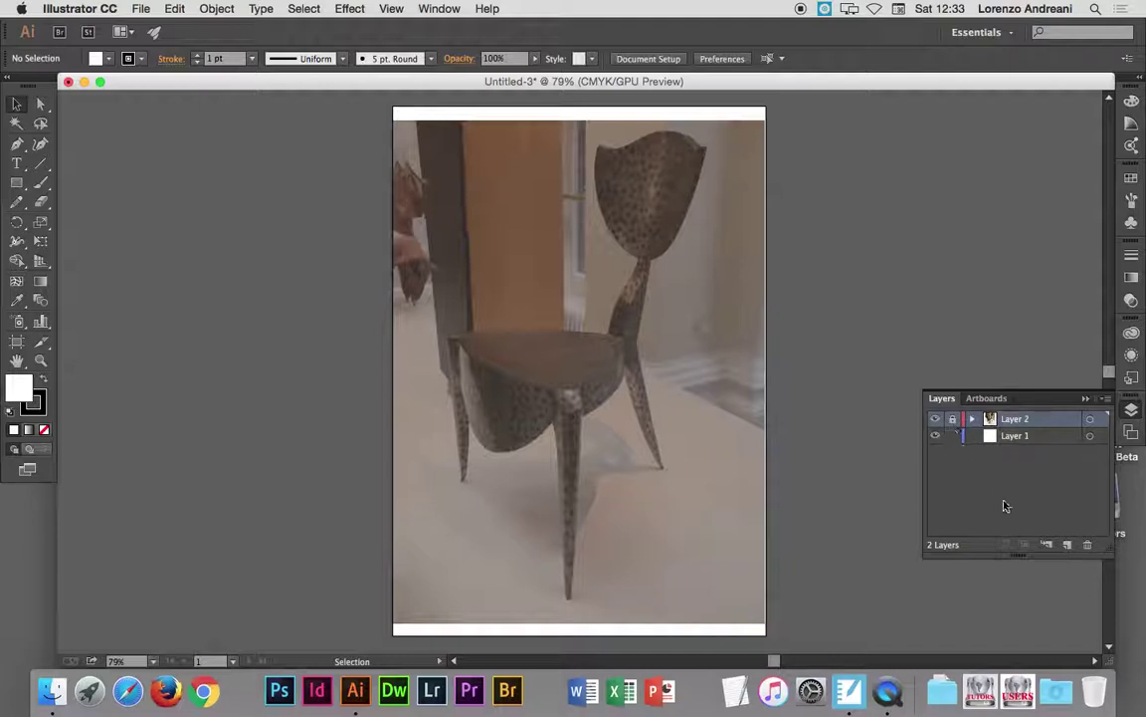
left_click(1065, 546)
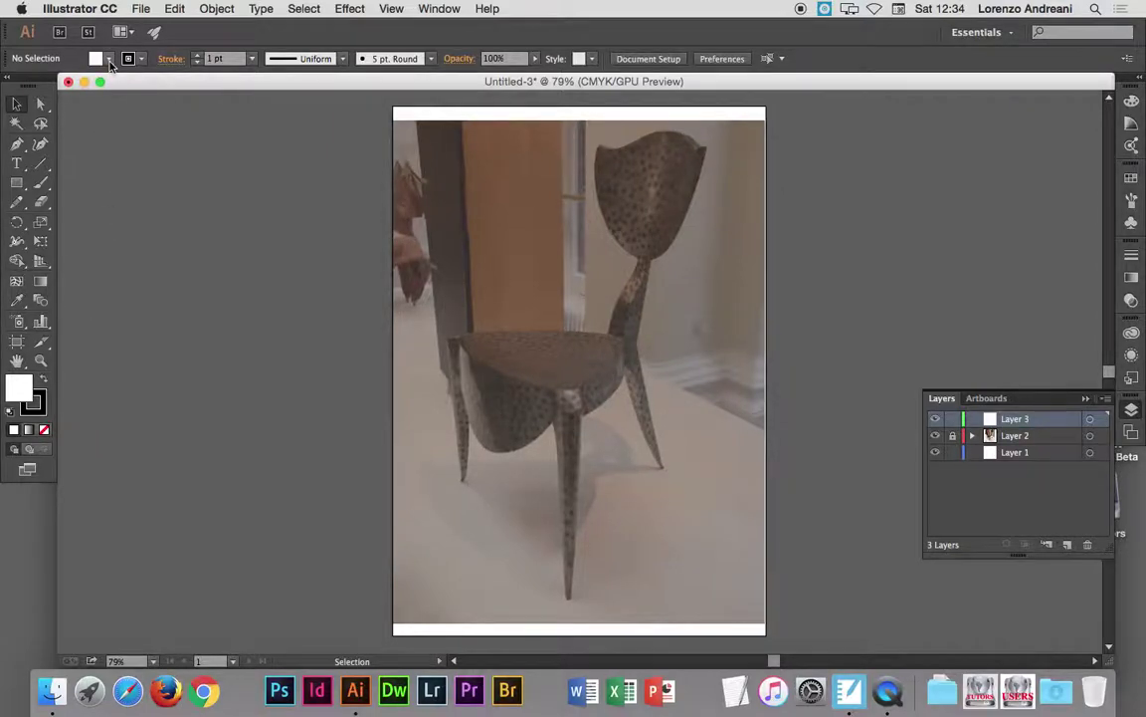
- Set the fill to None and the stroke weight to 1 pt
left_click(105, 59)
left_click(11, 88)
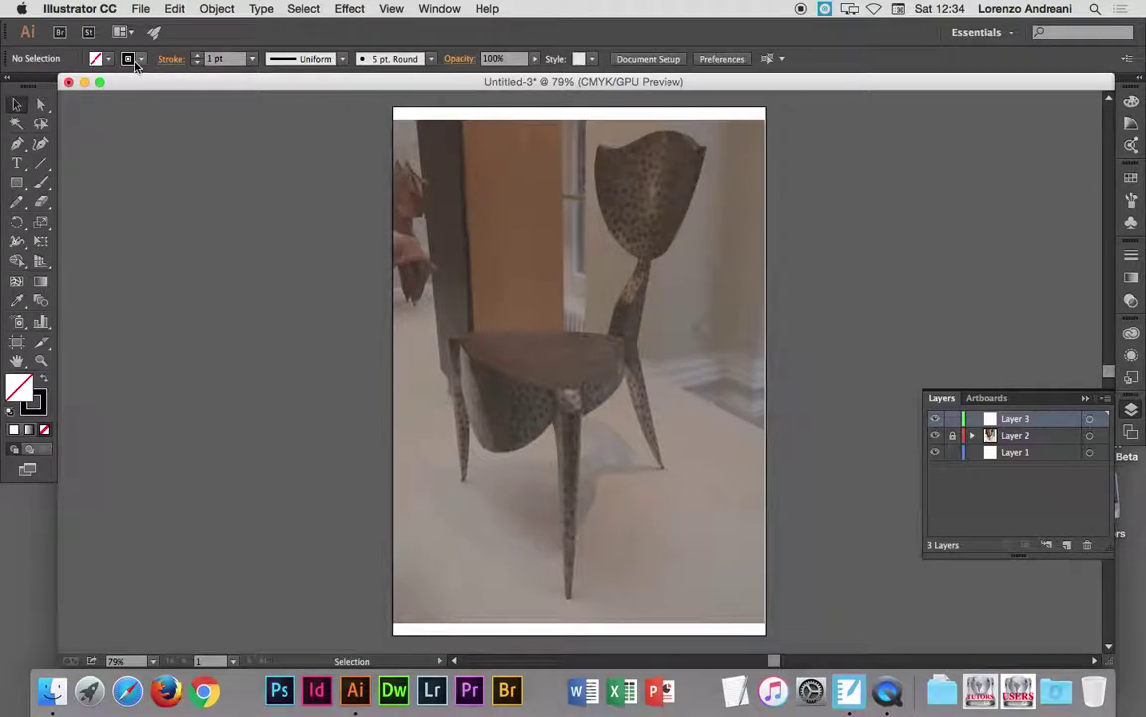
left_click(198, 62)
- Zoom to 300% on the chair, then zoom back out to see it whole
left_click(154, 660)
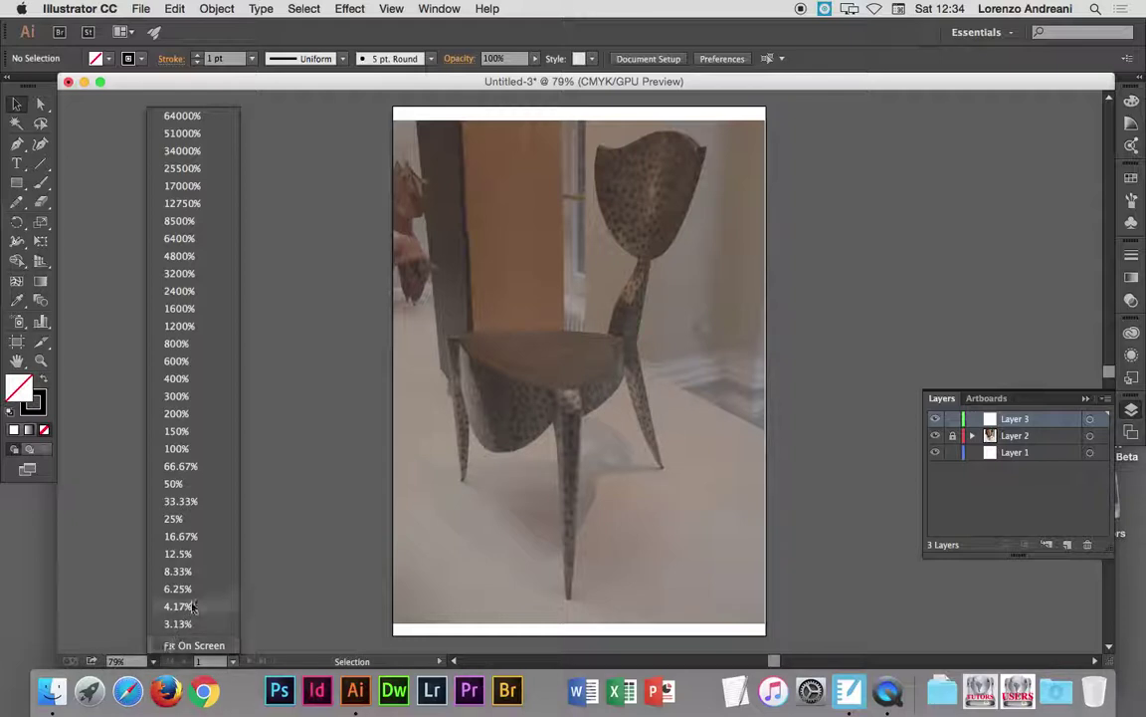
left_click(191, 396)
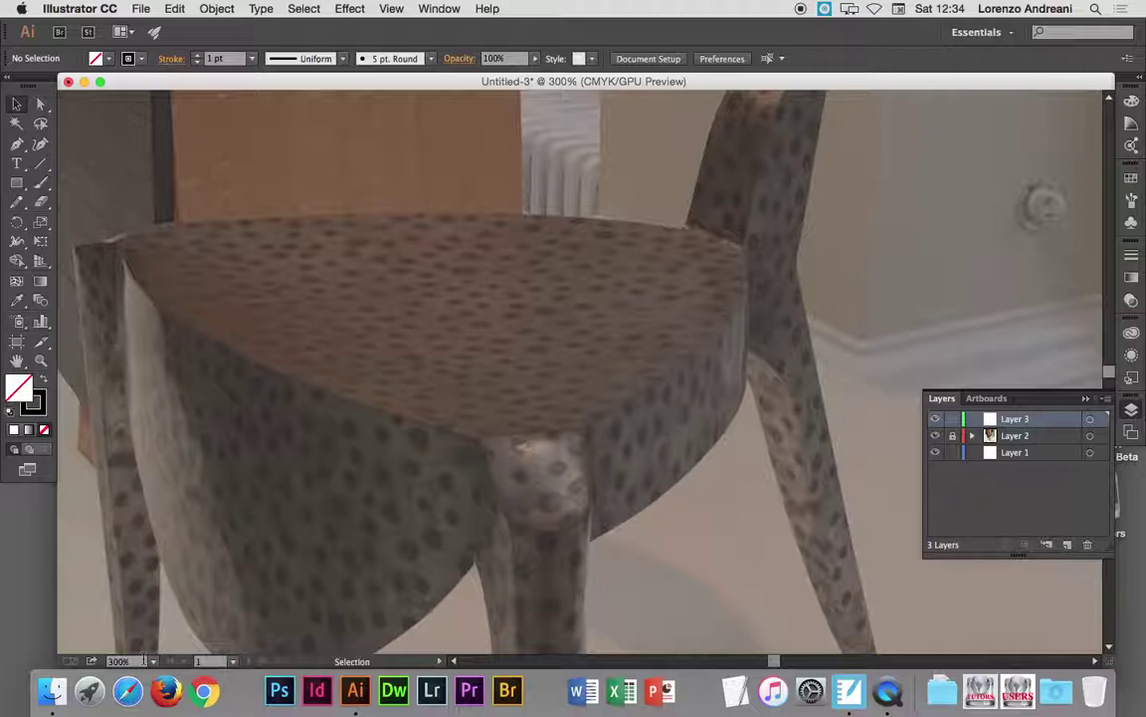
key("ctrl+minus")
key("ctrl+minus")
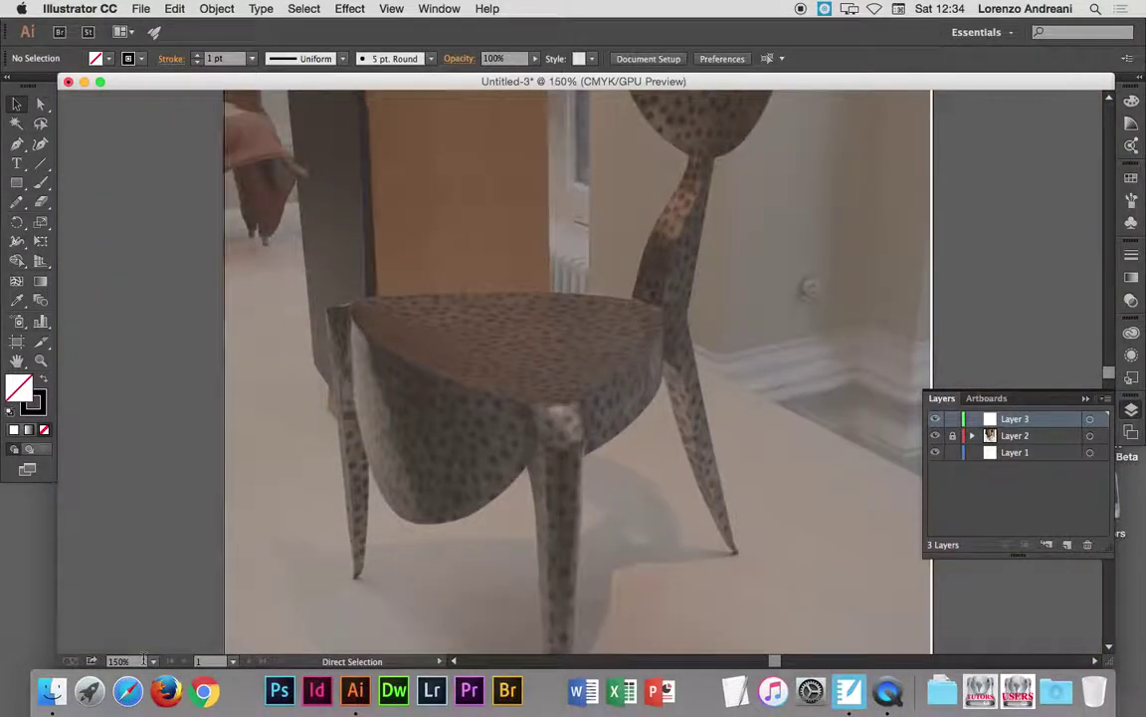
key("ctrl+minus")
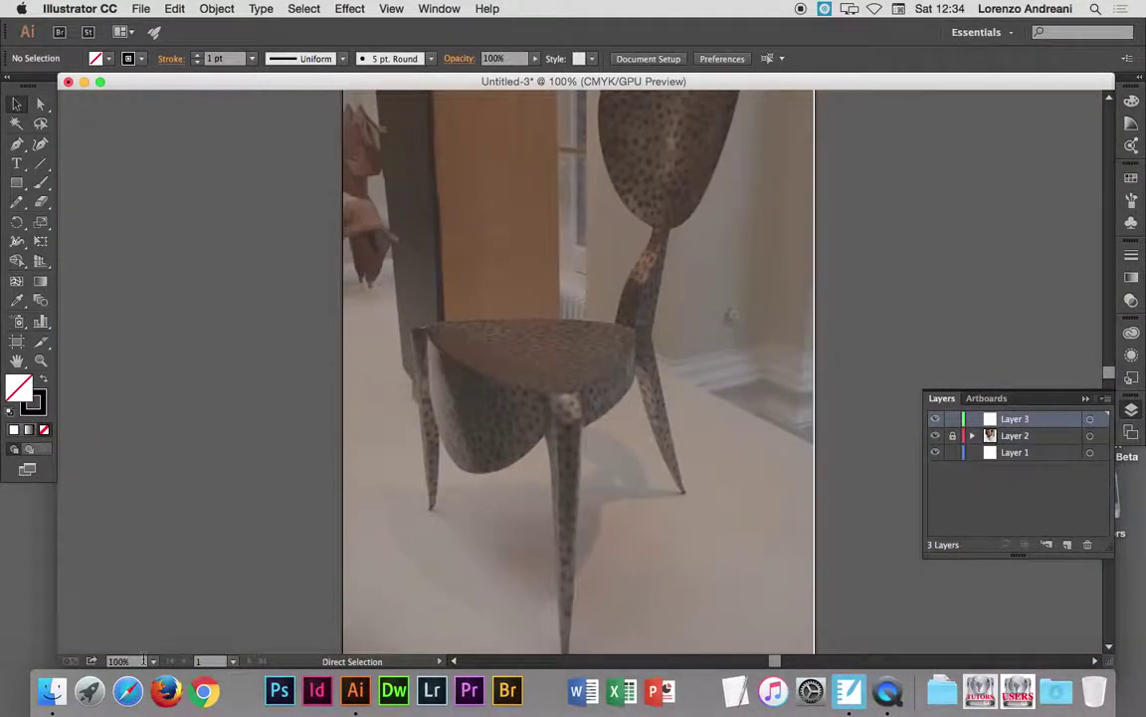
key("ctrl+minus")
- Zoom back in and scroll right to bring the backrest into view
key("ctrl+plus")
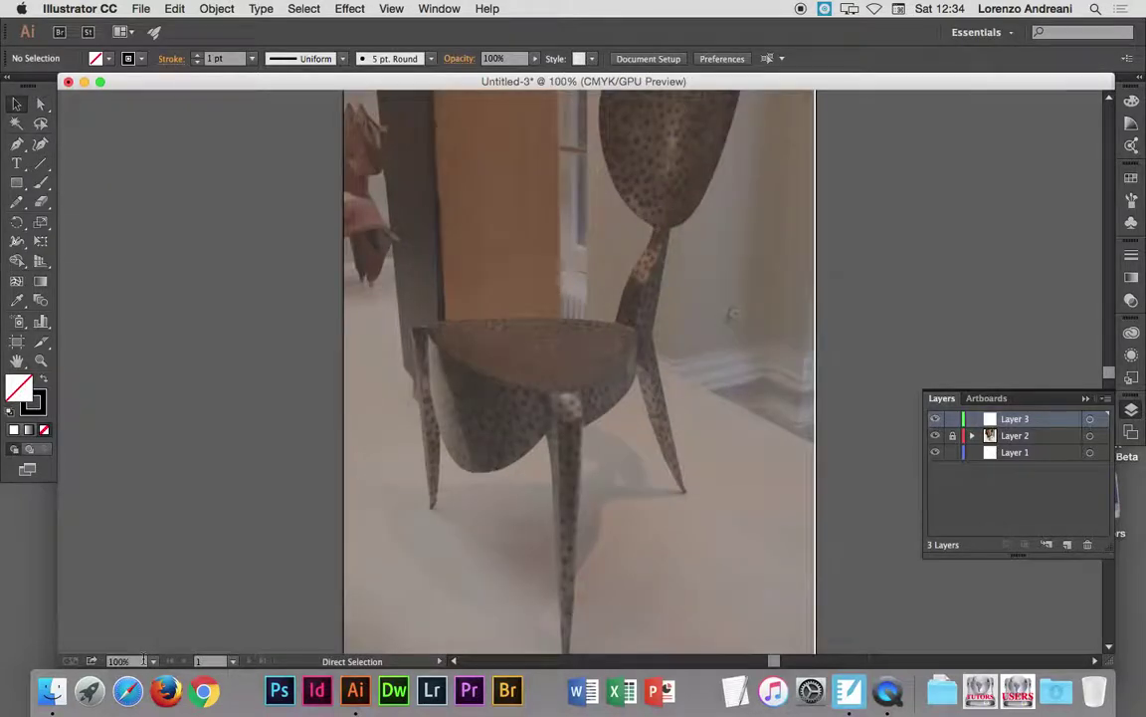
key("ctrl+plus")
key("ctrl+plus")
key("ctrl+plus")
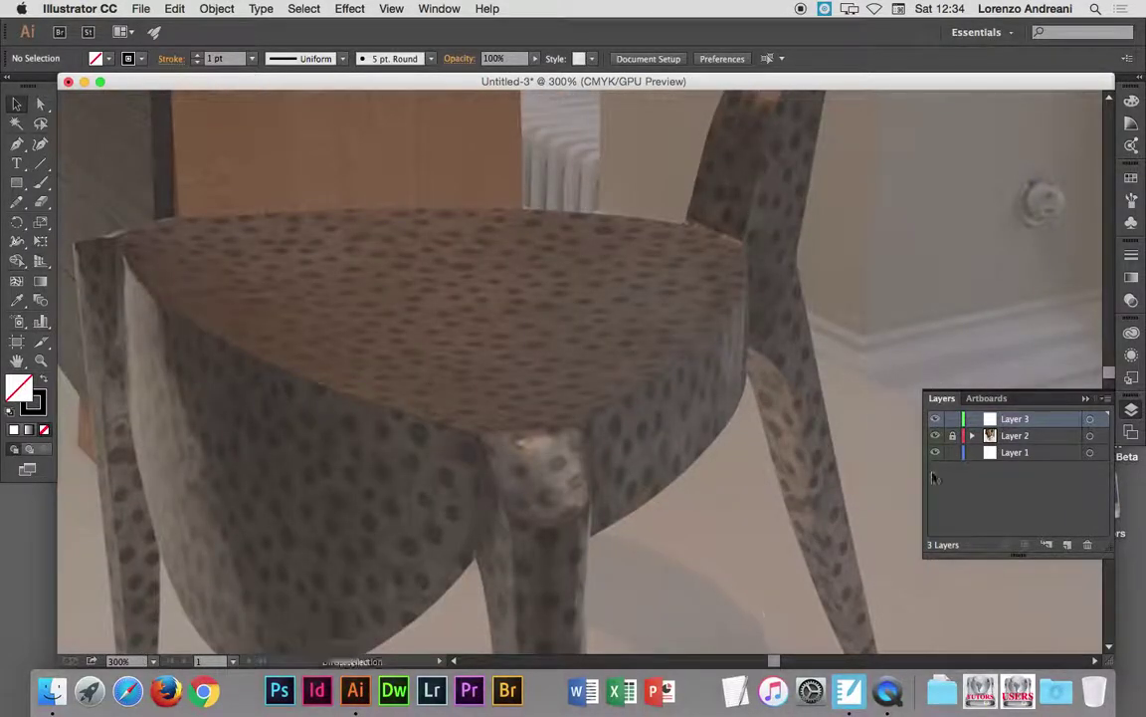
mouse_move(1108, 373)
left_mouse_down()
mouse_move(1109, 356)
mouse_move(1109, 366)
left_mouse_up()
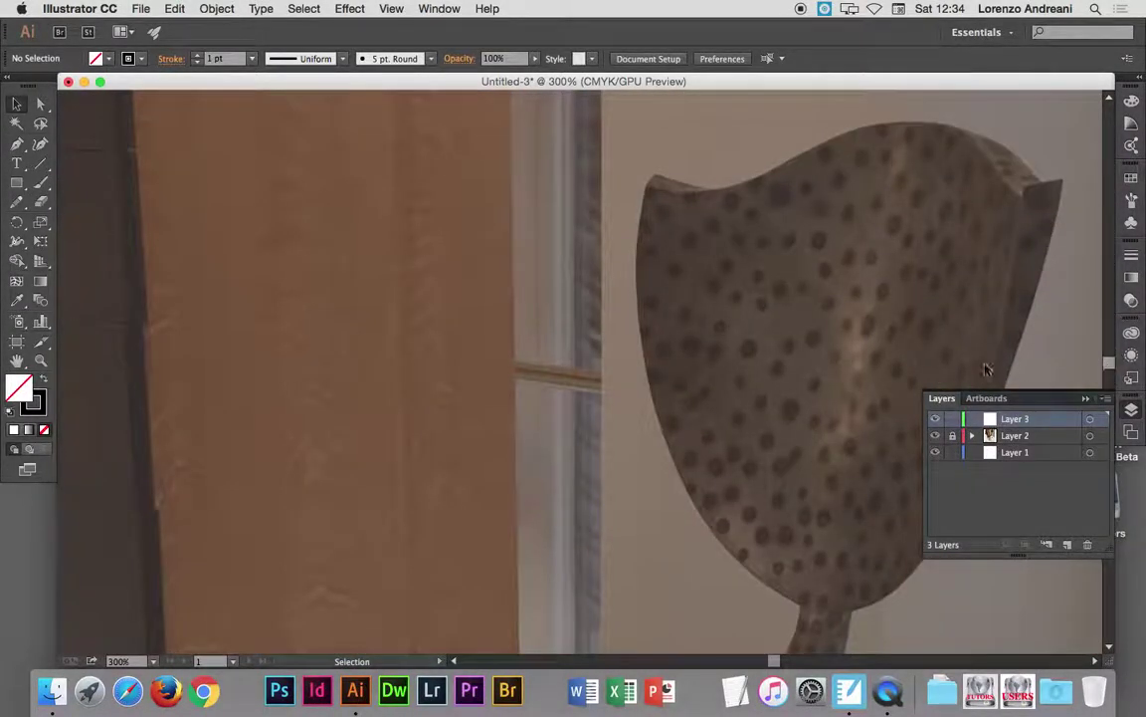
scroll(987, 370, "right", 5)
scroll(986, 369, "right", 4)
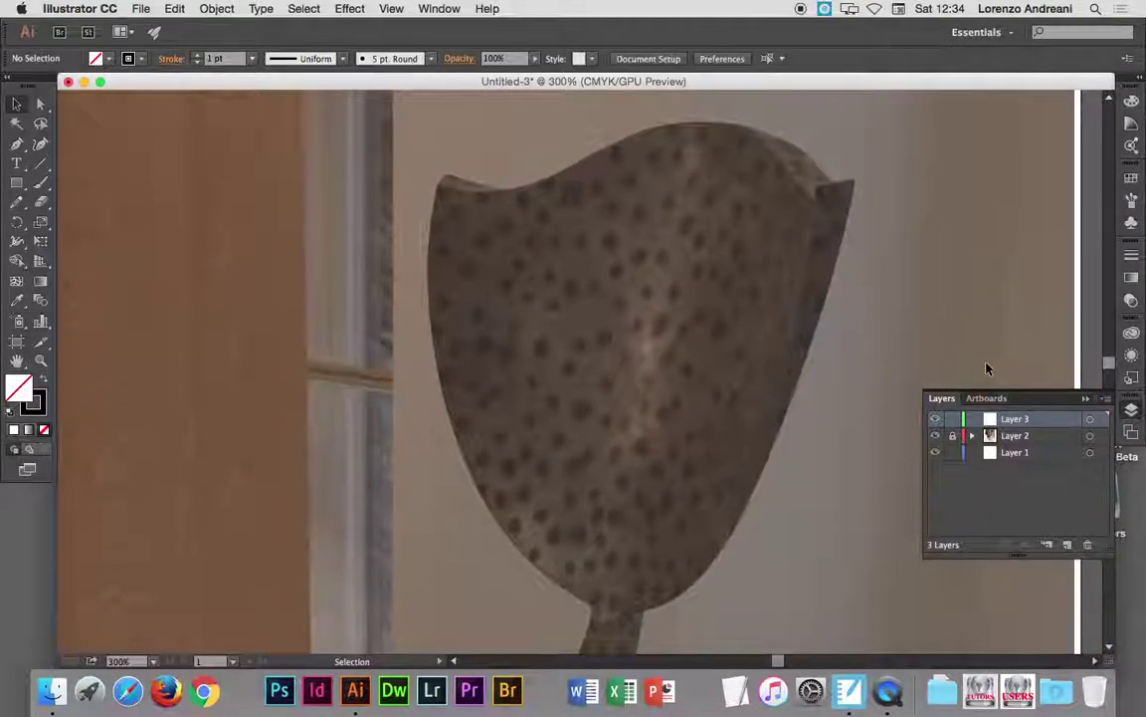
scroll(986, 369, "right", 2)
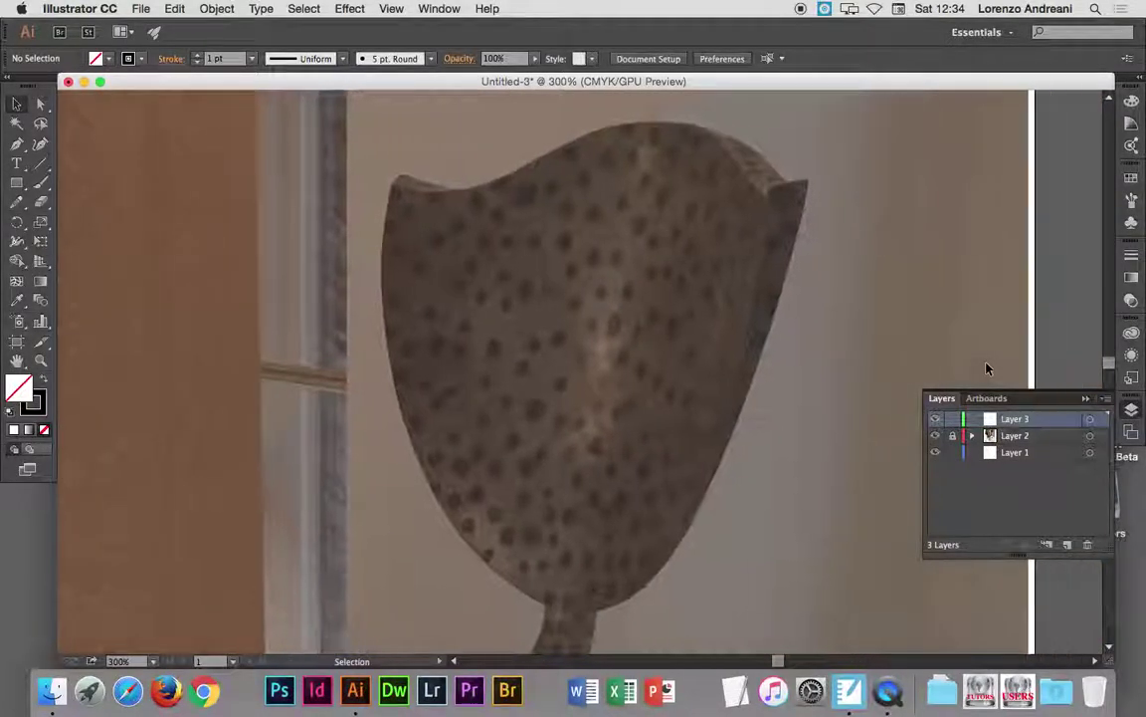
- Draw a trial Pen outline along the backrest's left edge, then undo it
left_click(17, 145)
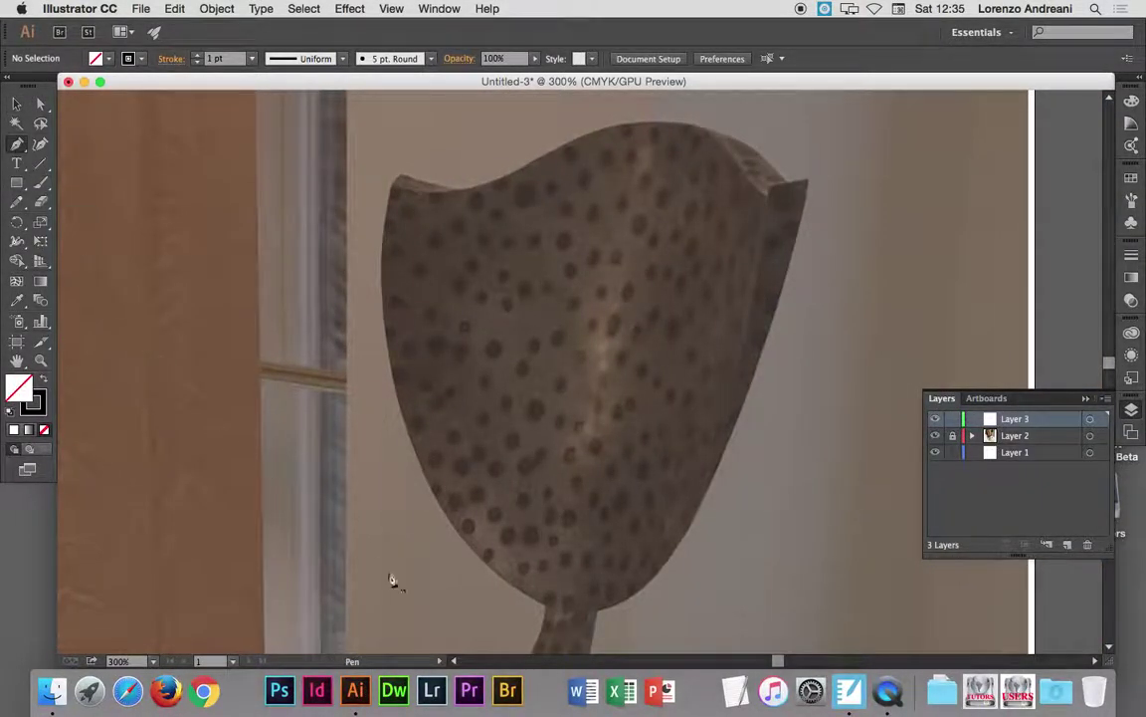
left_click(545, 608)
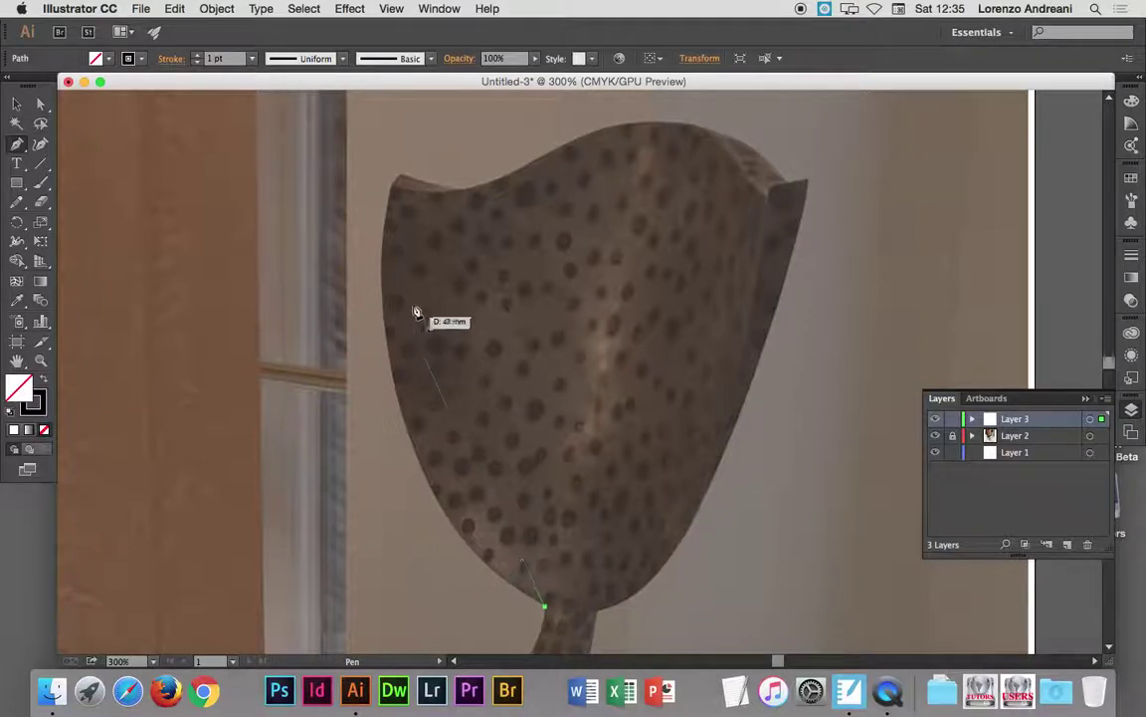
left_click(394, 191)
left_click_drag(394, 192, 444, 104)
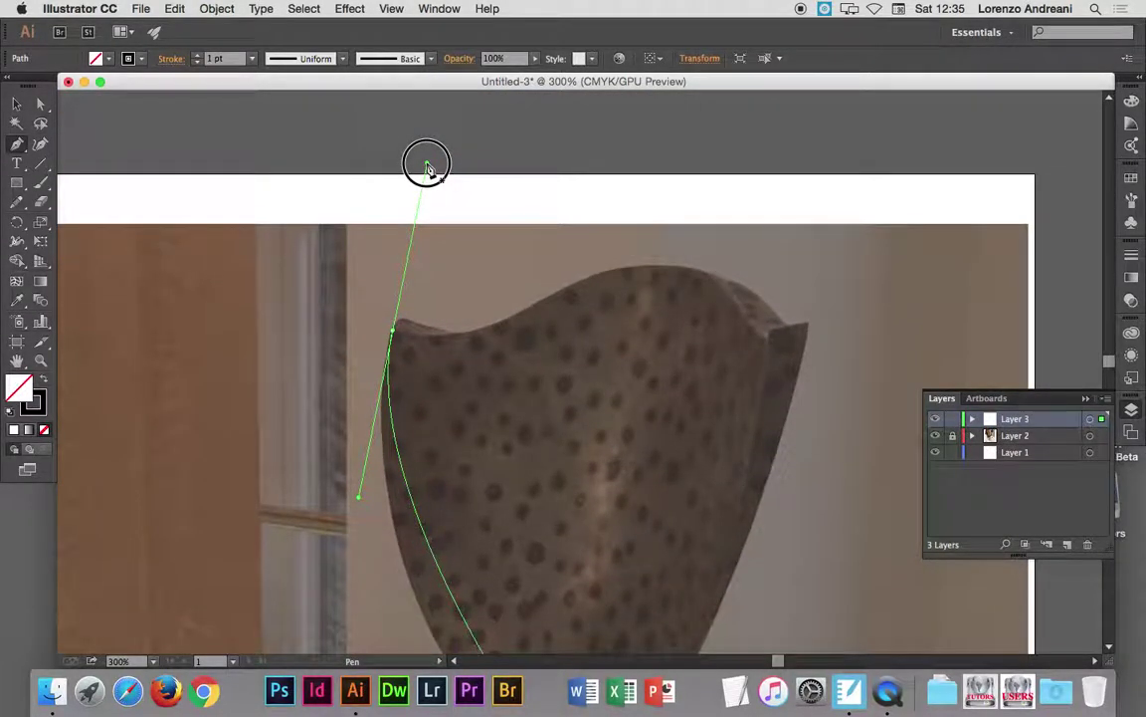
mouse_move(443, 104)
left_mouse_down()
mouse_move(424, 259)
mouse_move(449, 112)
left_mouse_up()
scroll(477, 274, "down", 1)
scroll(476, 276, "down", 4)
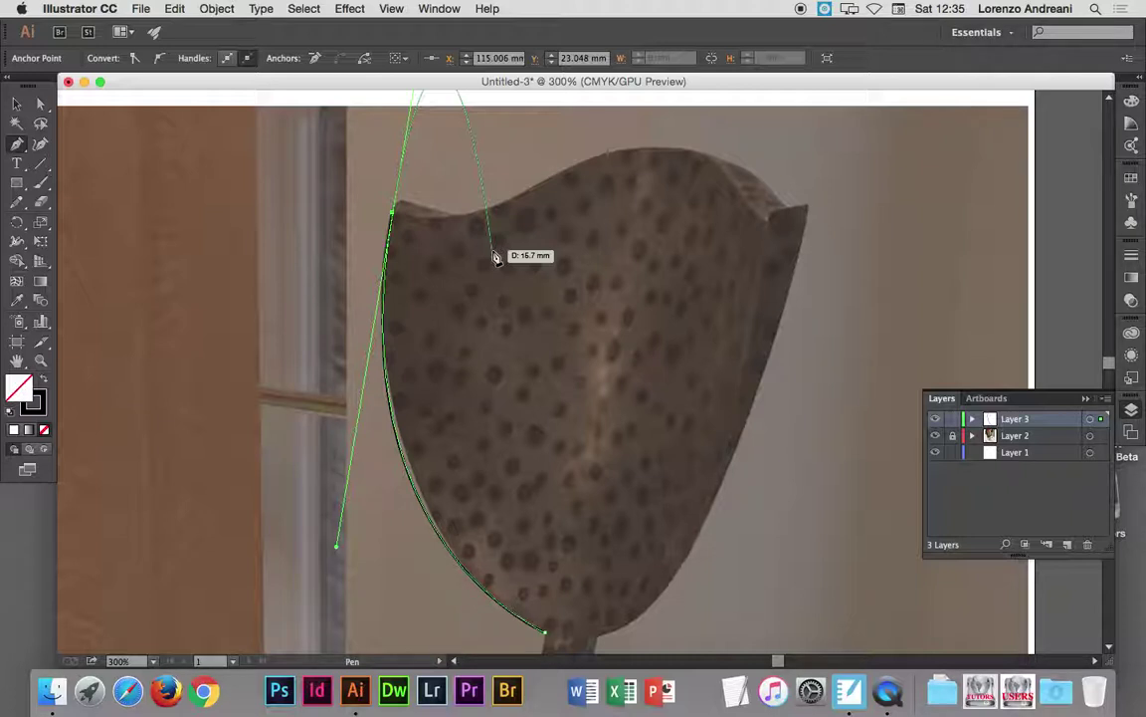
key("super+z")
key("super+z")
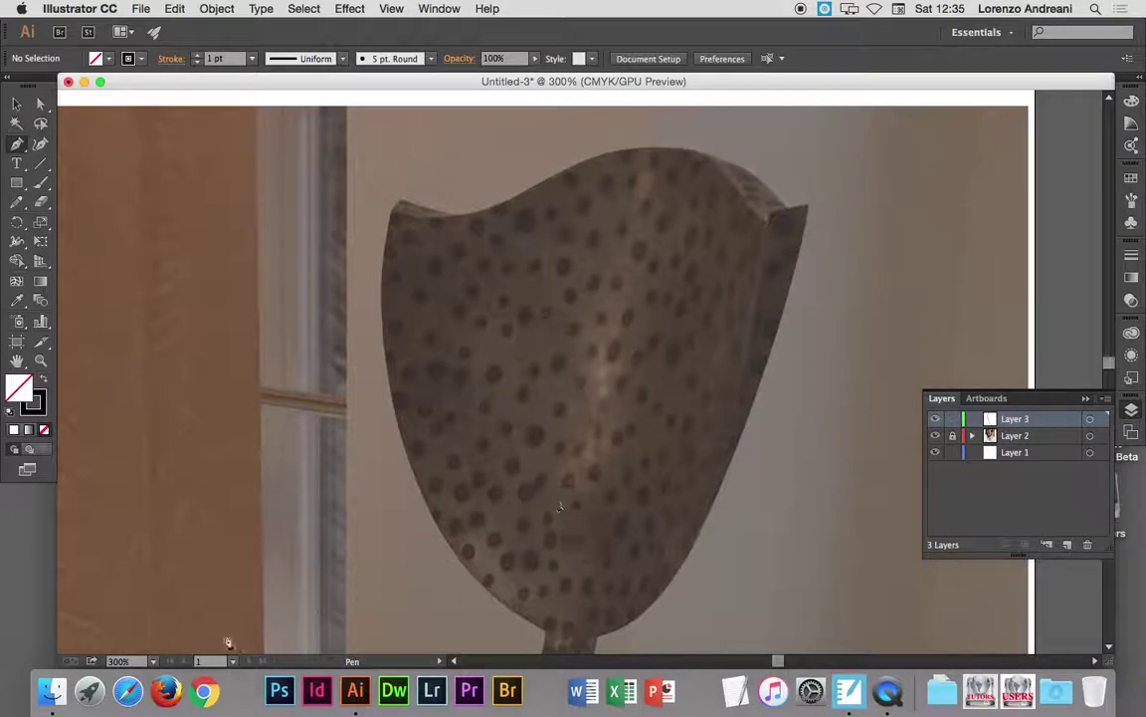
key("super+minus")
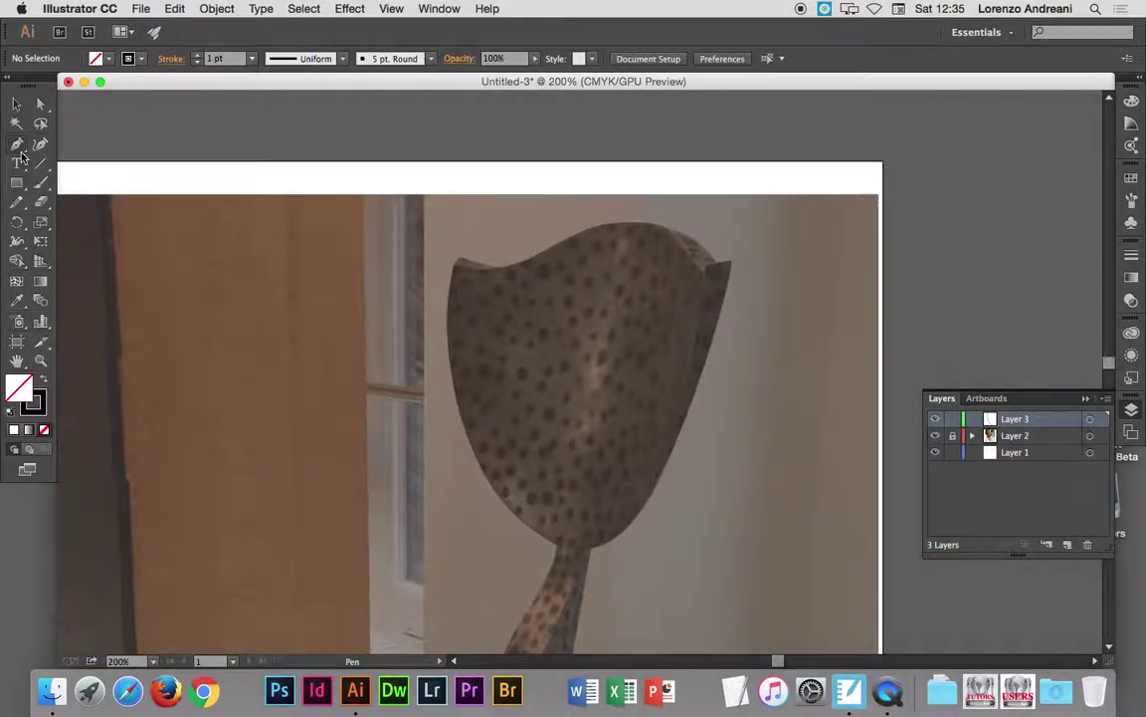
- Pen-trace from the backrest's neck to its top-left corner, making that anchor a sharp corner
left_click(555, 545)
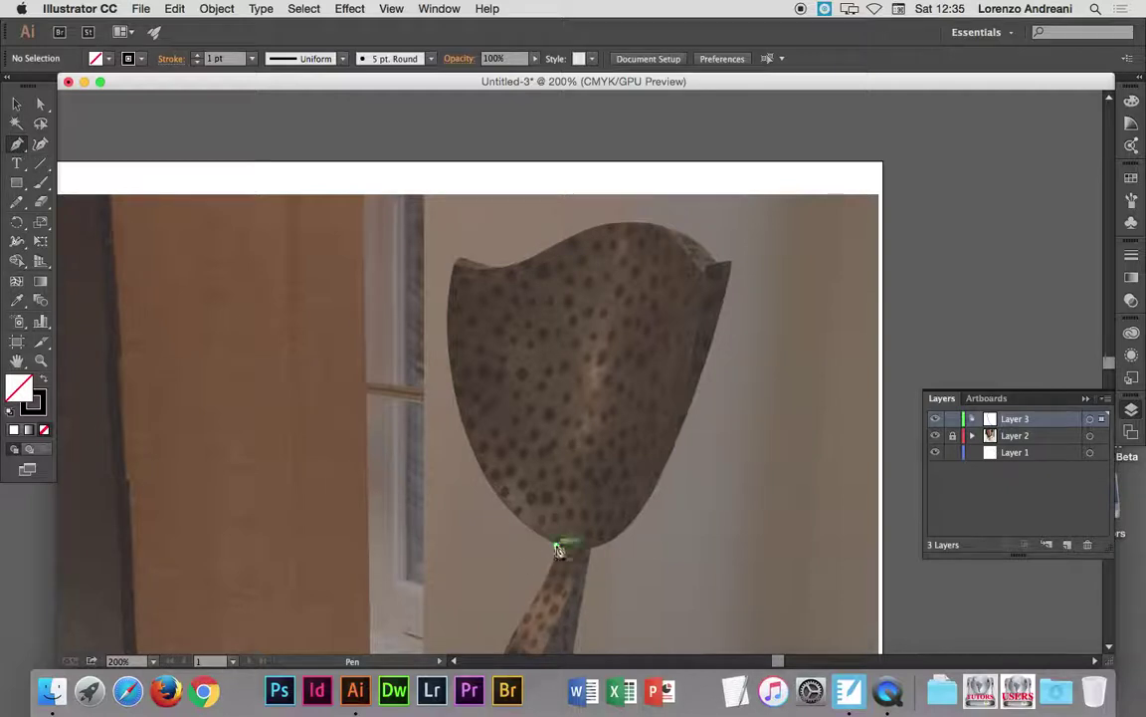
left_click(456, 267)
mouse_move(456, 267)
left_mouse_down()
mouse_move(482, 211)
mouse_move(486, 120)
mouse_move(478, 247)
mouse_move(487, 249)
left_mouse_up()
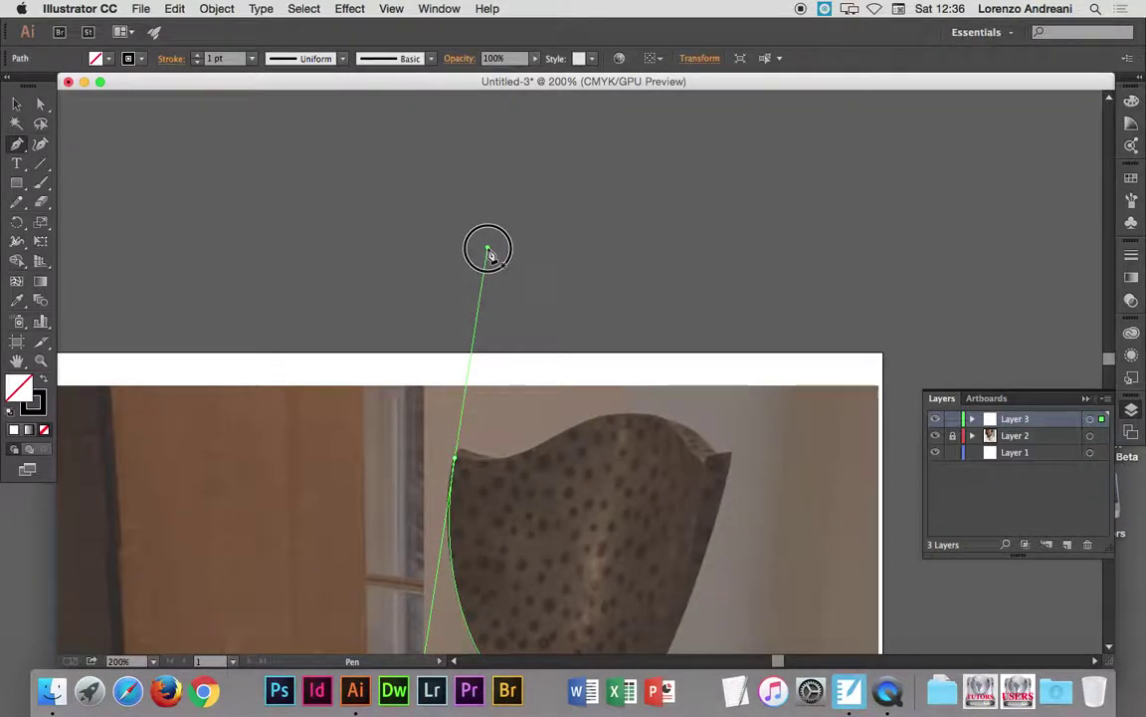
left_click_drag(487, 250, 487, 249)
scroll(491, 264, "down", 3)
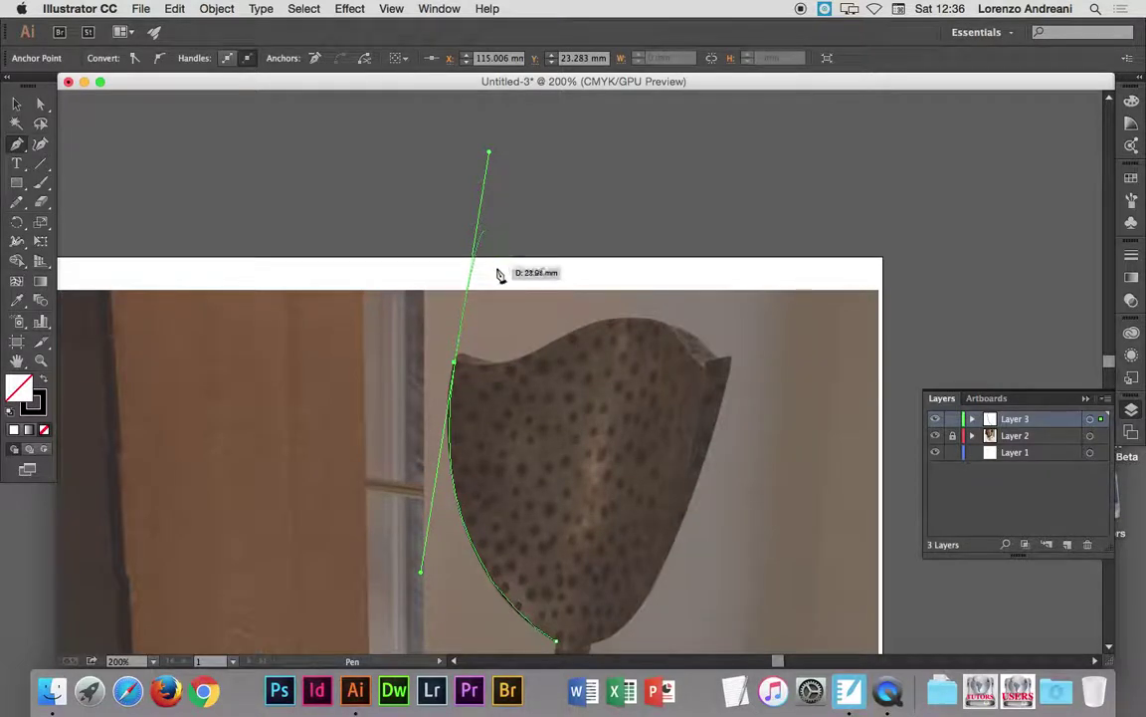
scroll(495, 266, "down", 1)
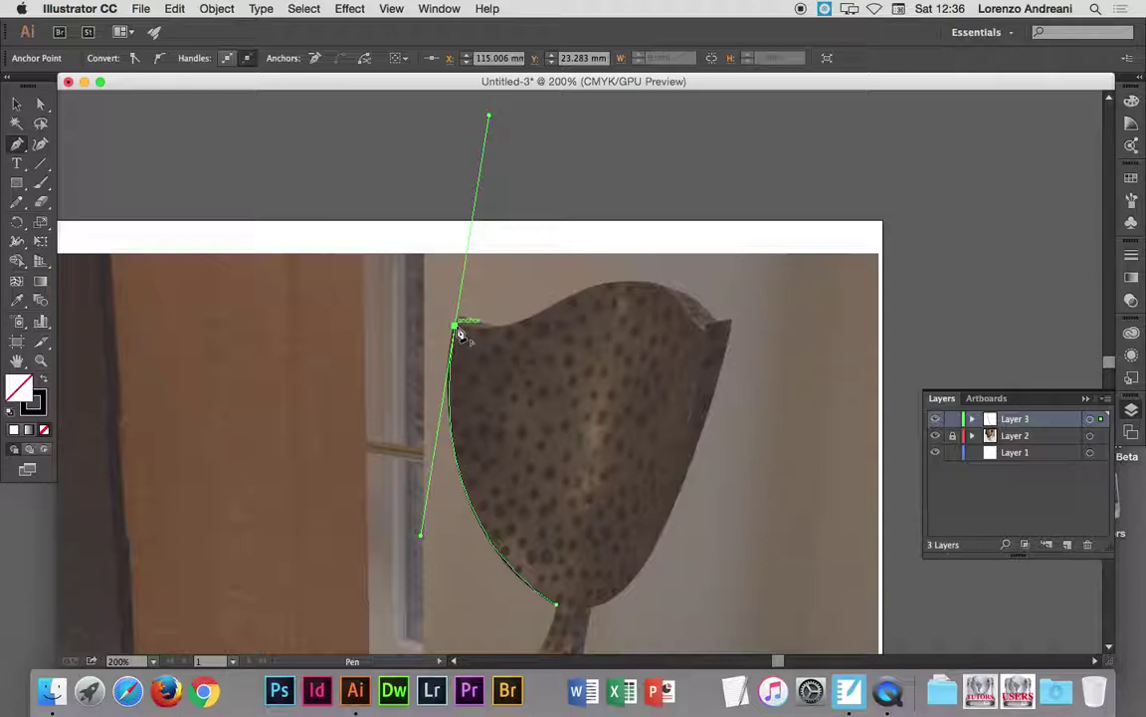
left_click(455, 327)
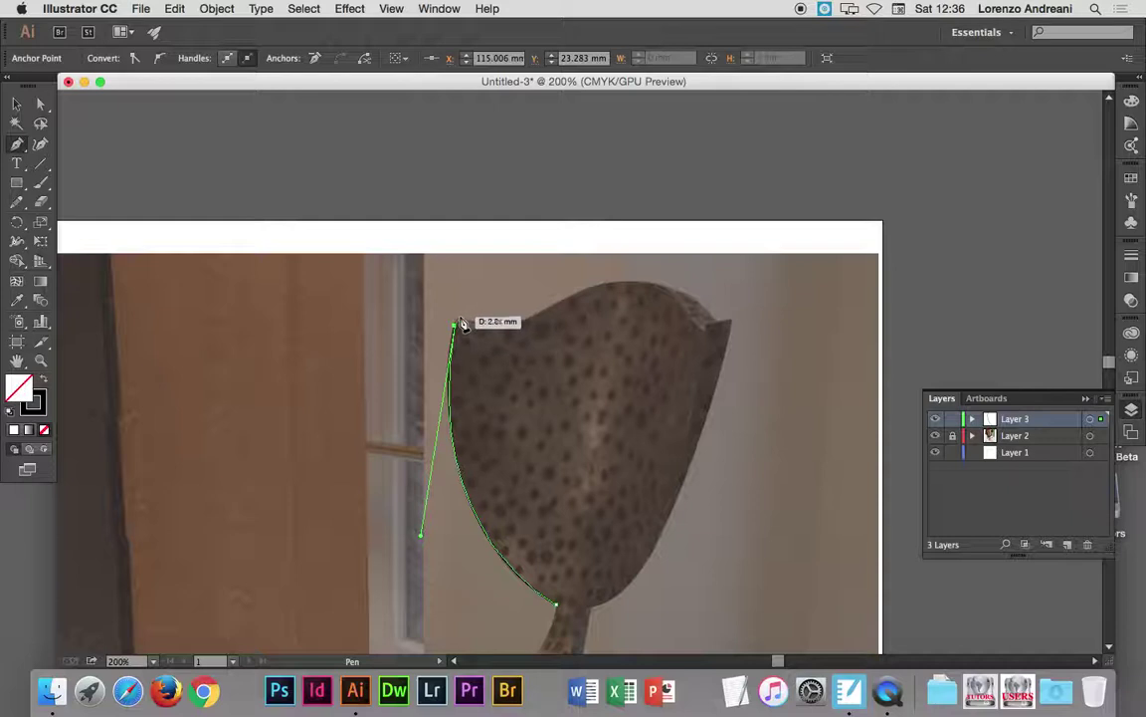
left_click(457, 318)
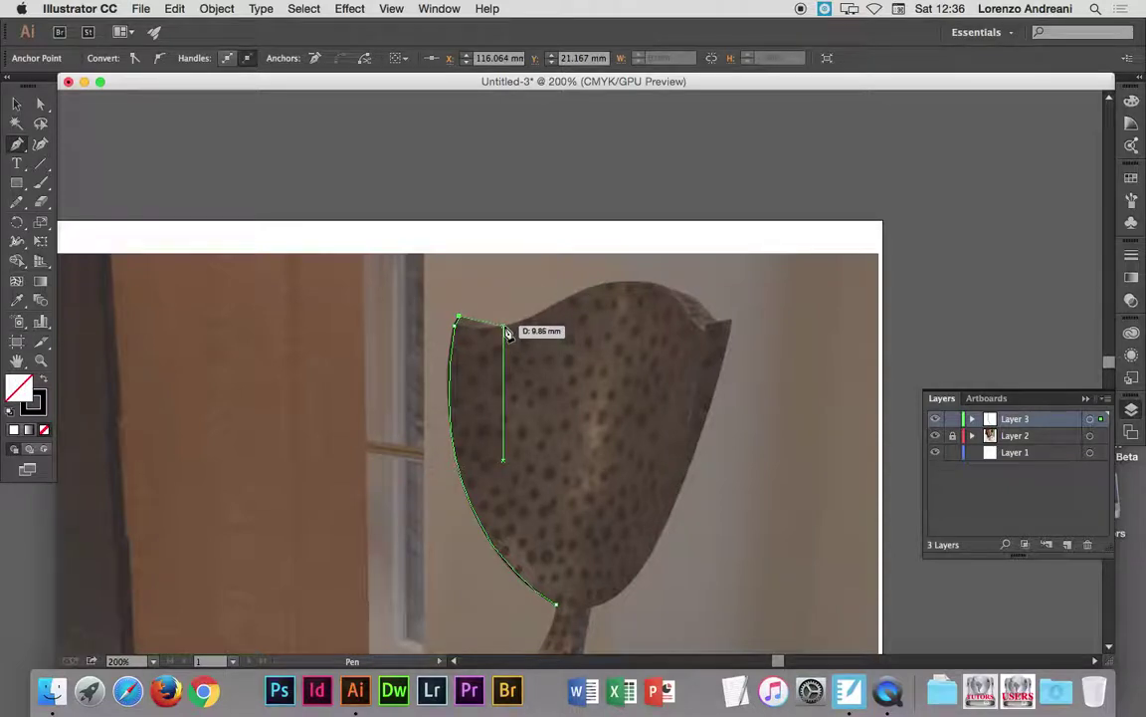
key("super+equal")
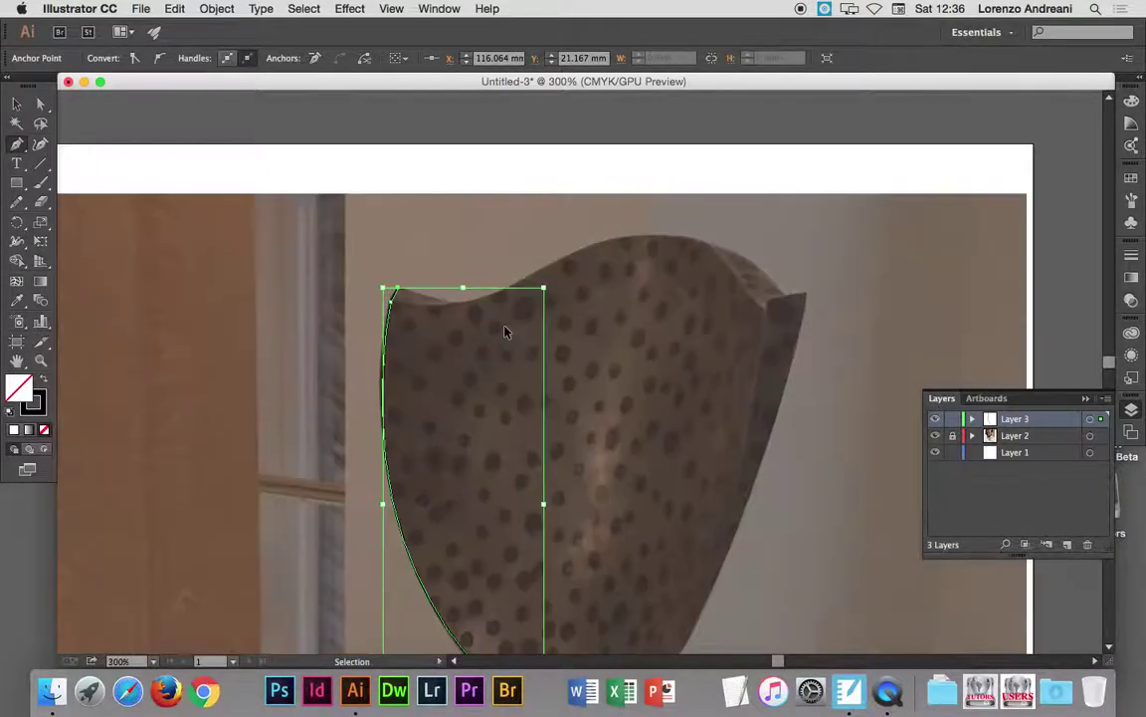
- Zoom to 400% and add the first curved anchor on the top edge, undoing a misplaced point
key("super+equal")
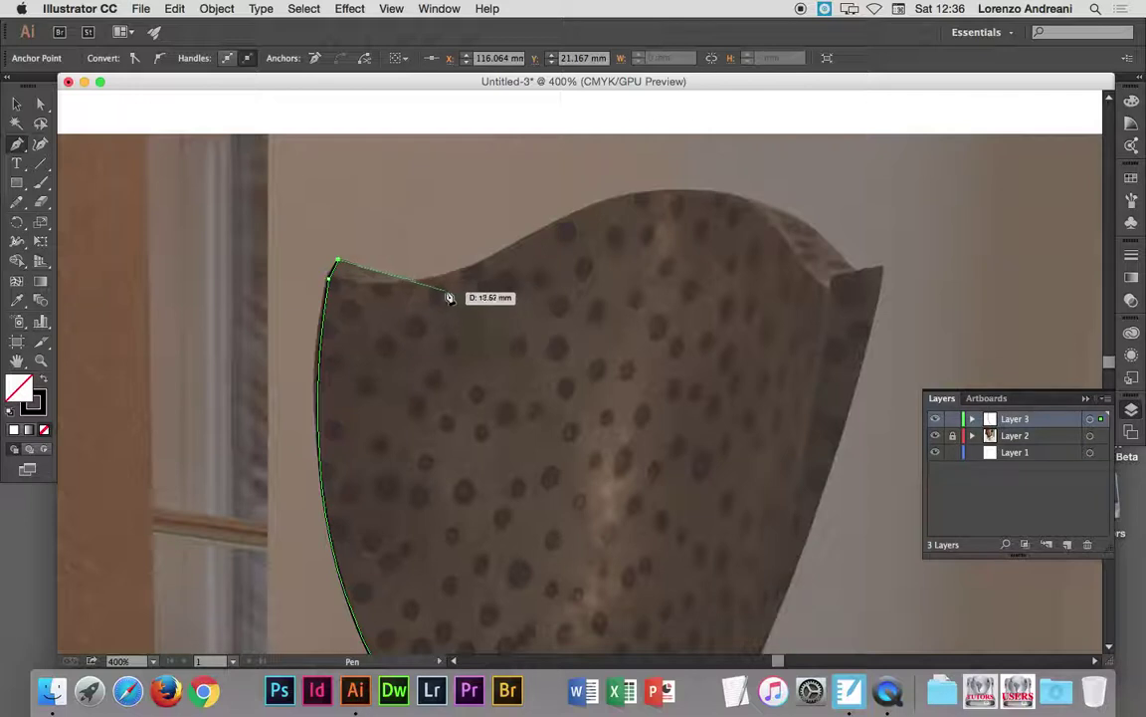
left_click_drag(404, 283, 448, 280)
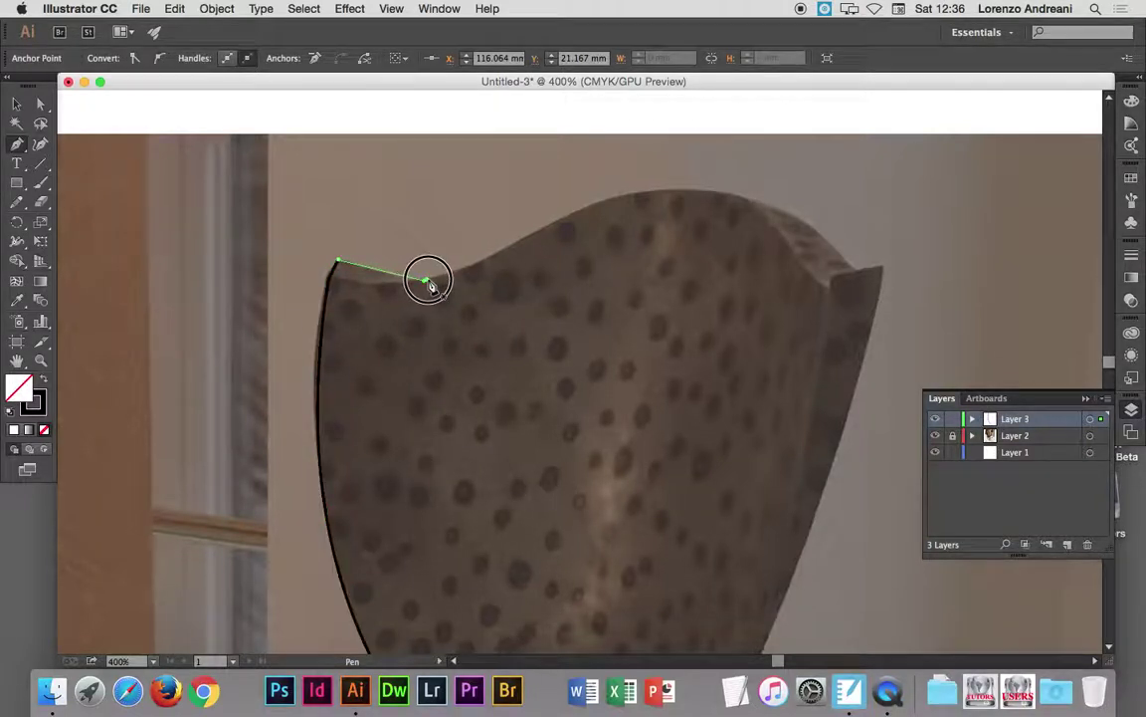
left_click_drag(454, 284, 455, 287)
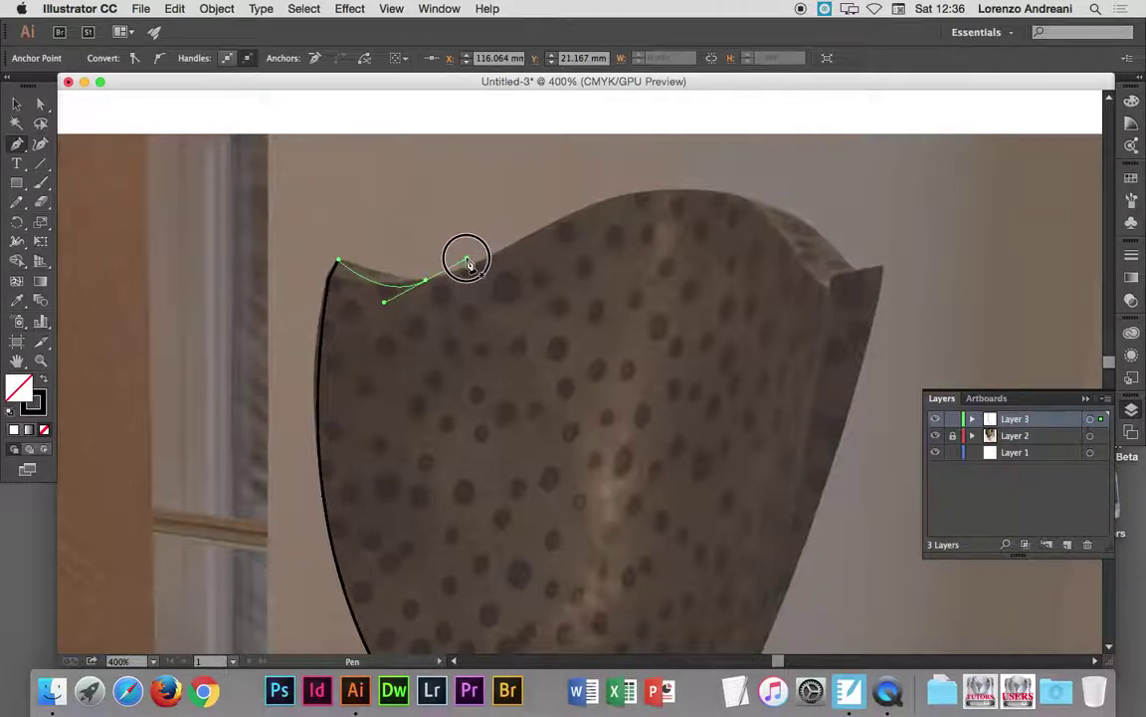
left_click_drag(456, 287, 472, 292)
left_click(436, 285)
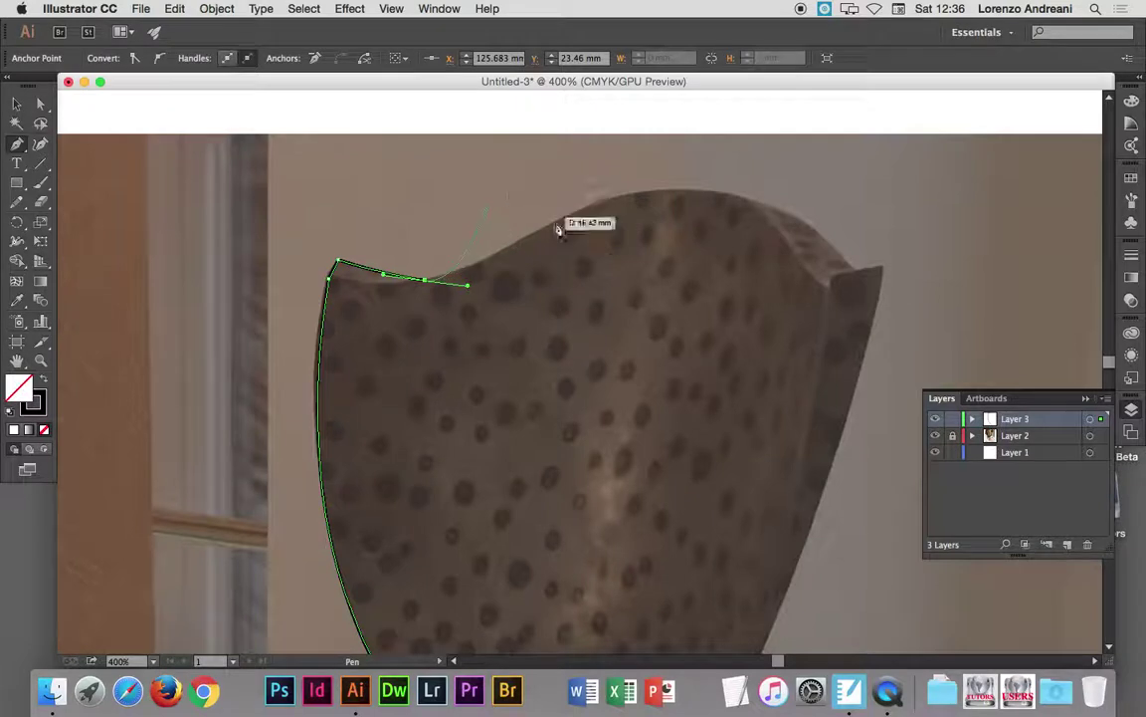
key("ctrl+z")
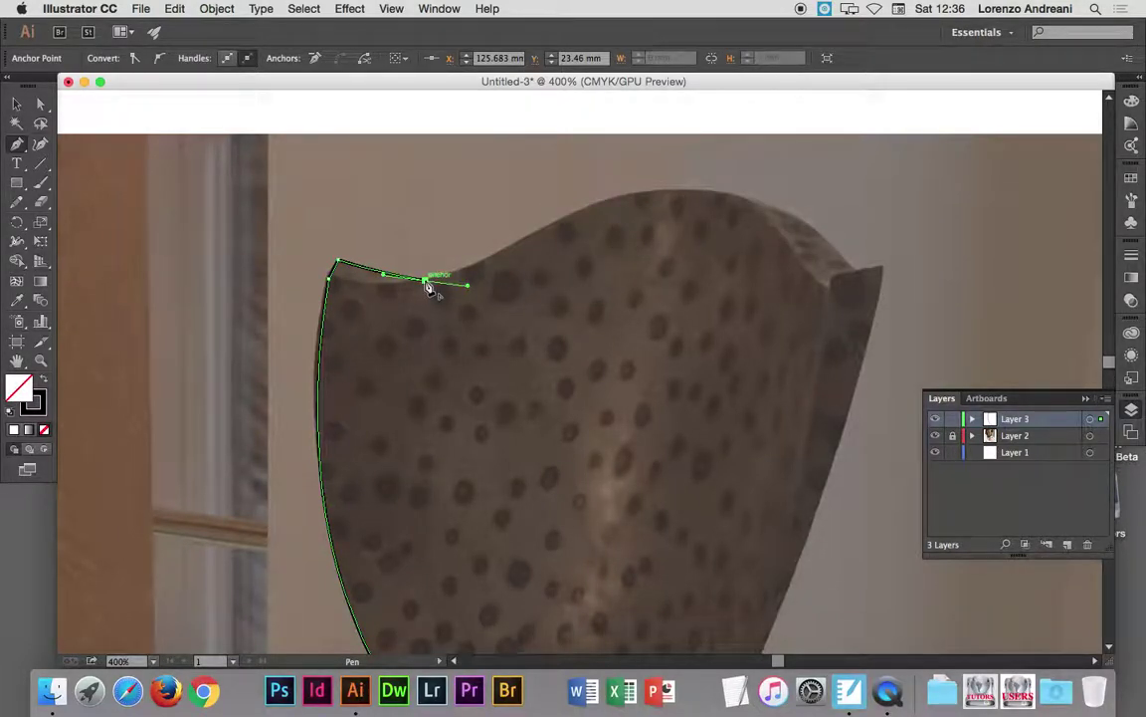
left_click(425, 280)
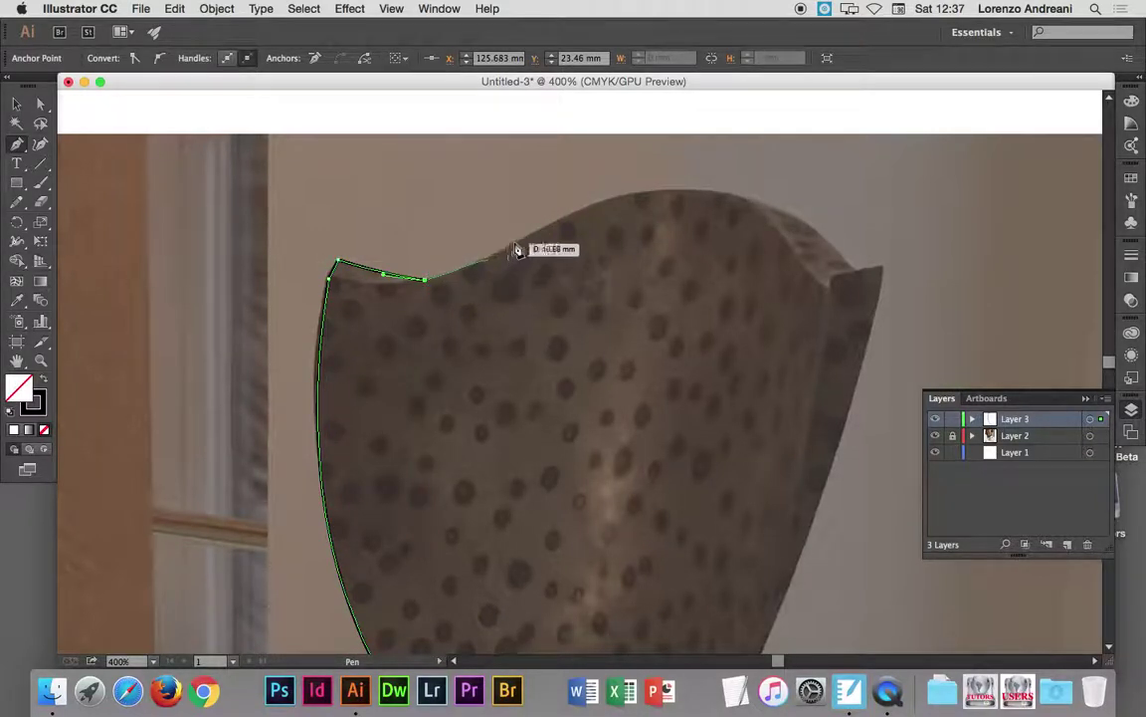
- Add curved anchors up the rising top edge and around the crest toward the right corner
left_click(530, 234)
left_click_drag(531, 235, 578, 213)
left_click(578, 213)
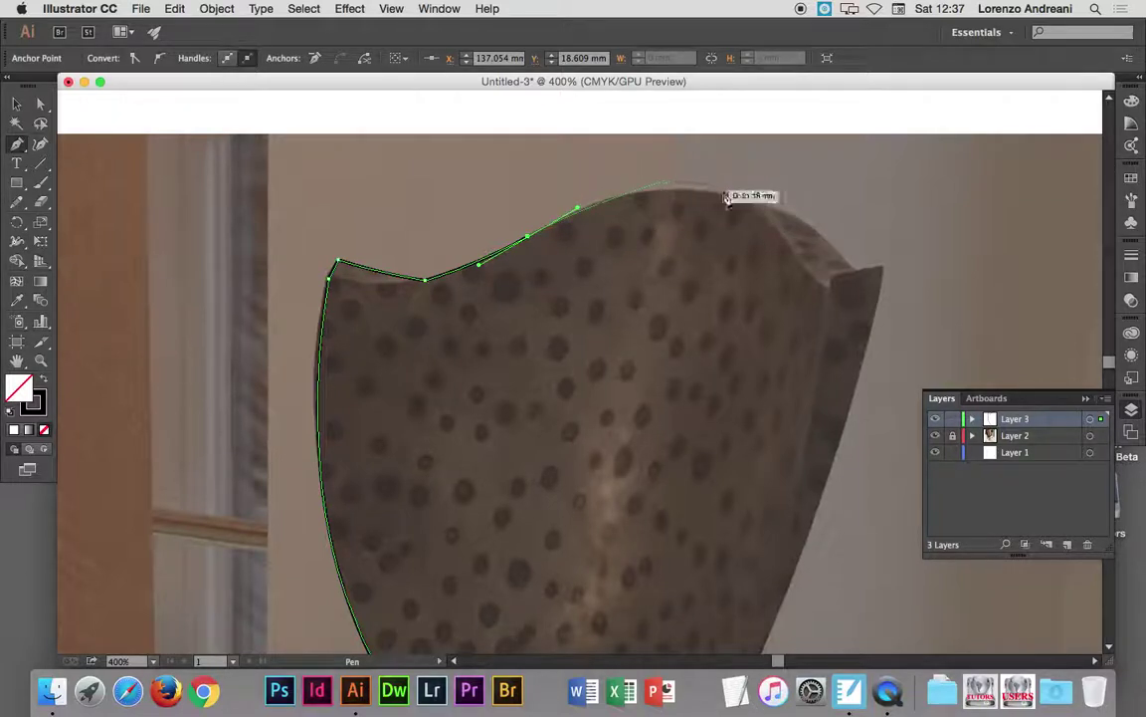
left_click_drag(743, 199, 827, 232)
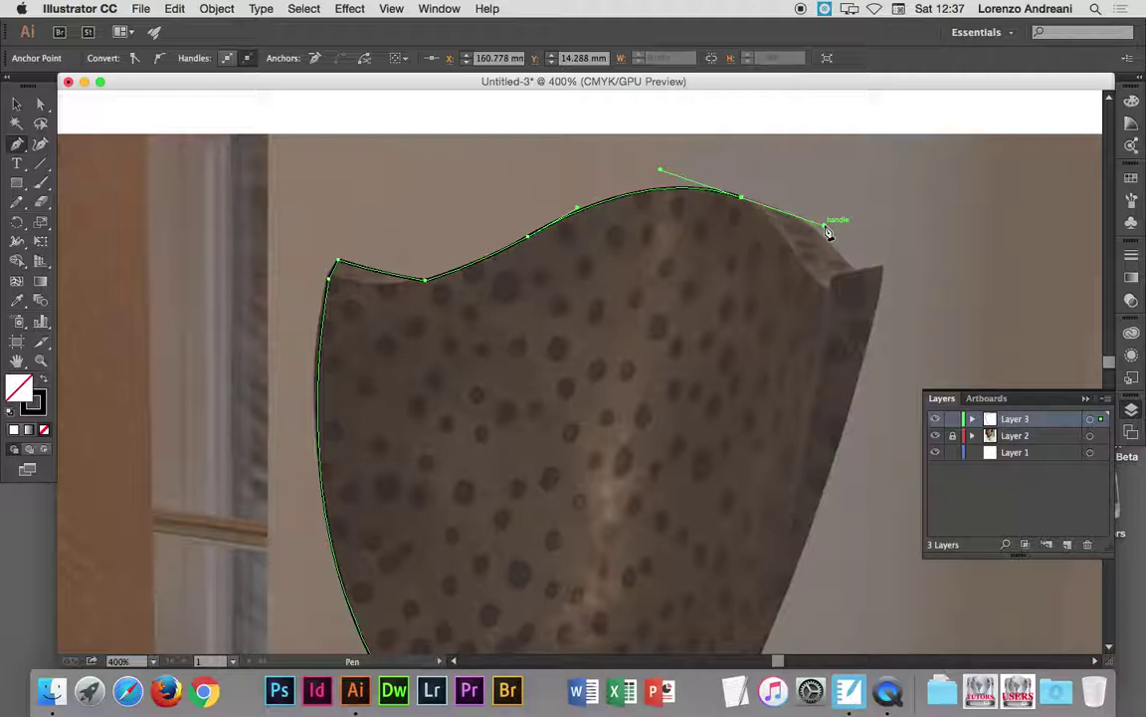
left_click_drag(827, 232, 838, 244)
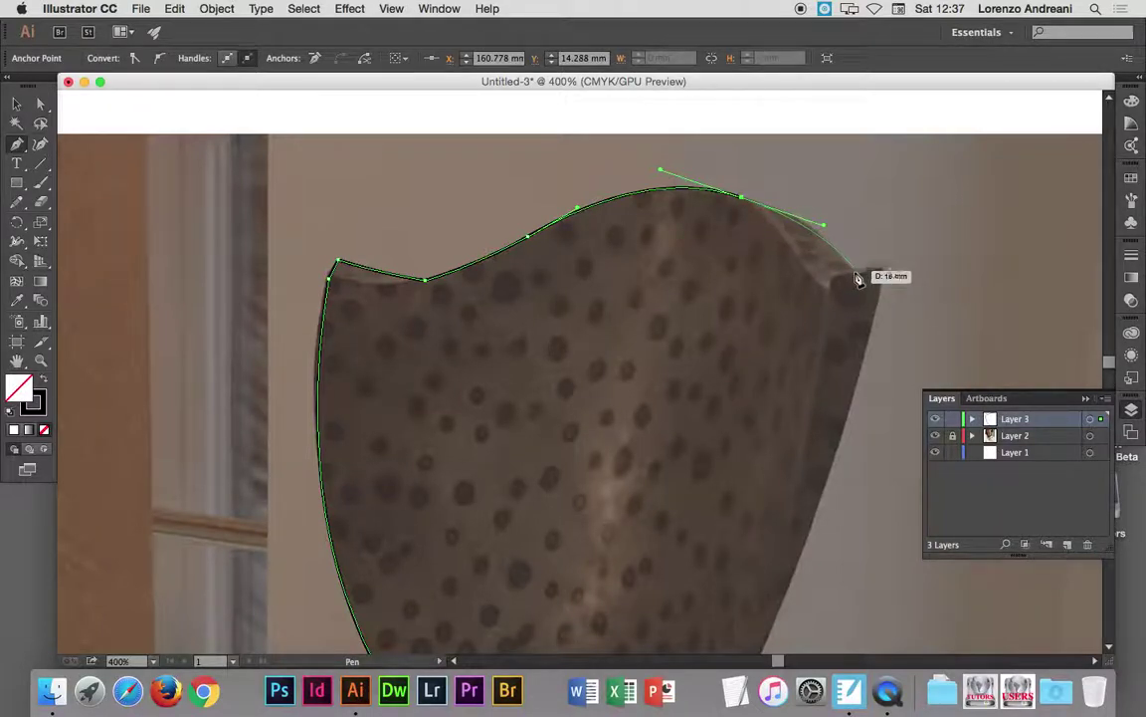
left_click_drag(838, 244, 824, 225)
- Bend the outline over the crest notch and add a curved anchor at the backrest's top-right corner
left_click(824, 229)
left_click_drag(825, 229, 836, 214)
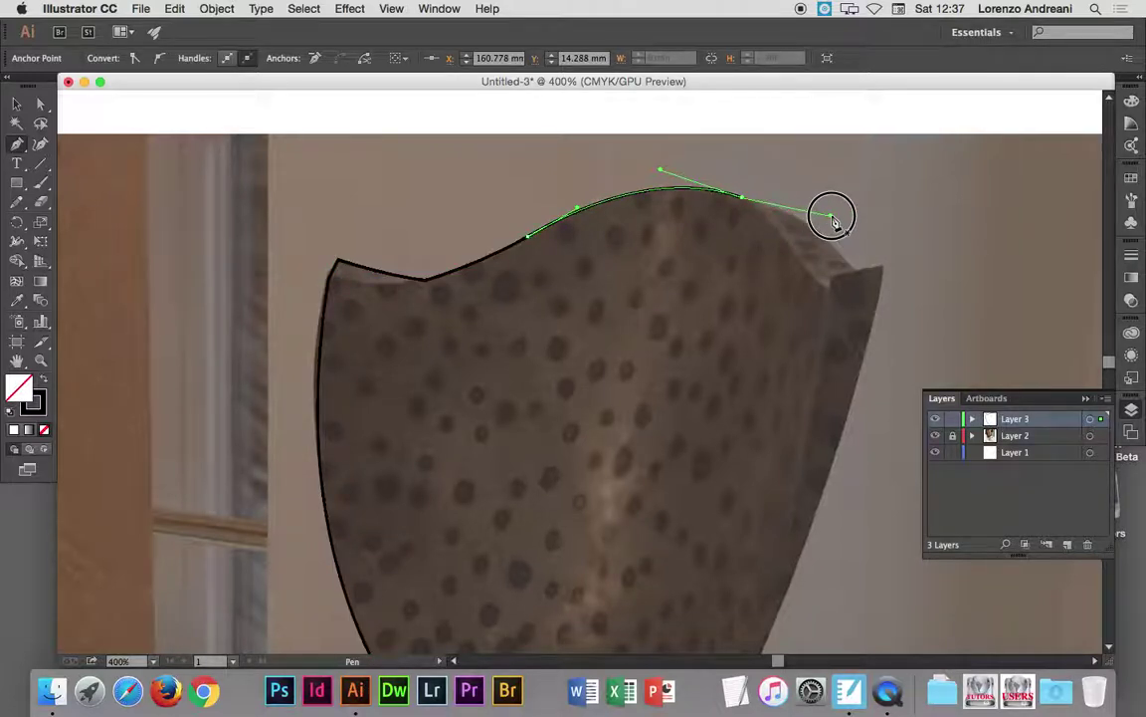
mouse_move(836, 213)
left_mouse_down()
mouse_move(858, 286)
mouse_move(837, 213)
left_mouse_up()
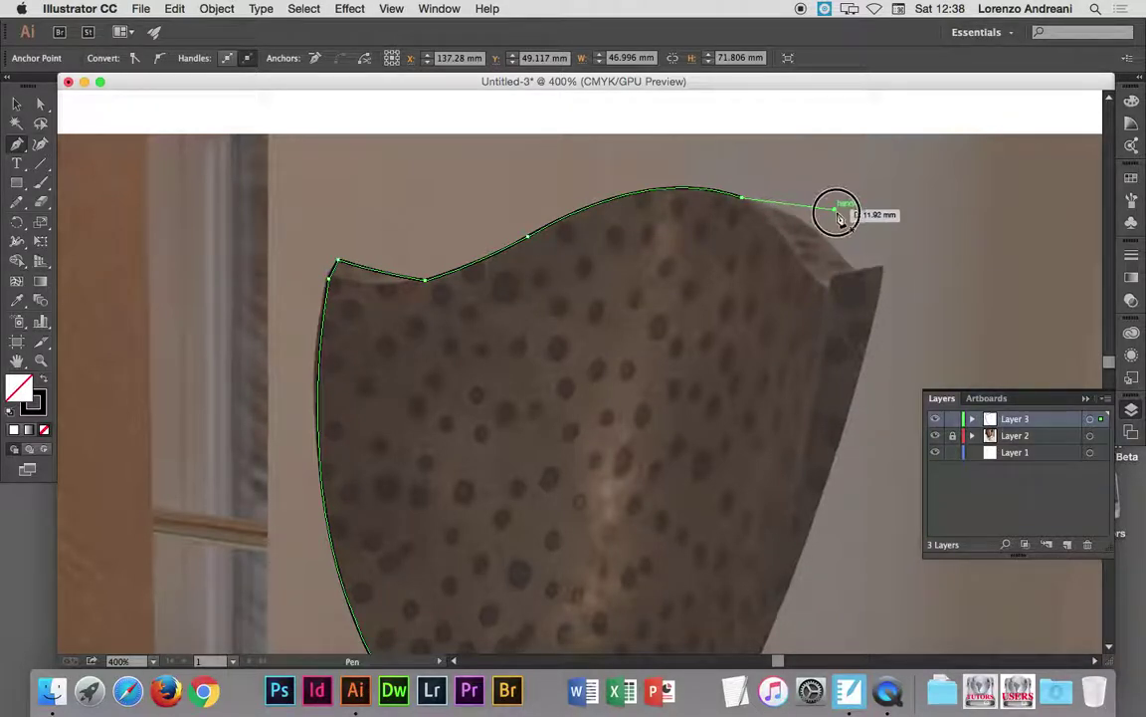
left_click_drag(837, 213, 834, 218)
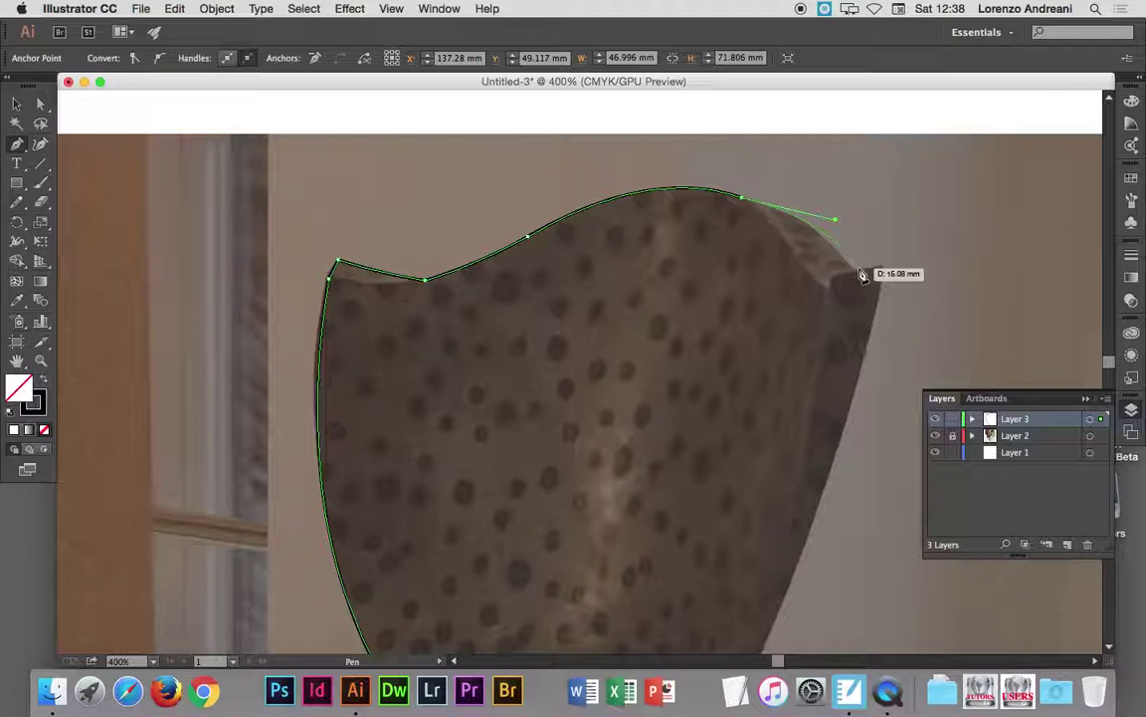
mouse_move(836, 225)
left_mouse_down()
mouse_move(827, 239)
mouse_move(836, 204)
left_mouse_up()
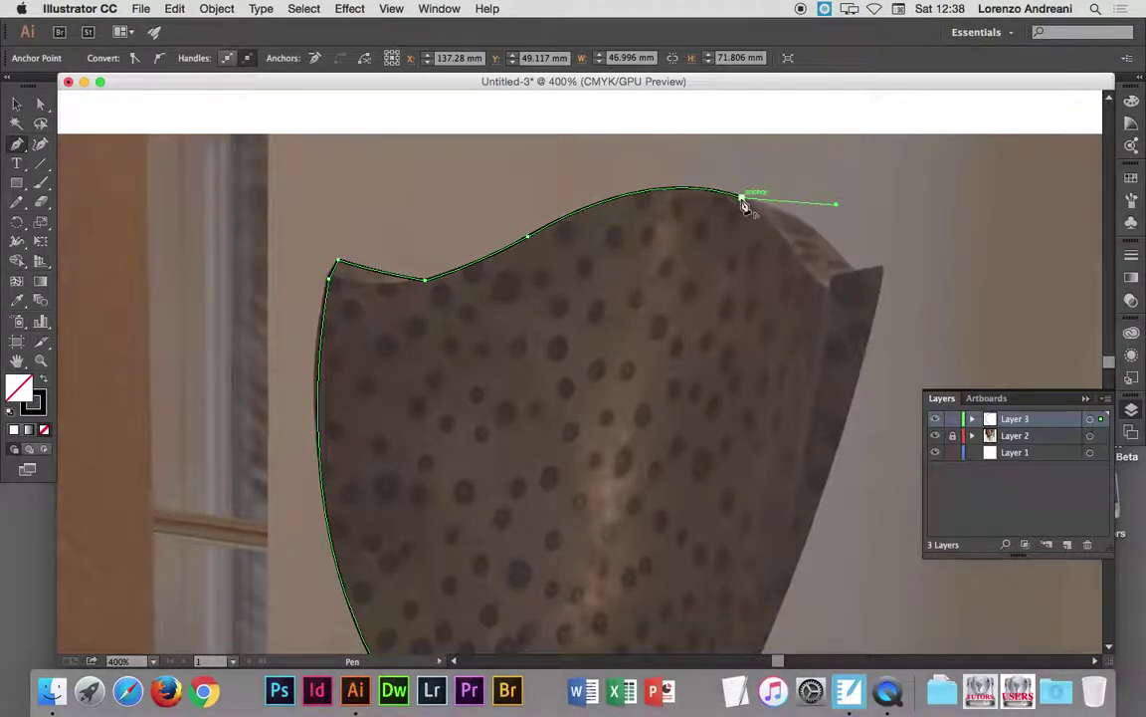
left_click(742, 199)
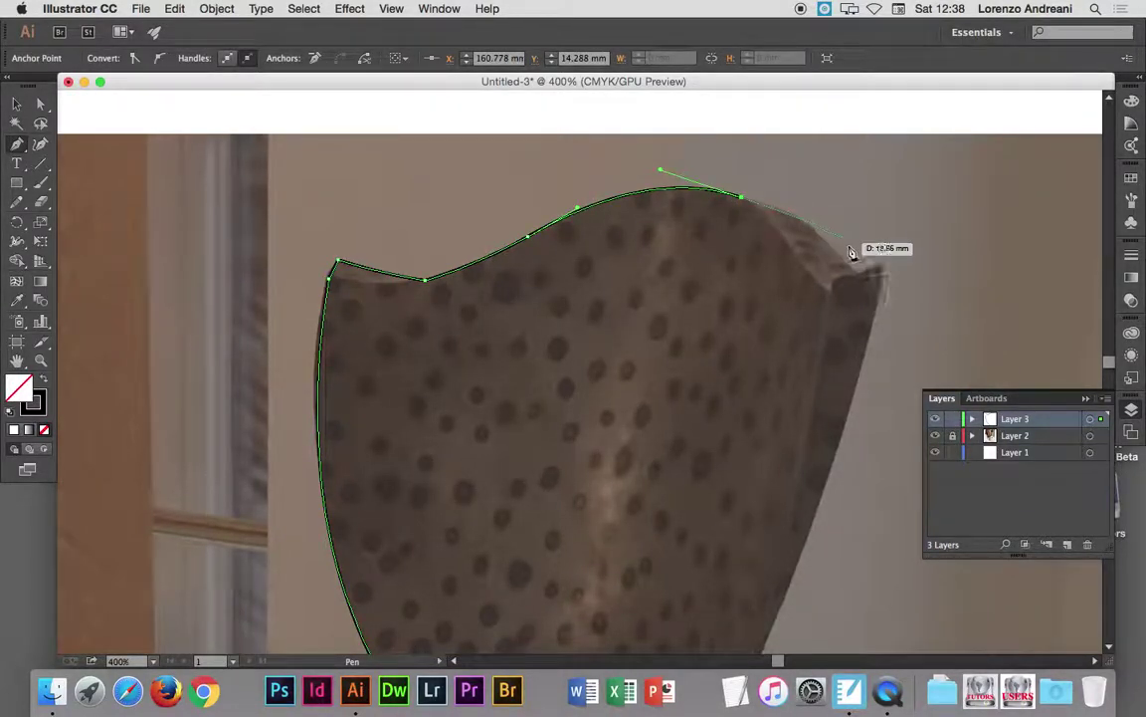
mouse_move(839, 259)
left_mouse_down()
mouse_move(853, 282)
mouse_move(850, 268)
mouse_move(882, 266)
mouse_move(883, 333)
left_mouse_up()
- Try adding anchors down the backrest's right edge, then undo the misplaced points
scroll(893, 290, "down", 3)
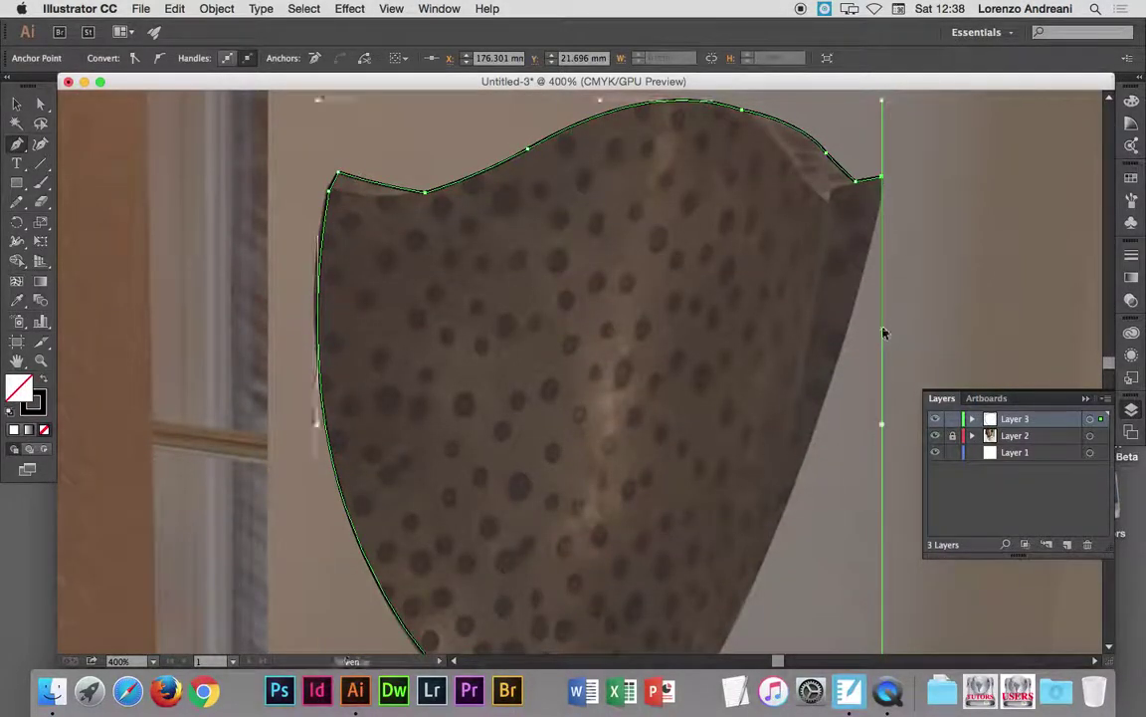
key("v")
key("p")
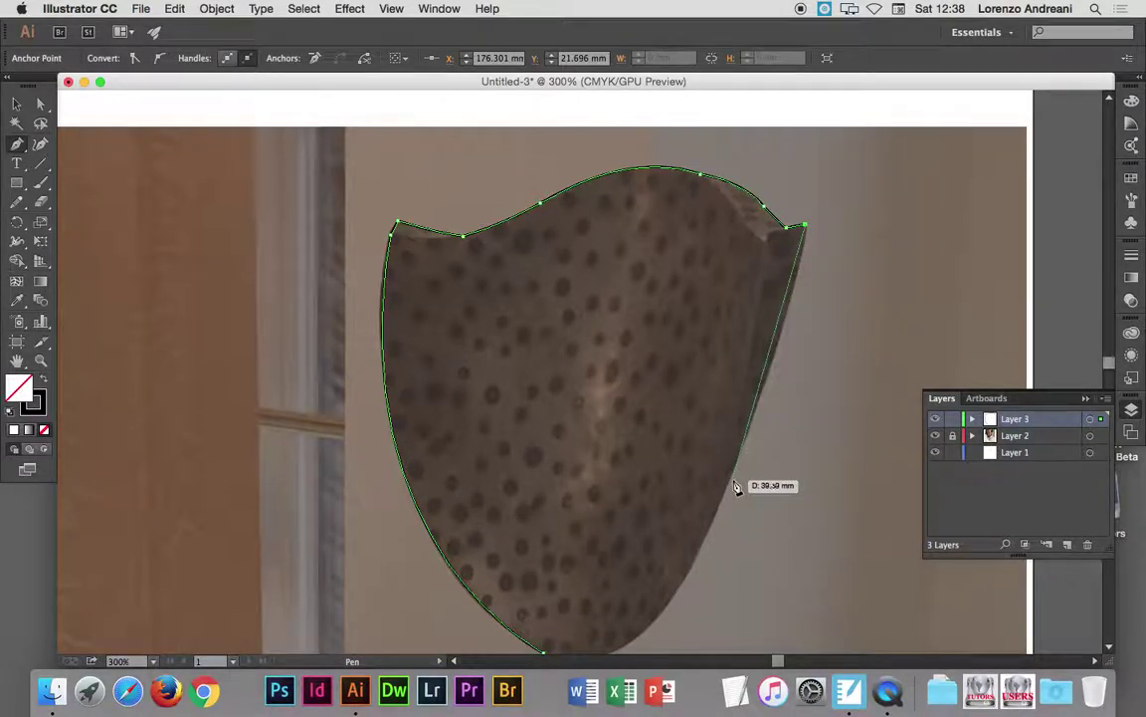
left_click_drag(734, 486, 692, 555)
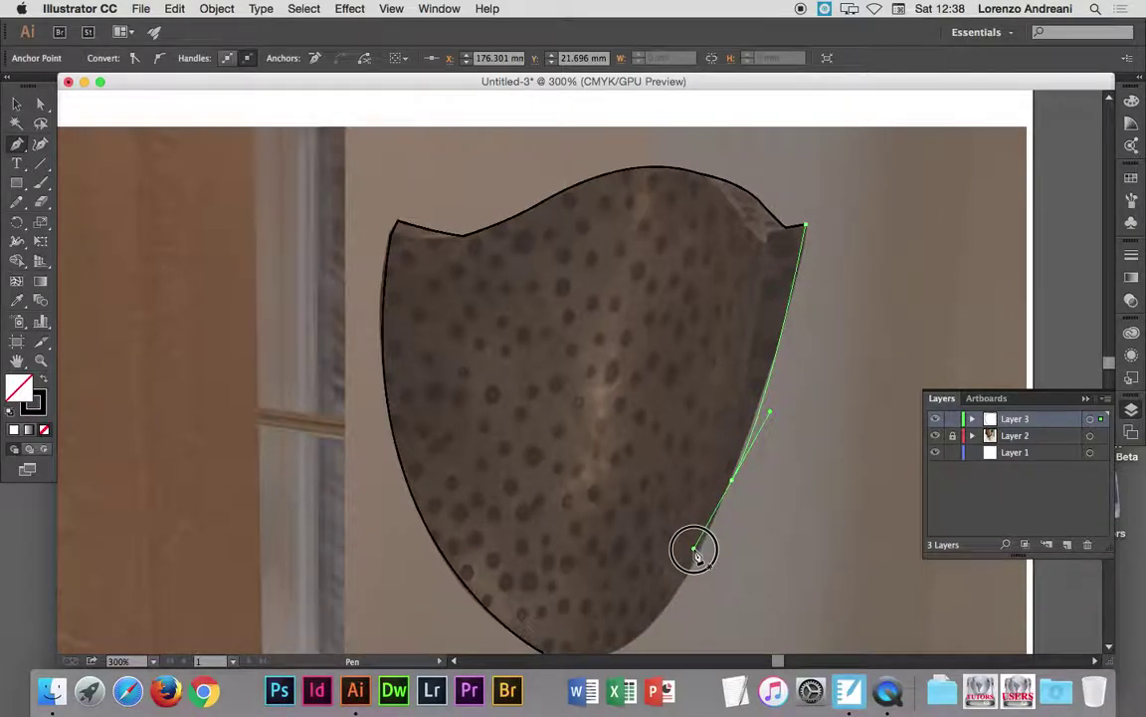
left_click_drag(693, 555, 692, 553)
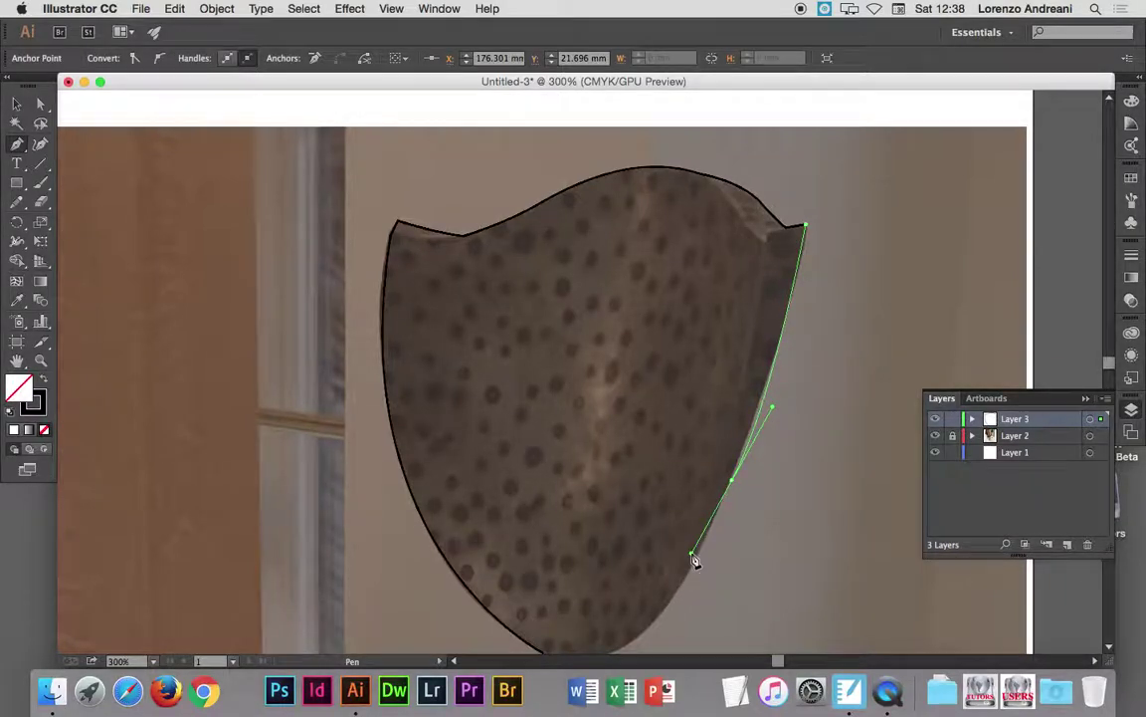
left_click_drag(789, 594, 841, 604)
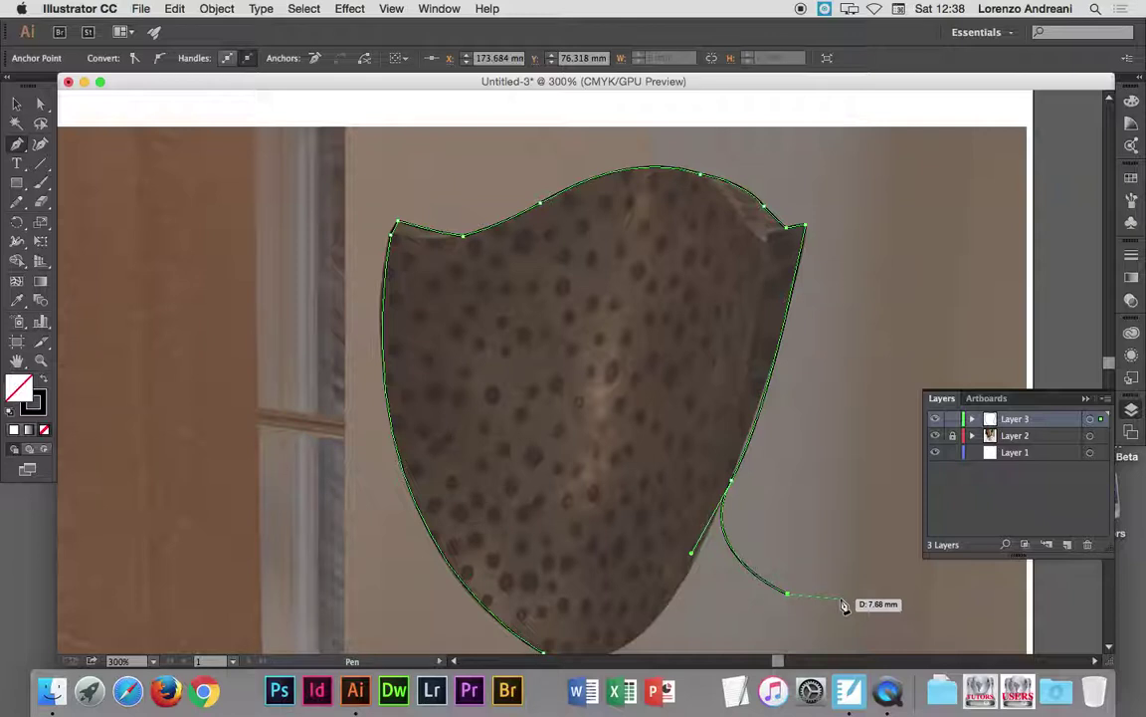
key("ctrl+z")
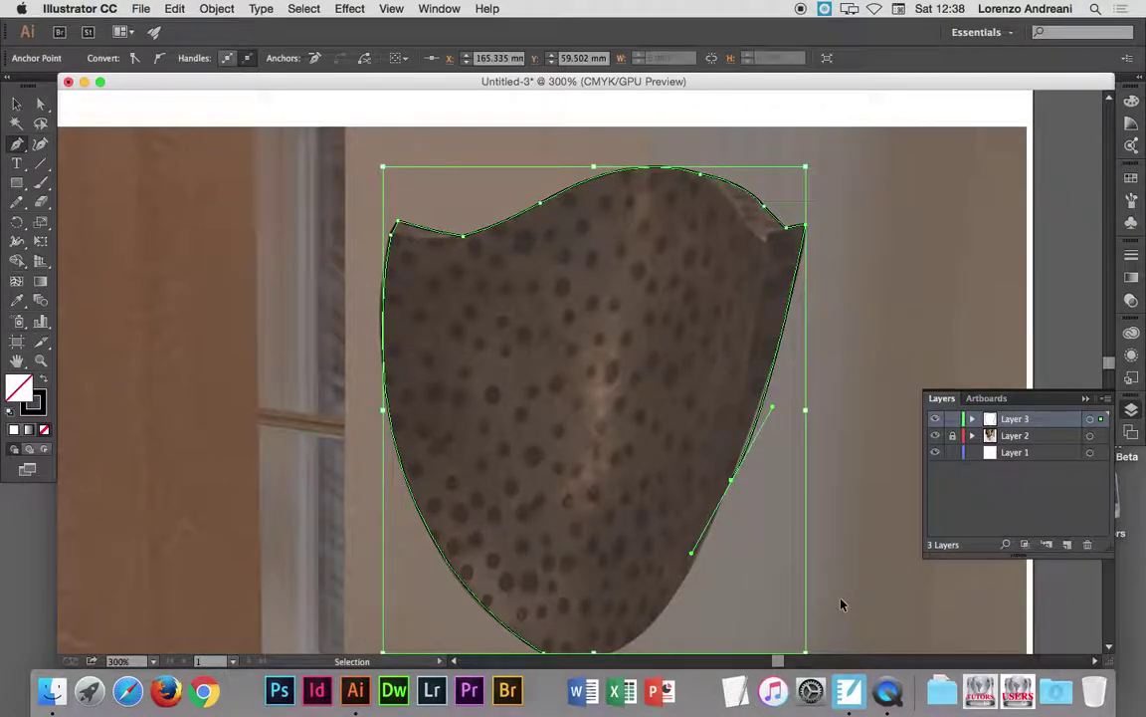
key("ctrl+z")
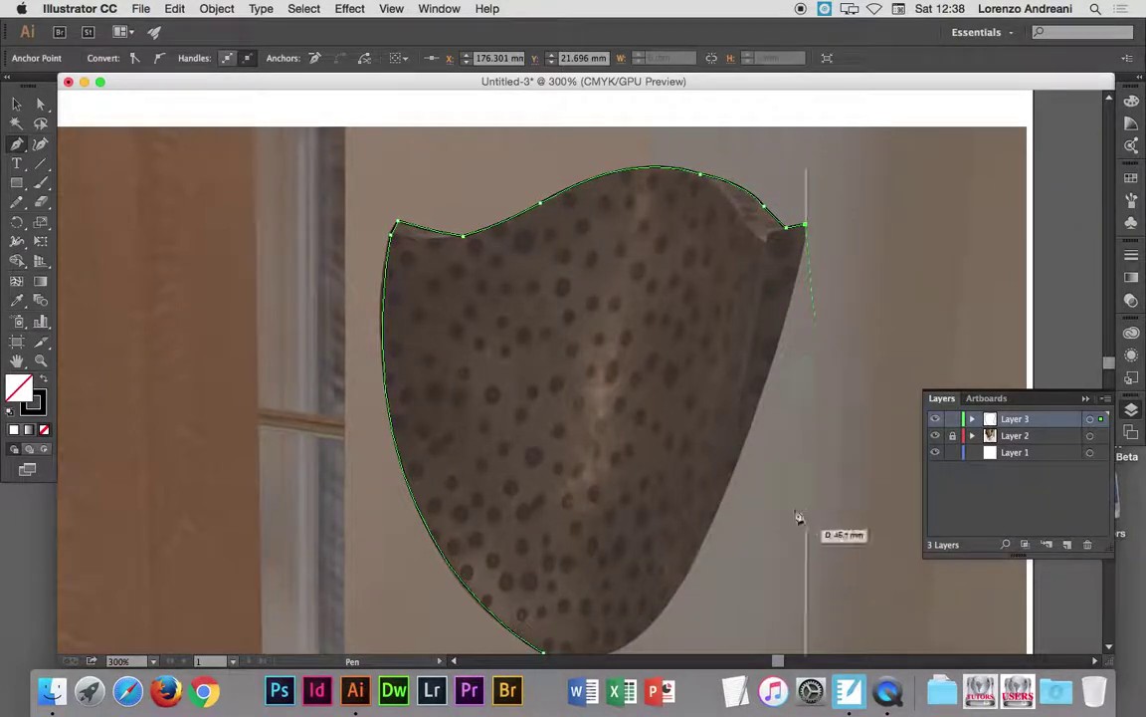
- Trace the right edge down and curve the outline around the backrest bottom to the neck
left_click(753, 428)
left_click_drag(753, 428, 730, 467)
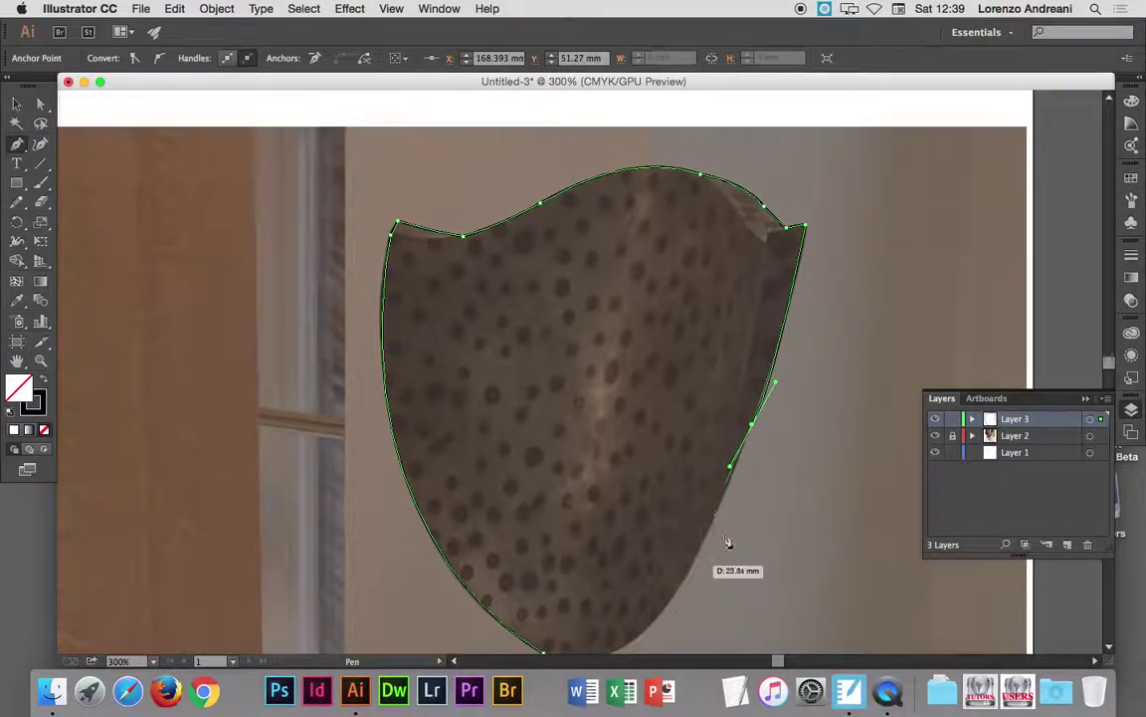
left_click(753, 430)
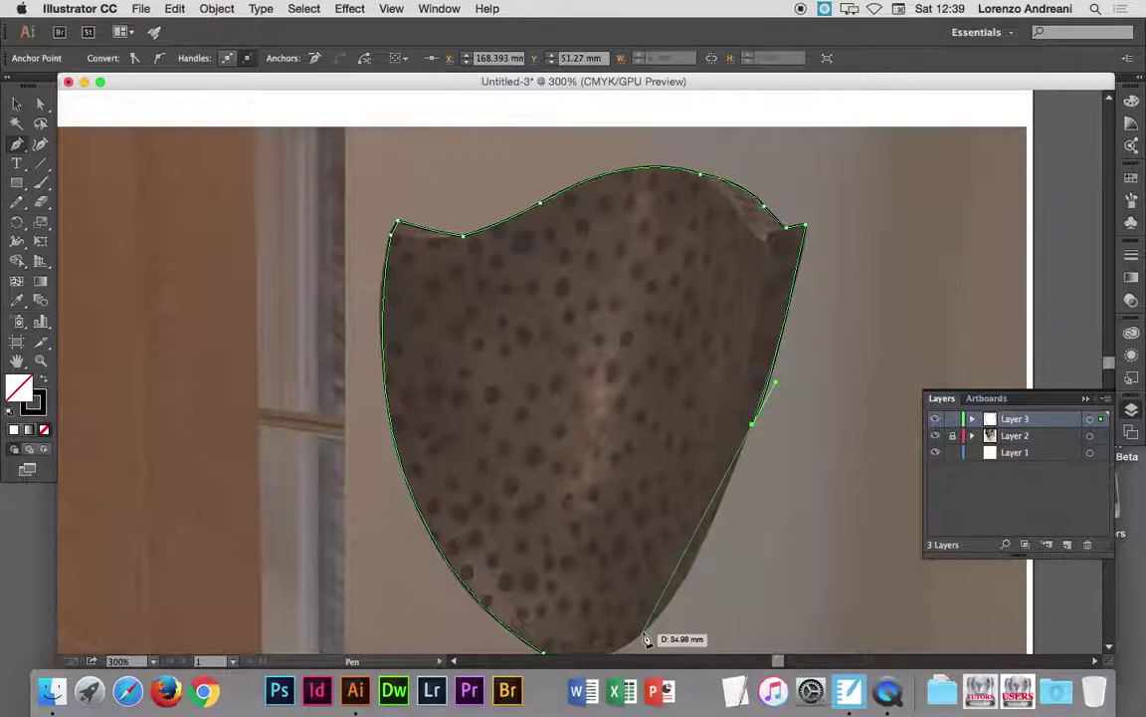
scroll(651, 635, "down", 2)
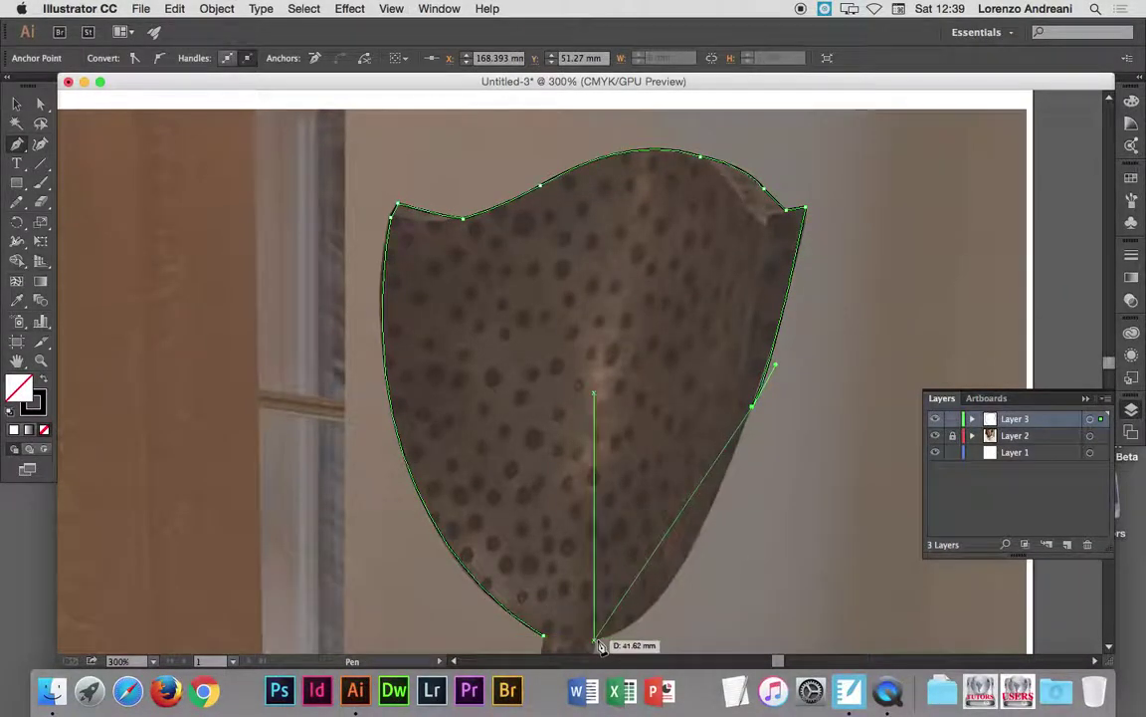
mouse_move(597, 642)
left_mouse_down()
mouse_move(520, 657)
mouse_move(479, 624)
left_mouse_up()
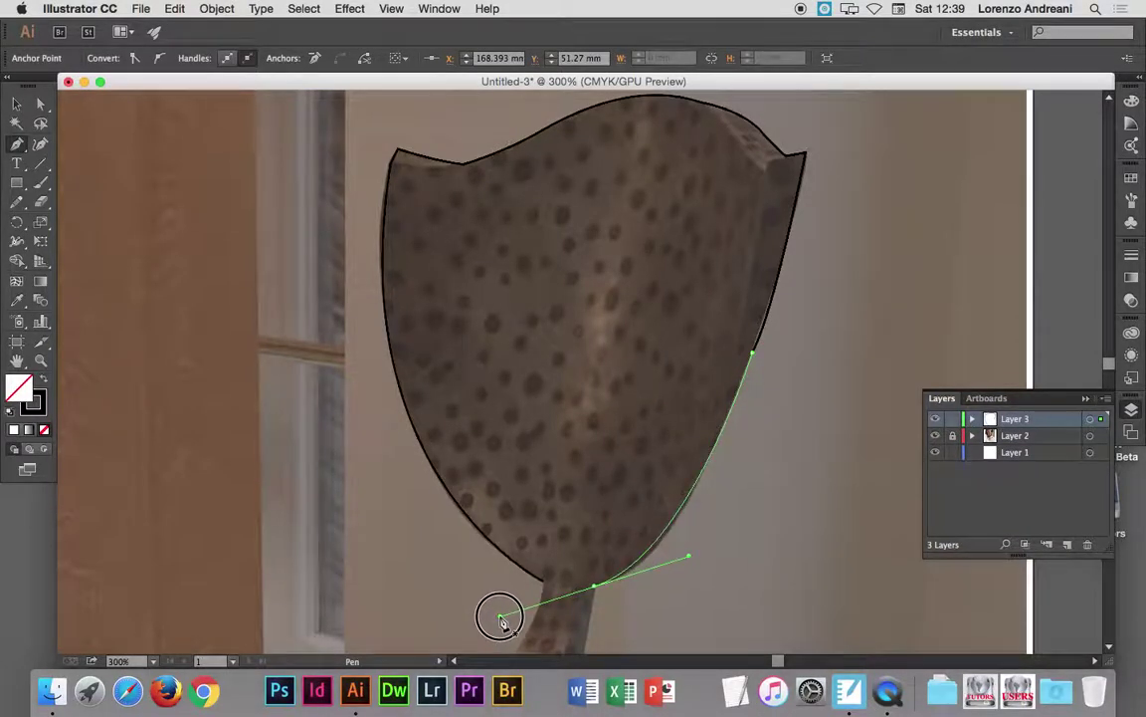
left_click_drag(480, 624, 506, 603)
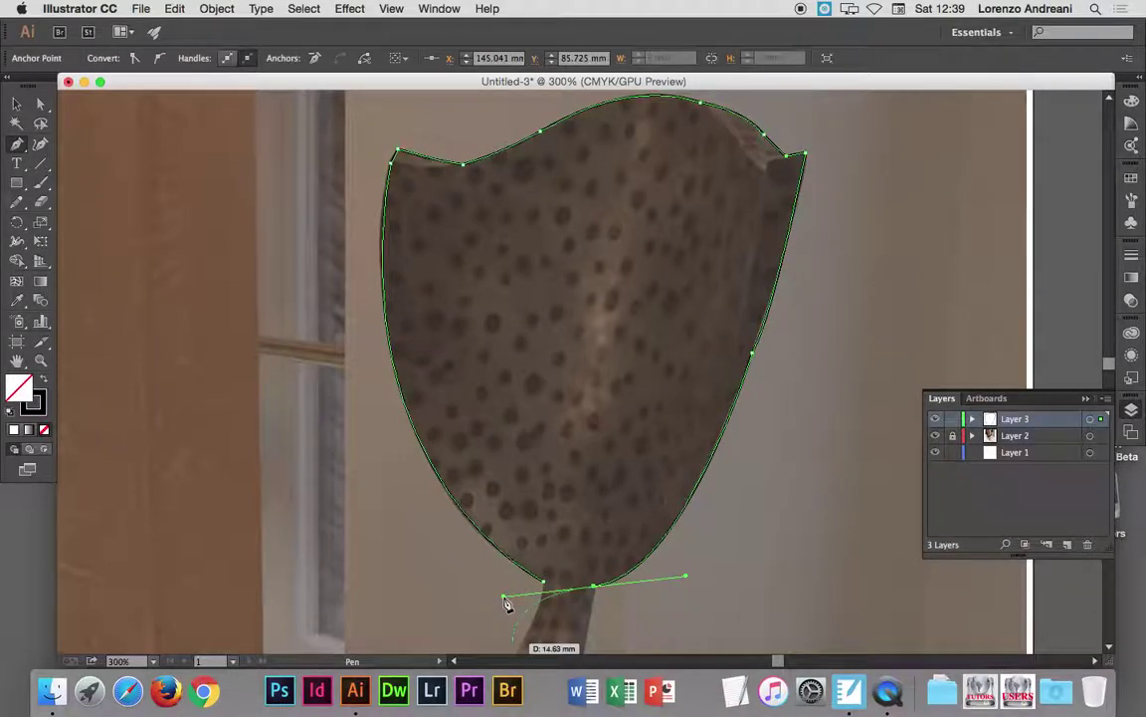
scroll(602, 621, "down", 3)
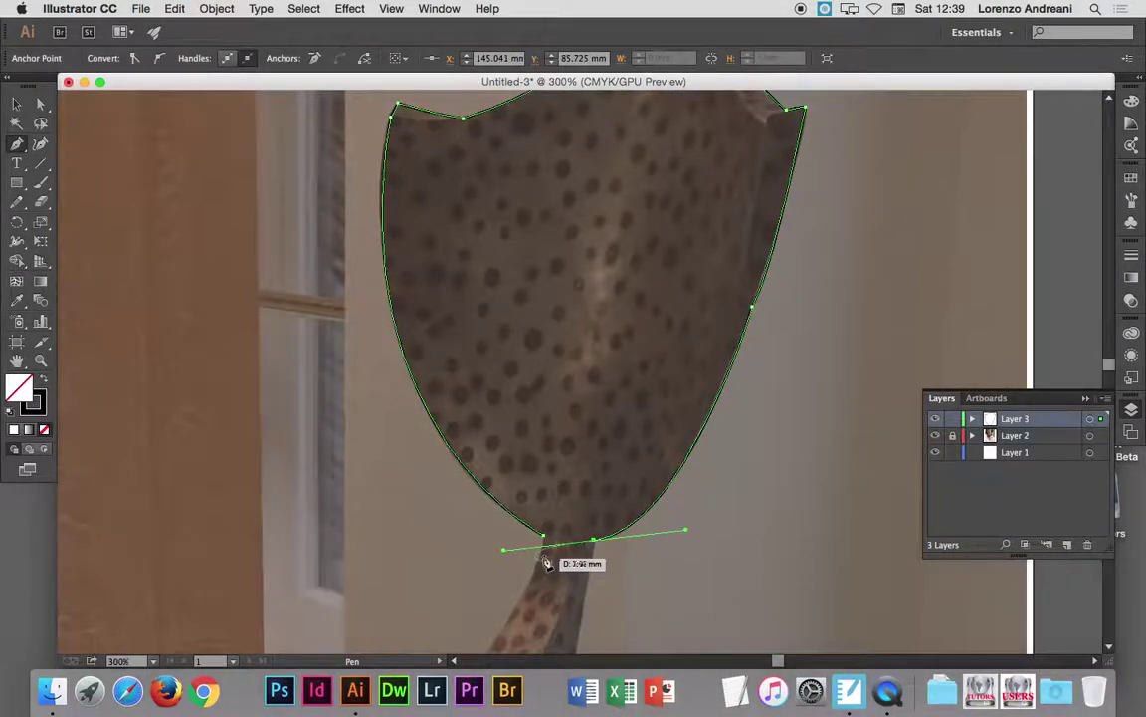
mouse_move(545, 563)
left_mouse_down()
mouse_move(593, 560)
mouse_move(550, 542)
left_mouse_up()
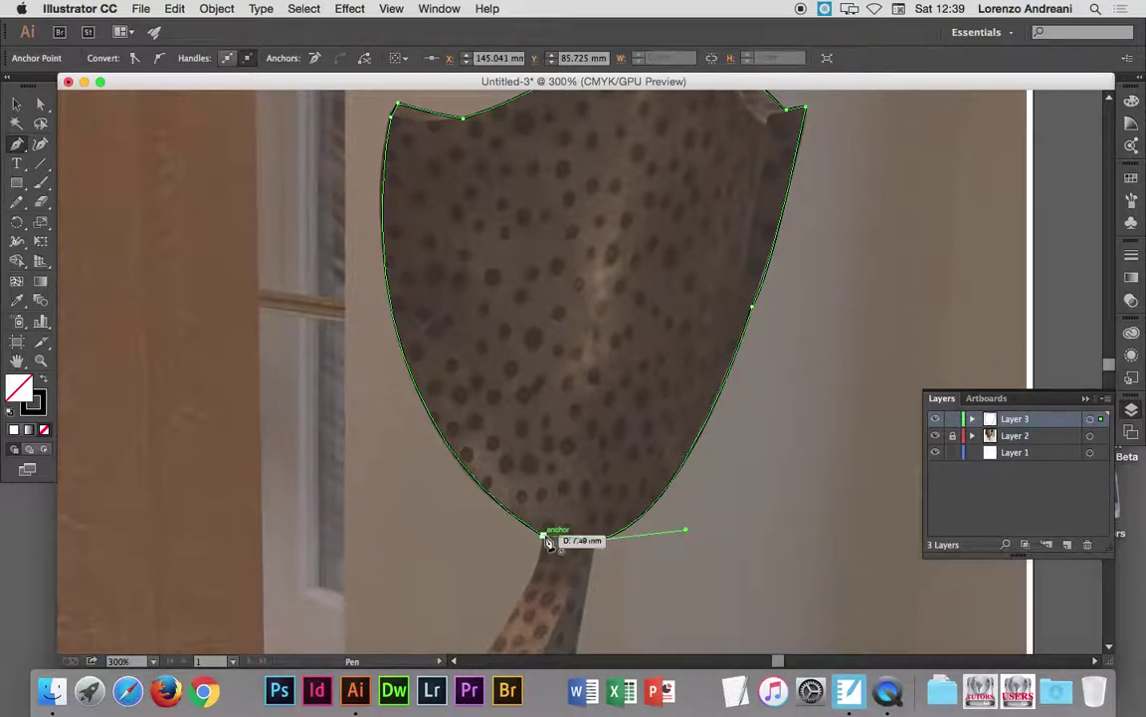
left_click_drag(548, 543, 548, 542)
left_click(593, 541)
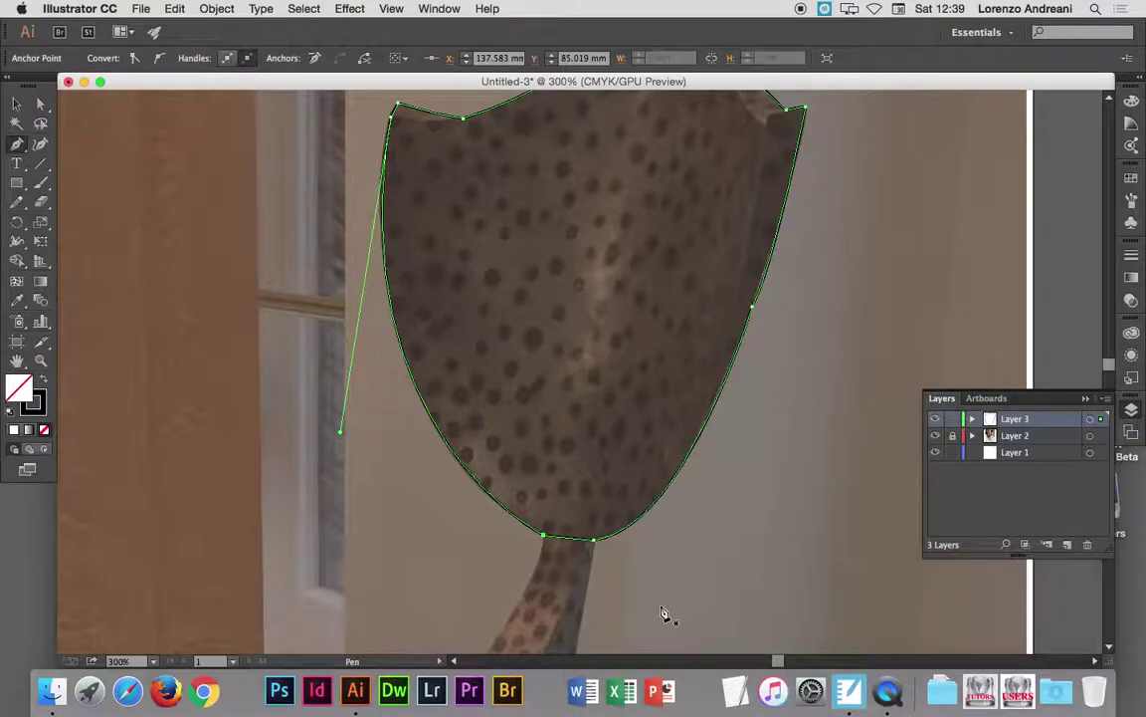
key("super+minus")
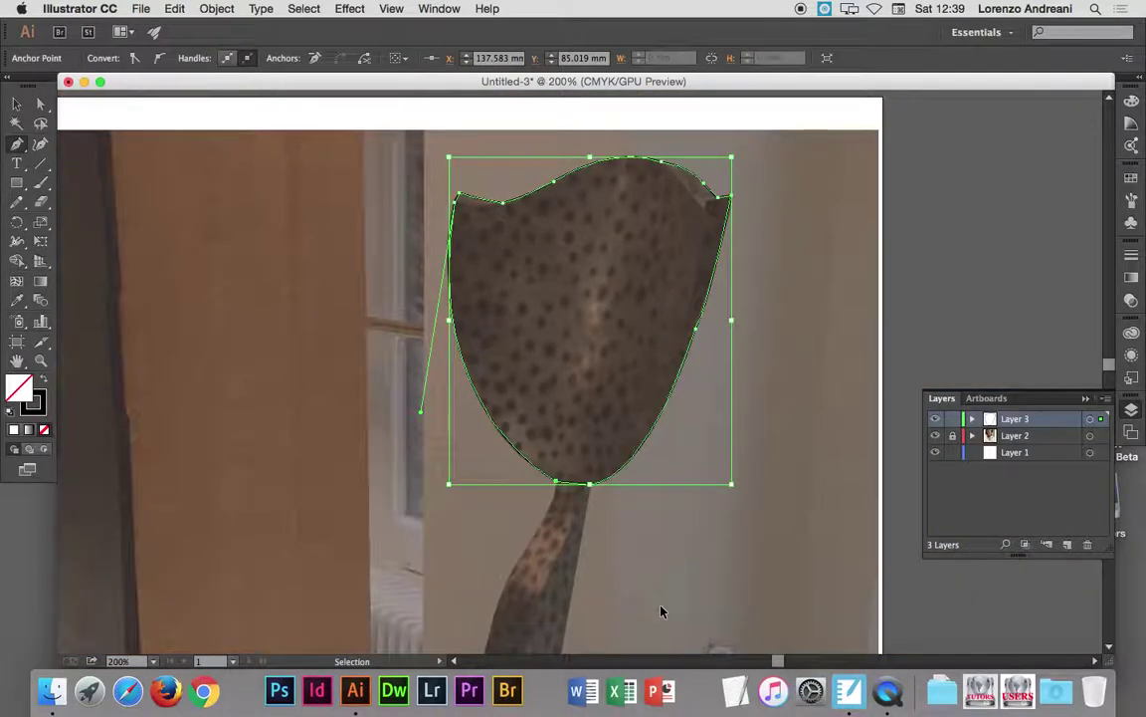
- End the backrest path, toggle Layer 2's photo off and on to check it, then reselect the outline
left_click(17, 104)
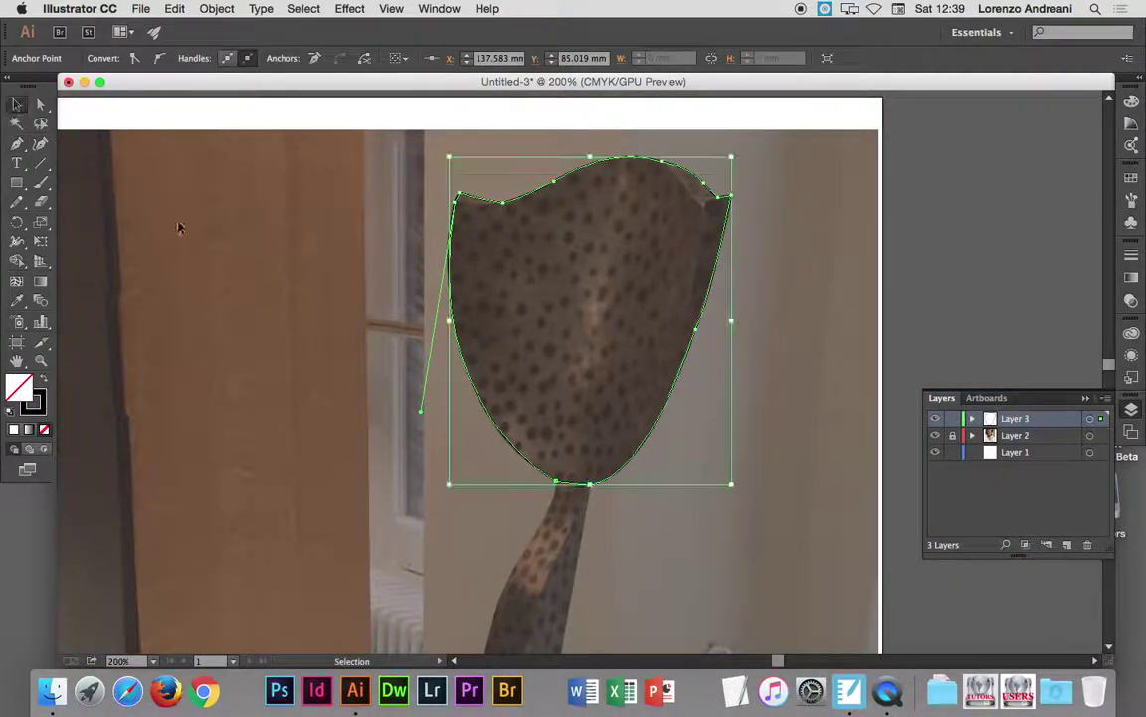
left_click(287, 322)
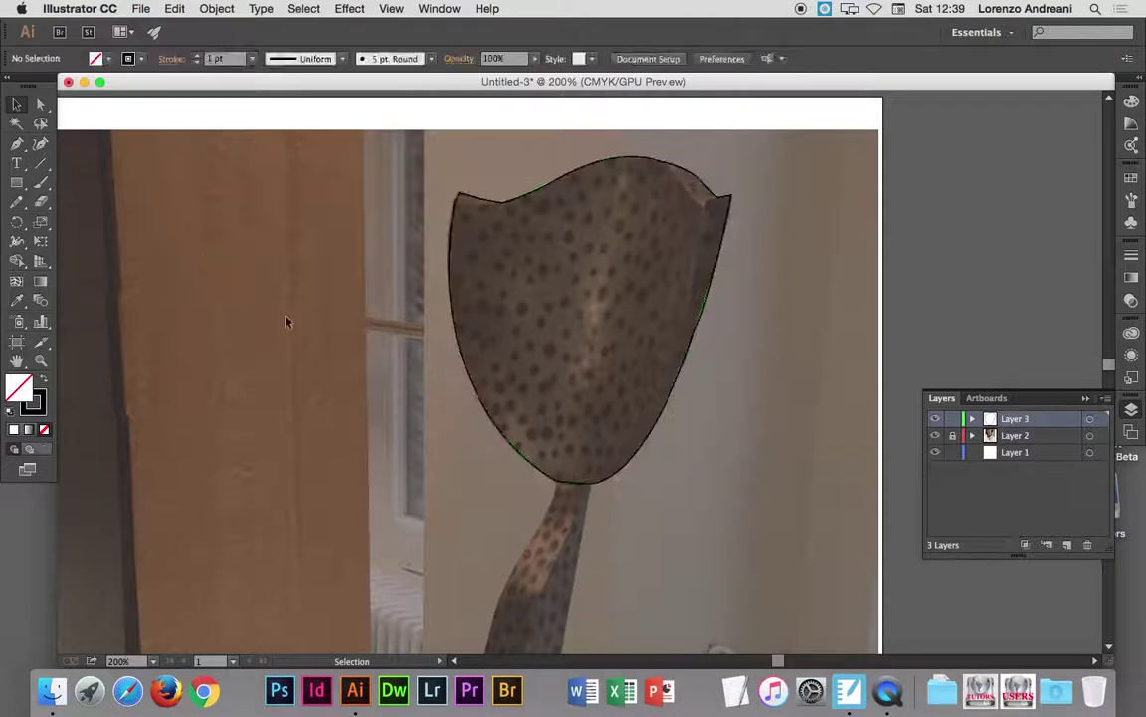
left_click(935, 438)
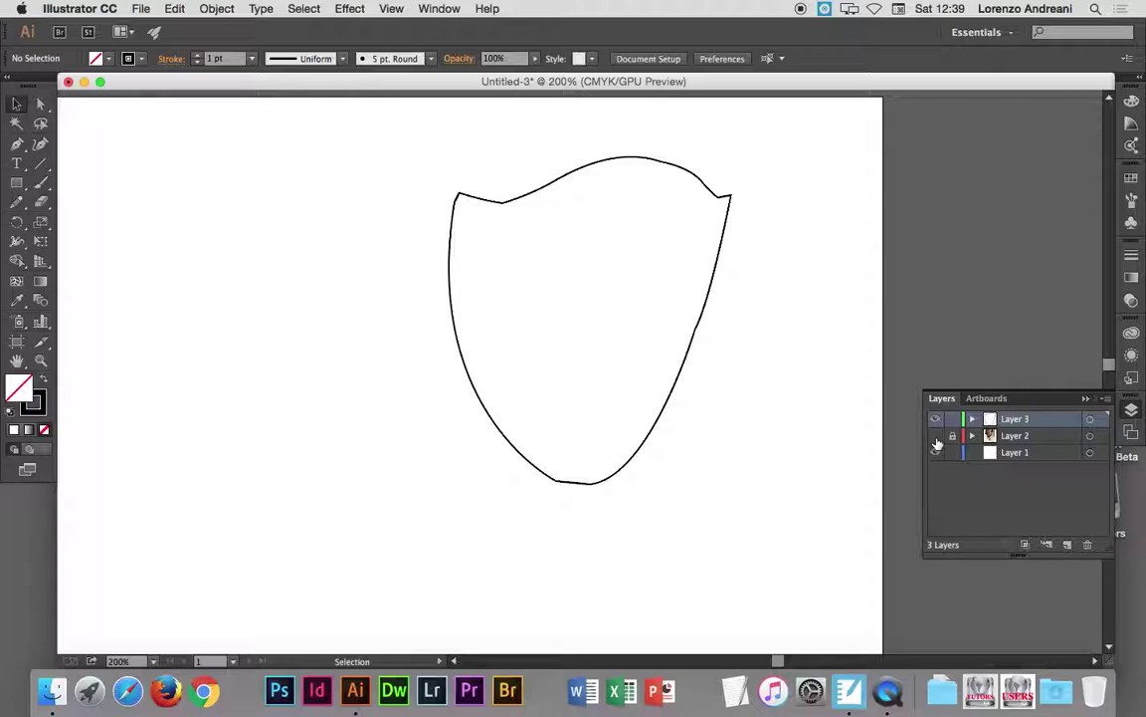
left_click(935, 437)
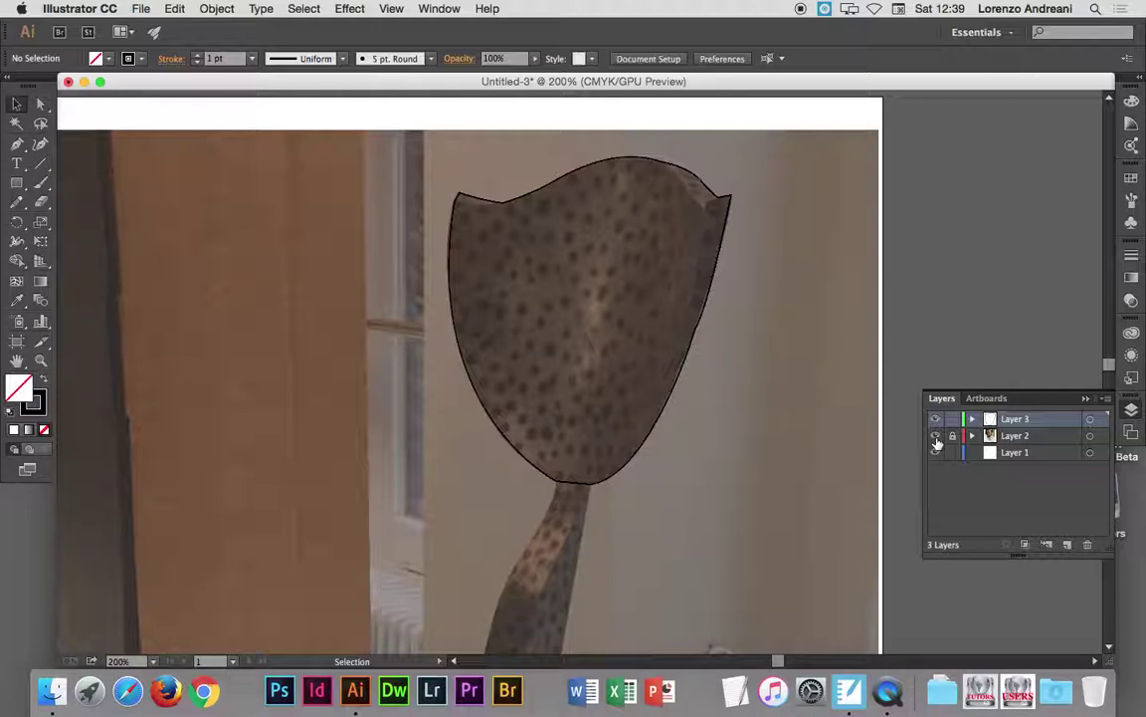
left_click(721, 191)
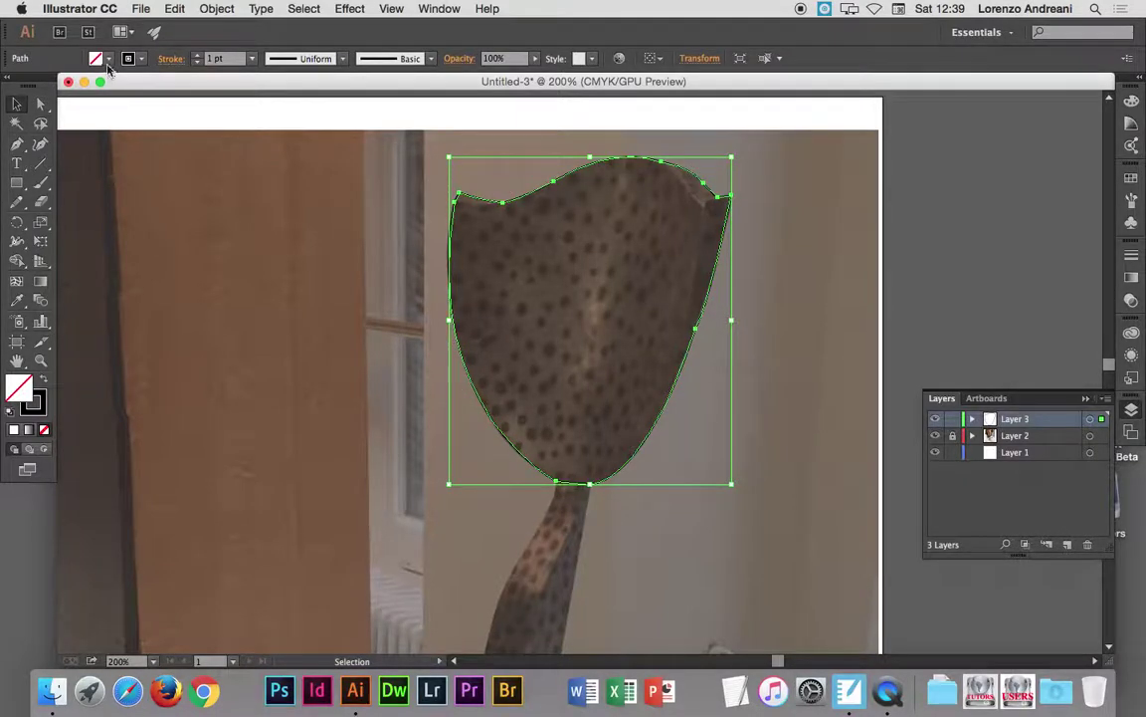
left_click(108, 62)
left_click(66, 86)
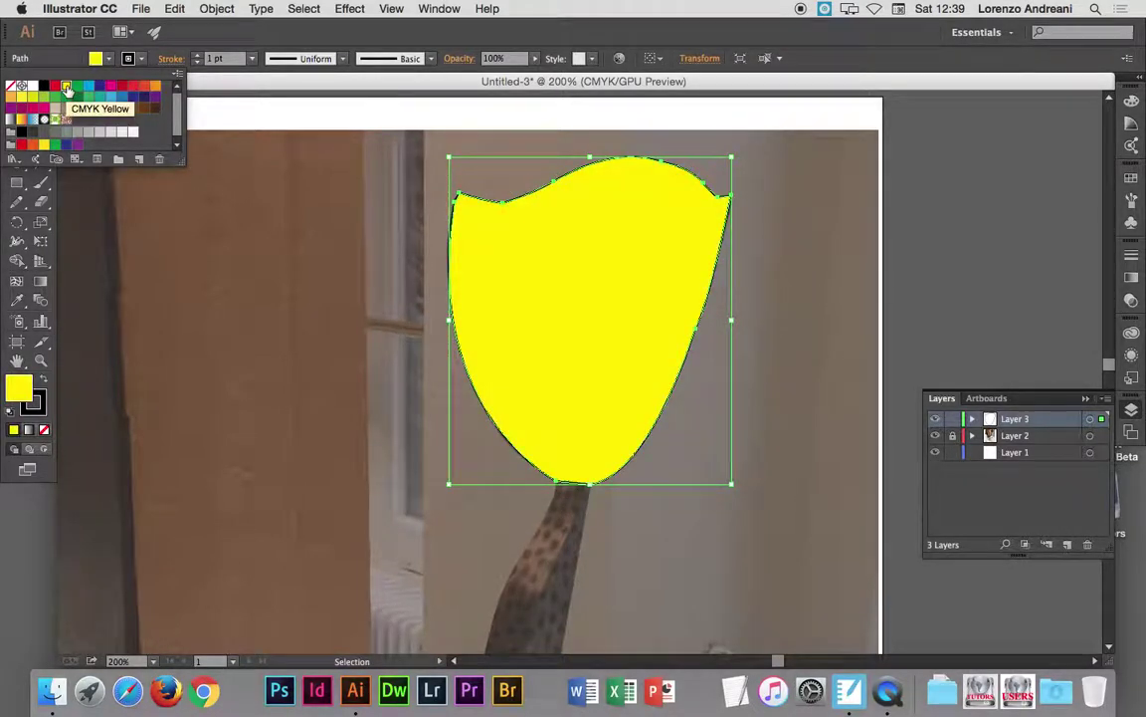
left_click(88, 88)
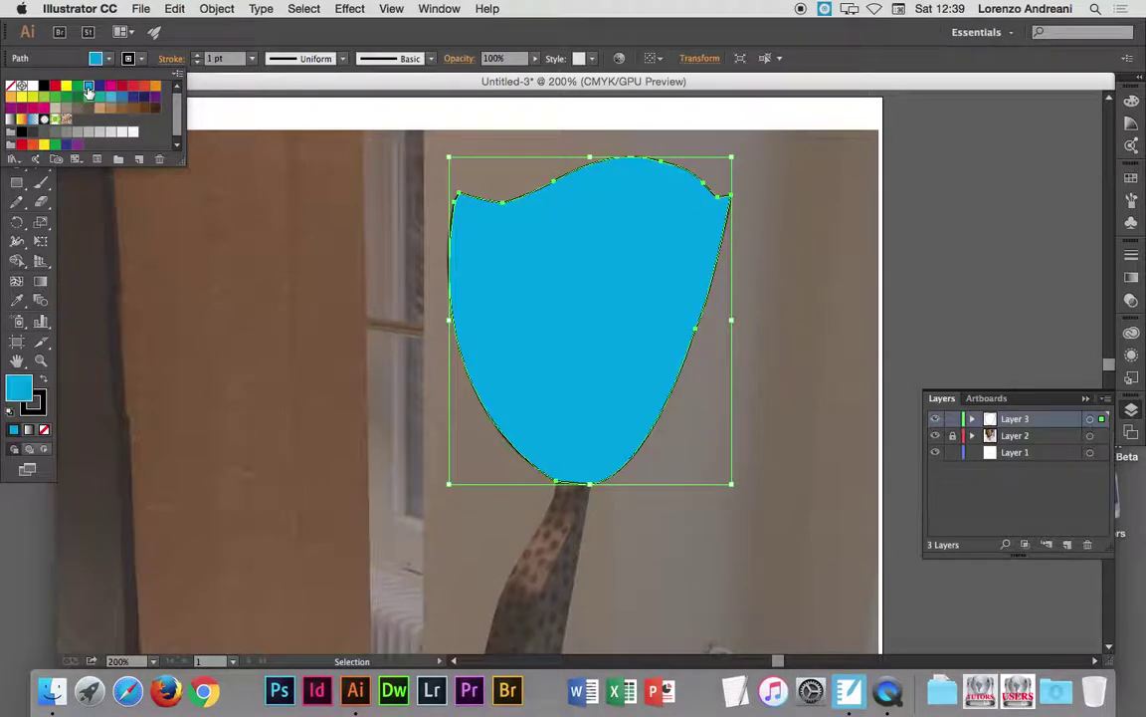
left_click(13, 87)
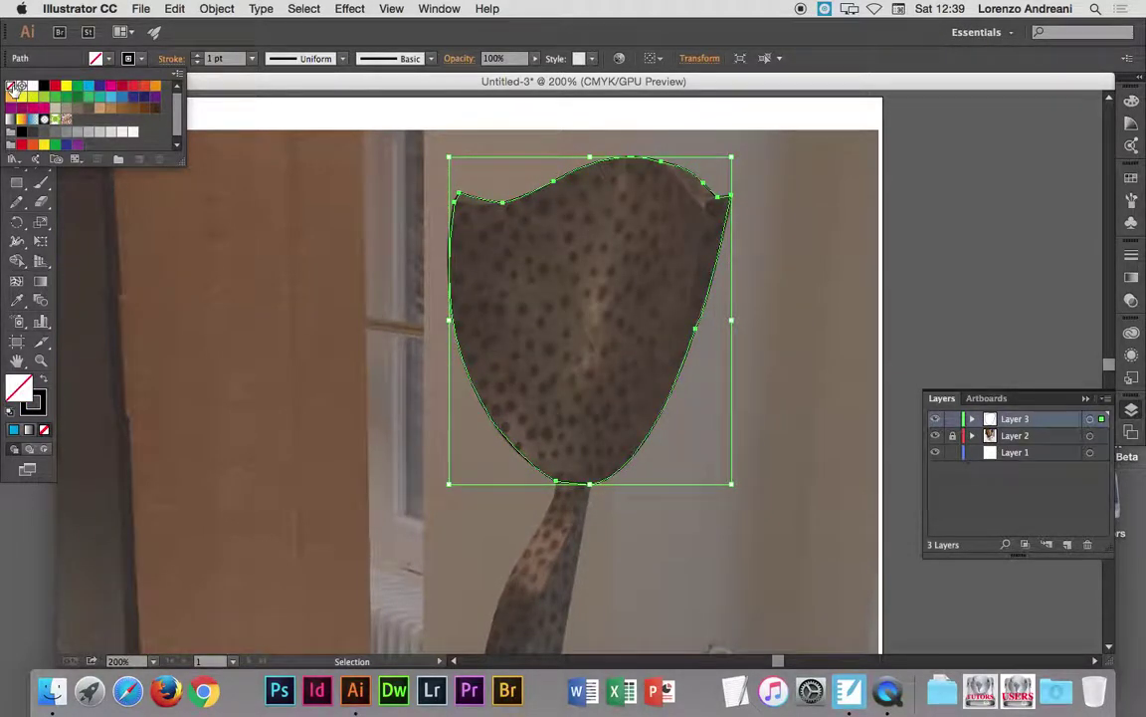
left_click(337, 123)
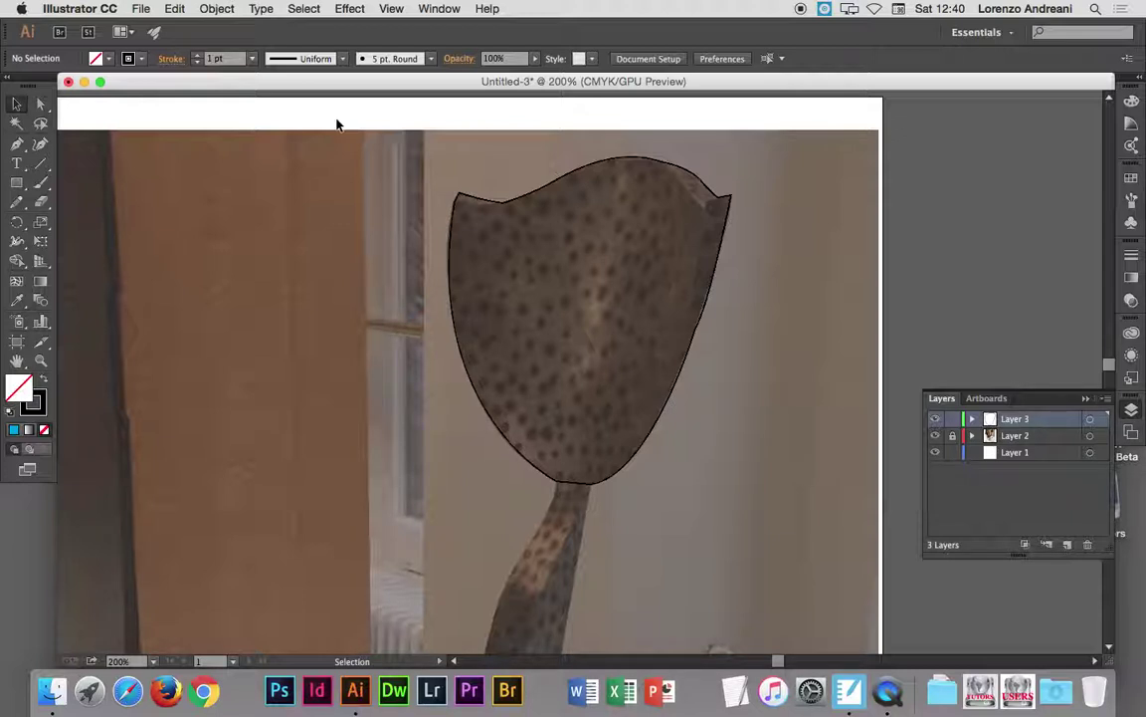
- Scroll down to the chair legs and switch to the Pen tool
scroll(472, 264, "down", 2)
scroll(472, 264, "down", 3)
scroll(472, 264, "down", 3)
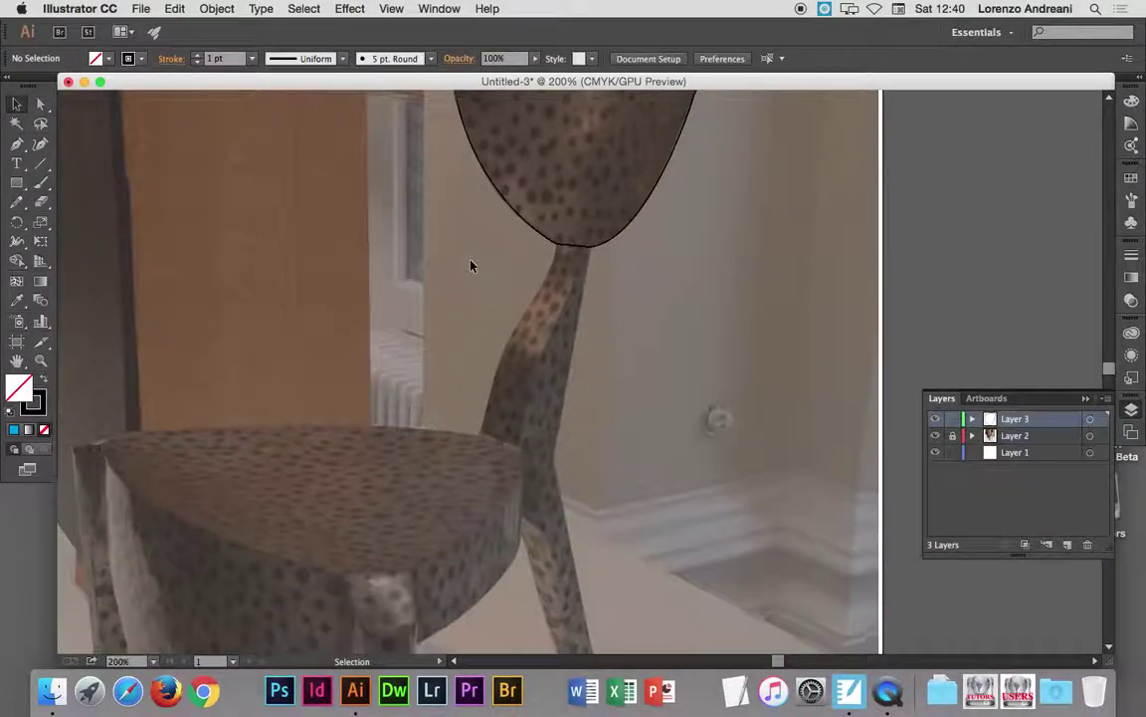
scroll(472, 264, "down", 1)
scroll(472, 265, "down", 5)
scroll(472, 265, "down", 1)
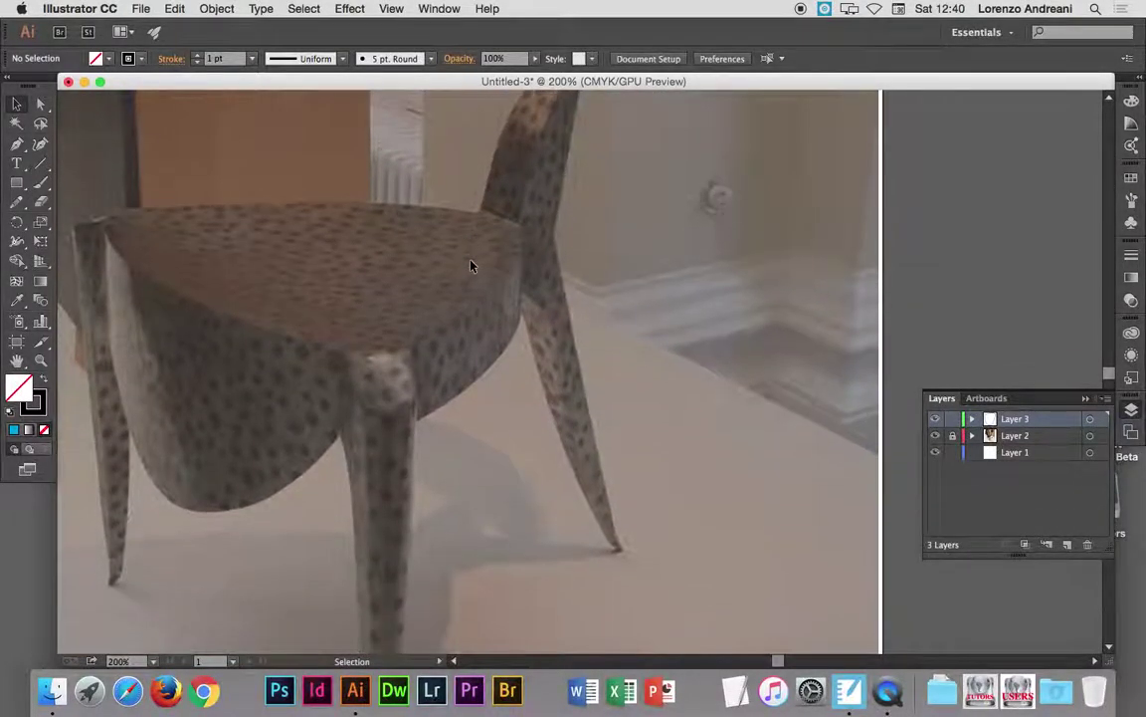
scroll(471, 265, "down", 2)
scroll(471, 264, "down", 2)
scroll(471, 263, "left", 1)
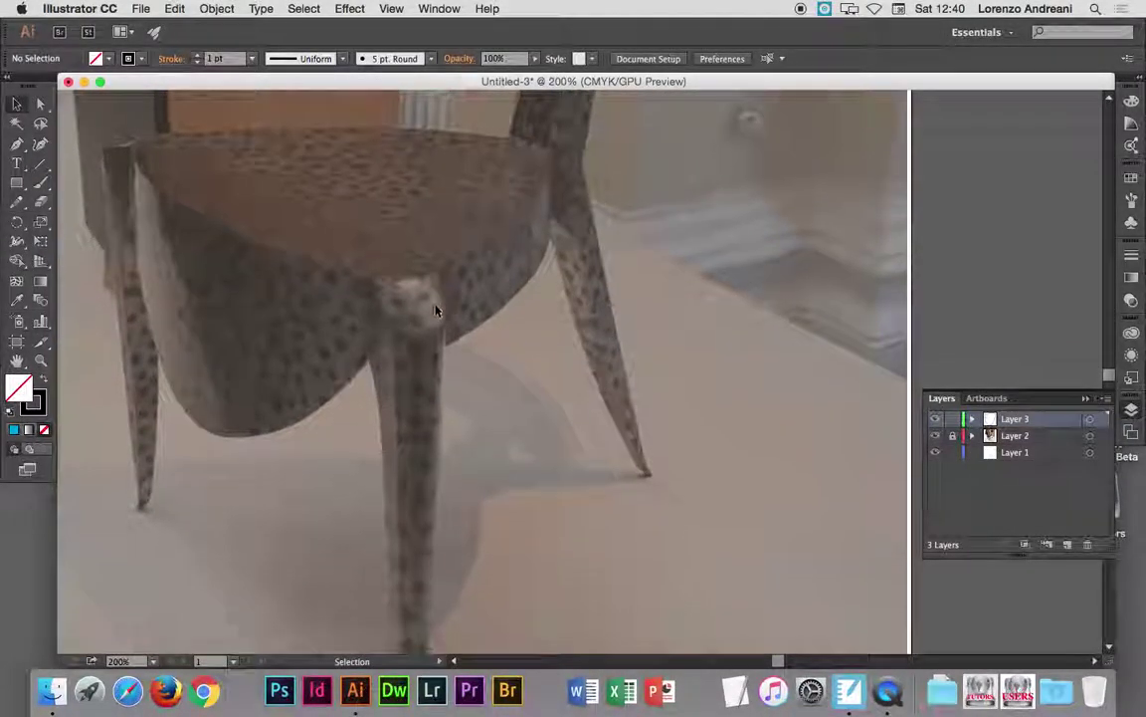
scroll(435, 312, "down", 1)
scroll(435, 312, "down", 3)
scroll(435, 311, "down", 1)
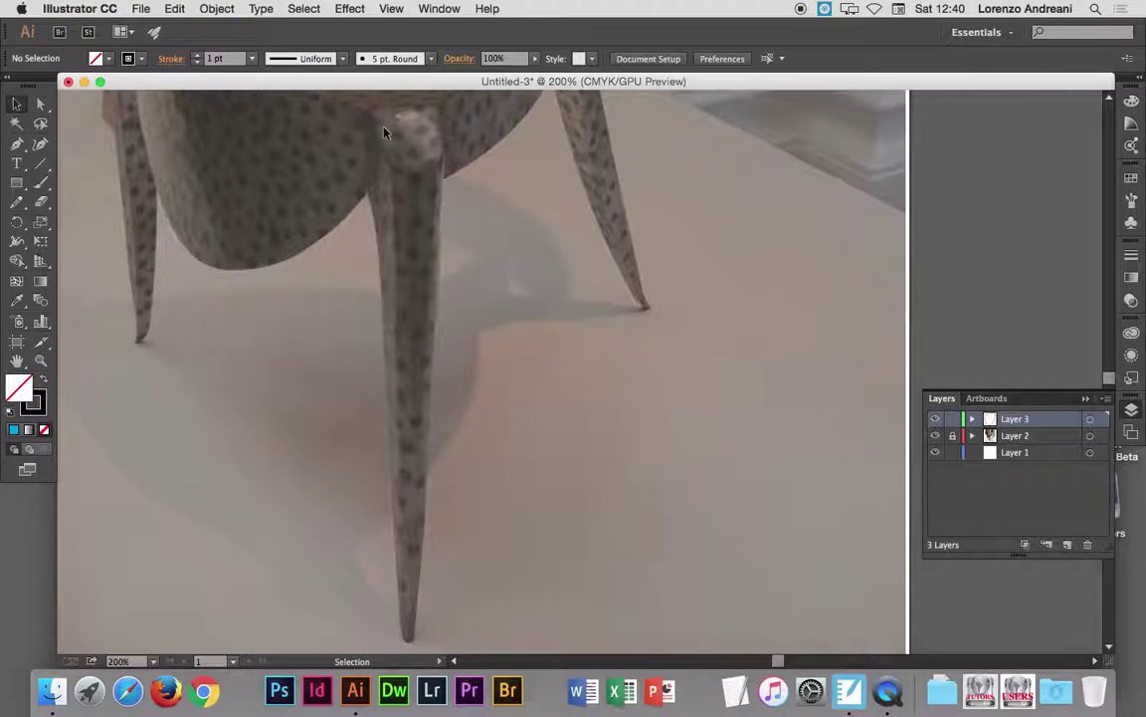
scroll(384, 132, "up", 1)
left_click(18, 145)
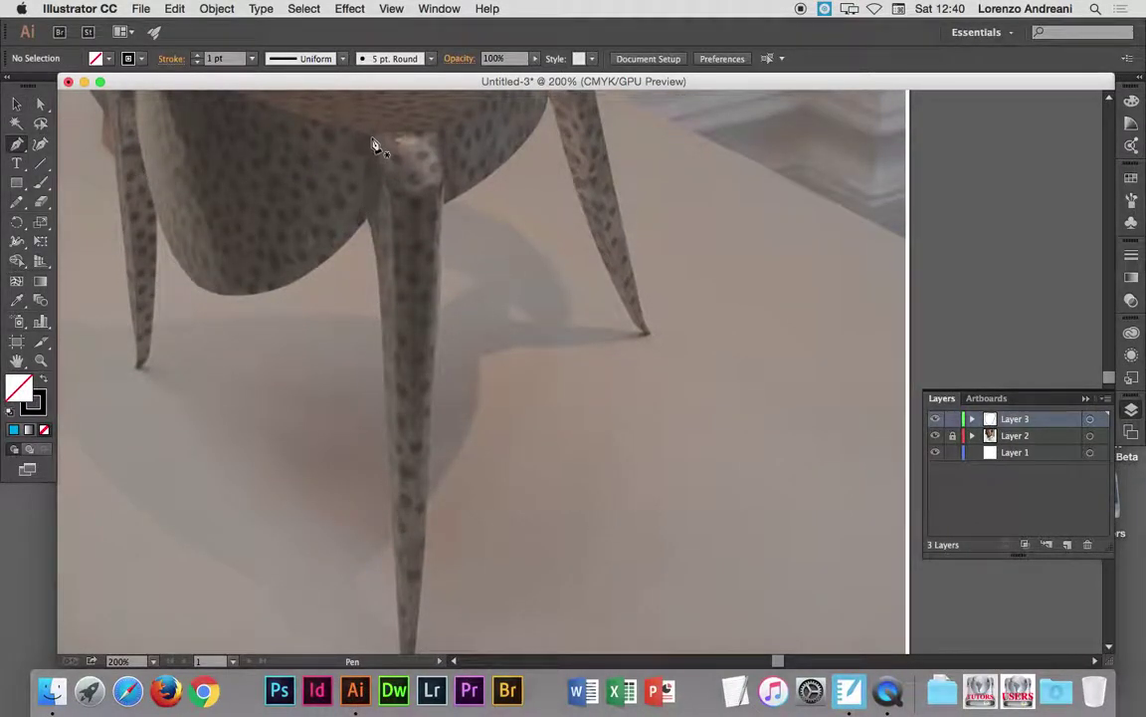
- Pen-trace the front leg's top edge and its right edge down to the tip
left_click_drag(370, 139, 386, 143)
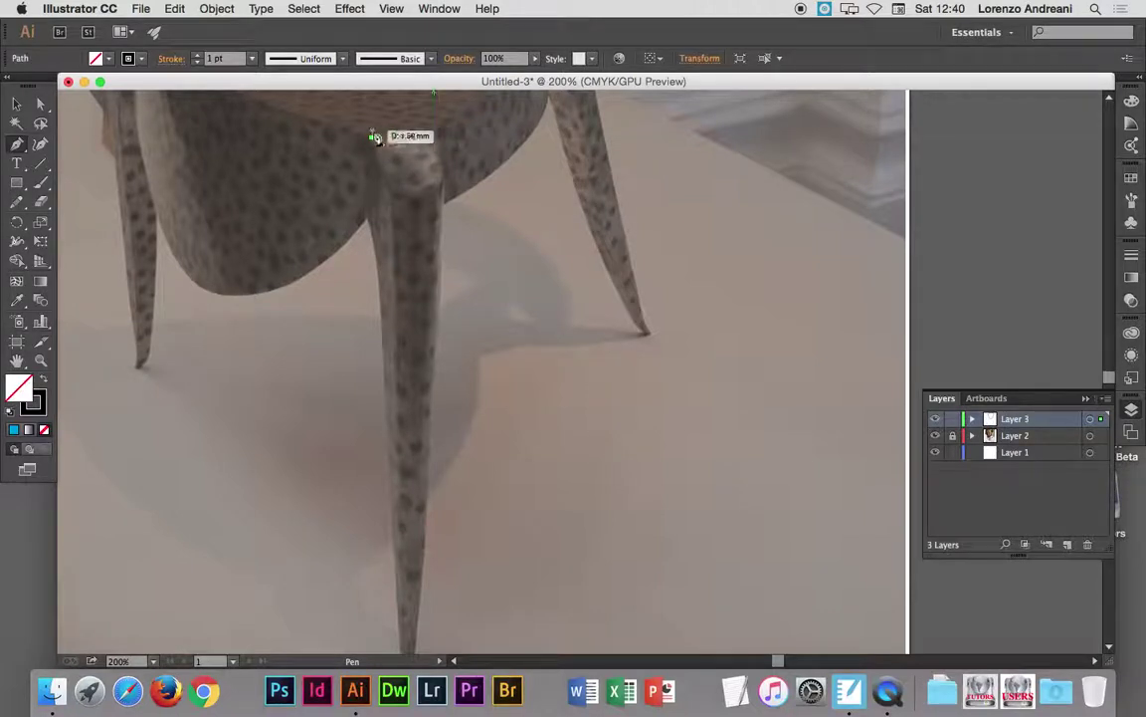
left_click_drag(386, 143, 442, 136)
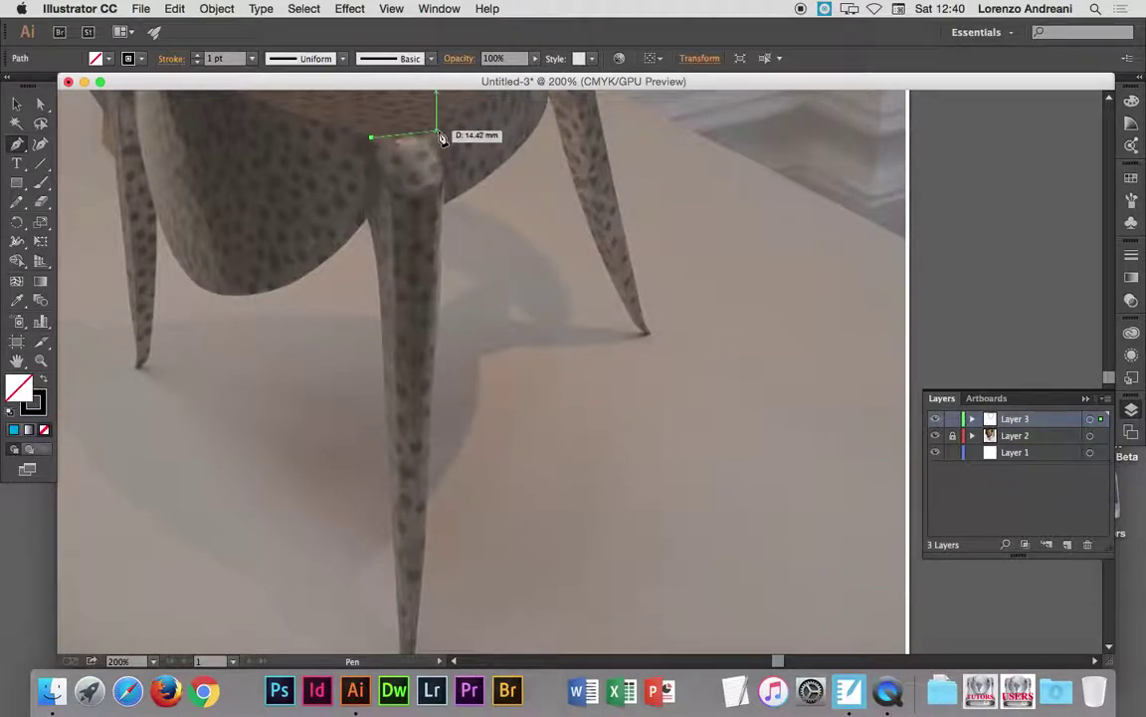
left_click(438, 131)
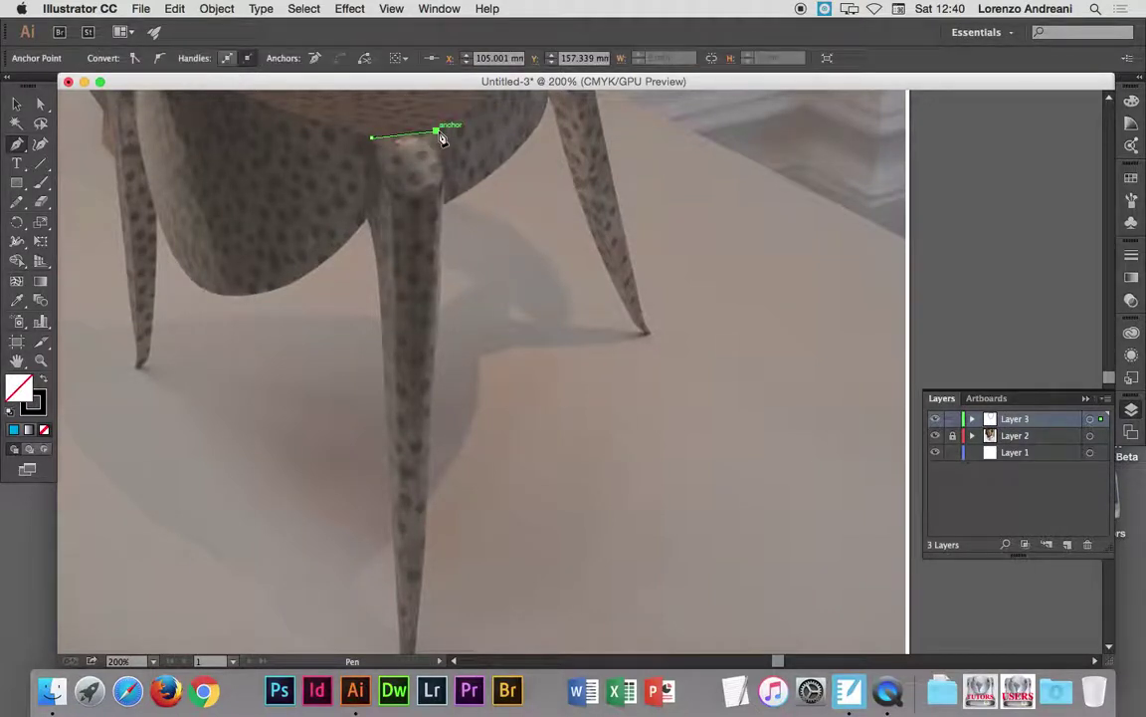
left_click_drag(441, 136, 449, 178)
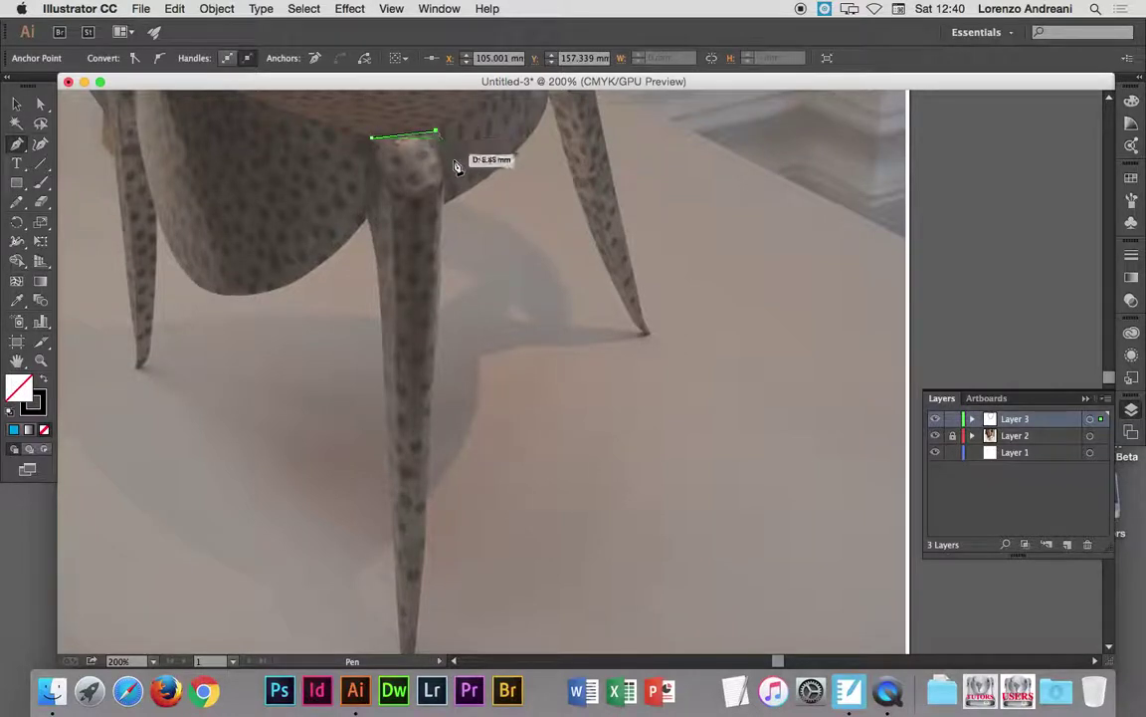
left_click(448, 175)
left_click_drag(449, 177, 436, 416)
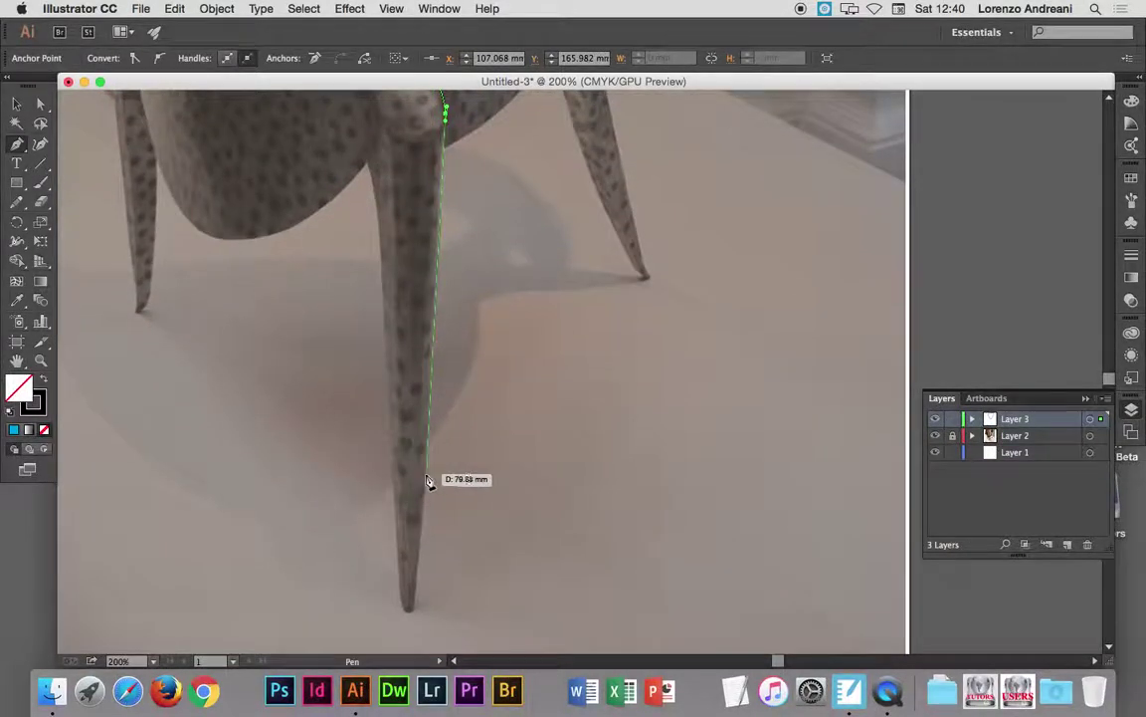
left_click_drag(436, 416, 416, 615)
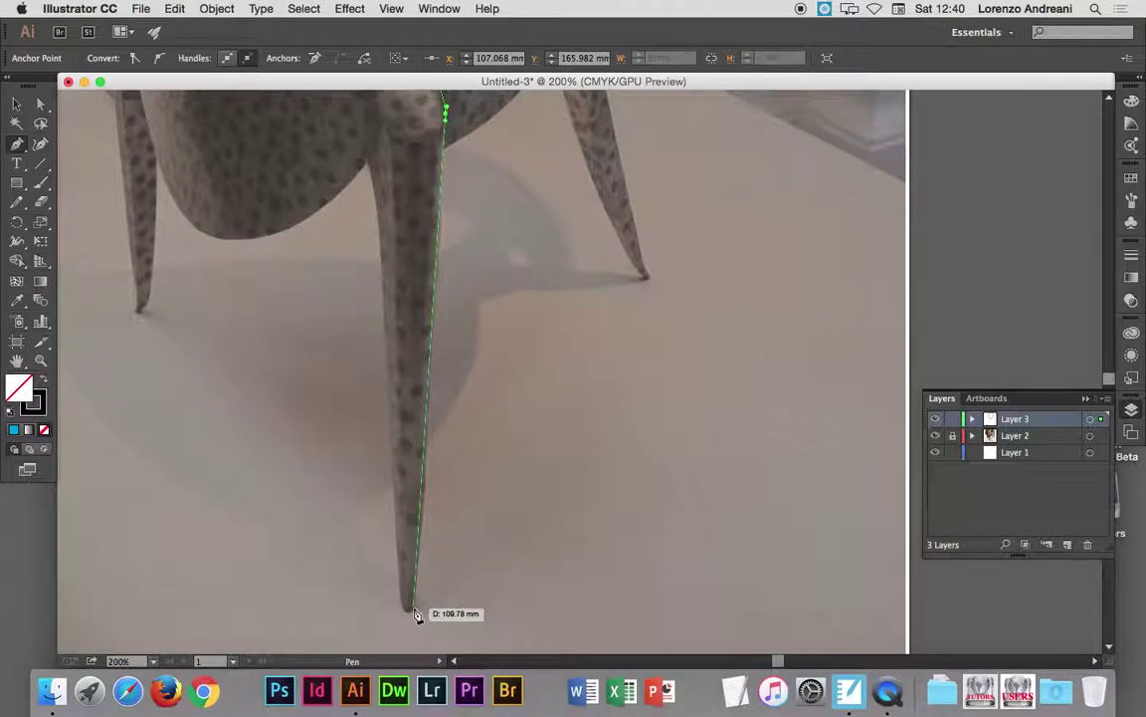
left_click(416, 614)
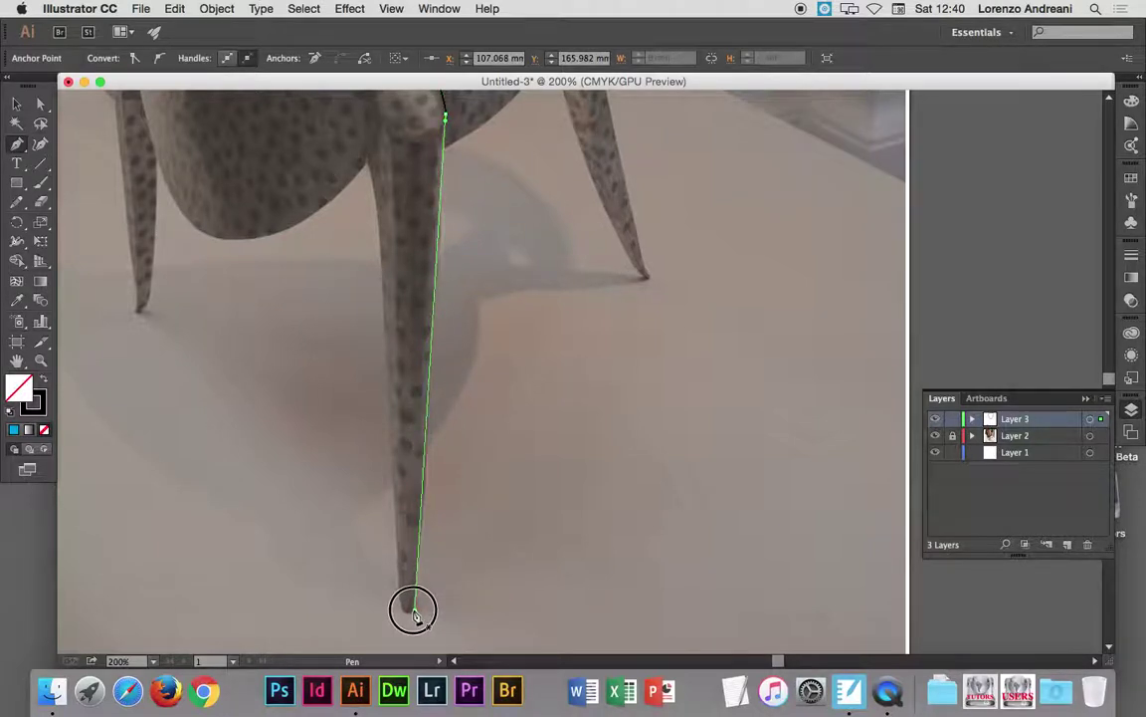
left_click_drag(416, 614, 413, 619)
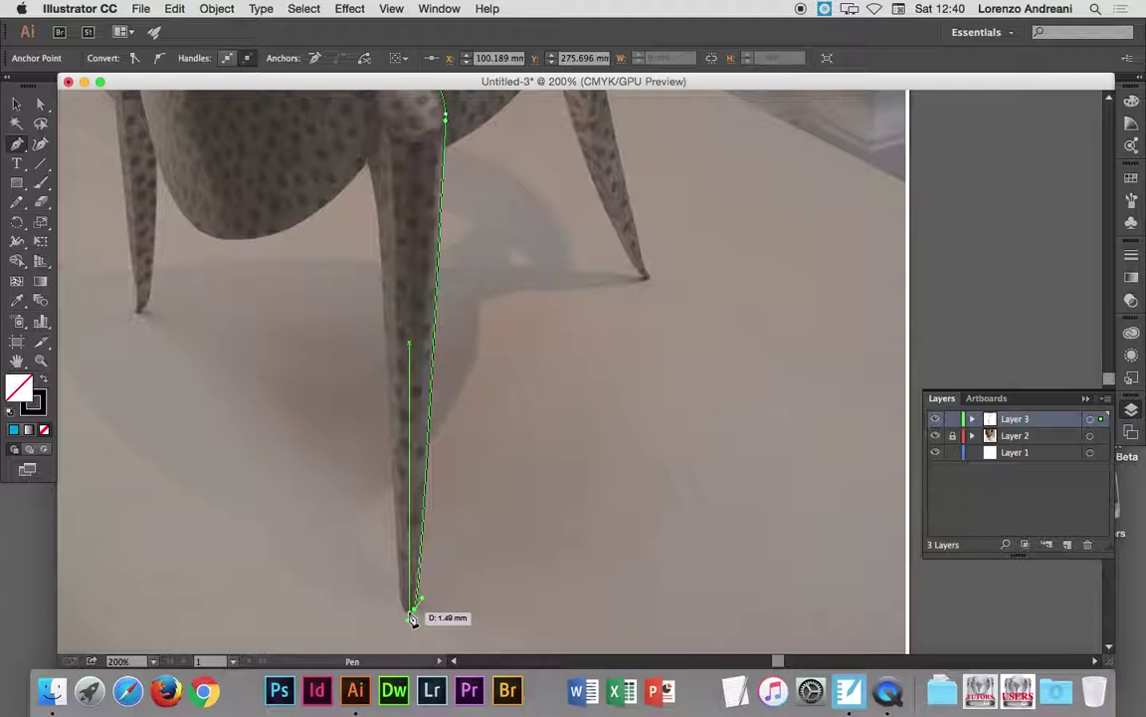
key("super+equal")
key("super+equal")
- Shorten the tip anchor's handle and add an anchor rounding onto the leg's left edge
left_click_drag(413, 619, 303, 548)
scroll(303, 548, "left", 5)
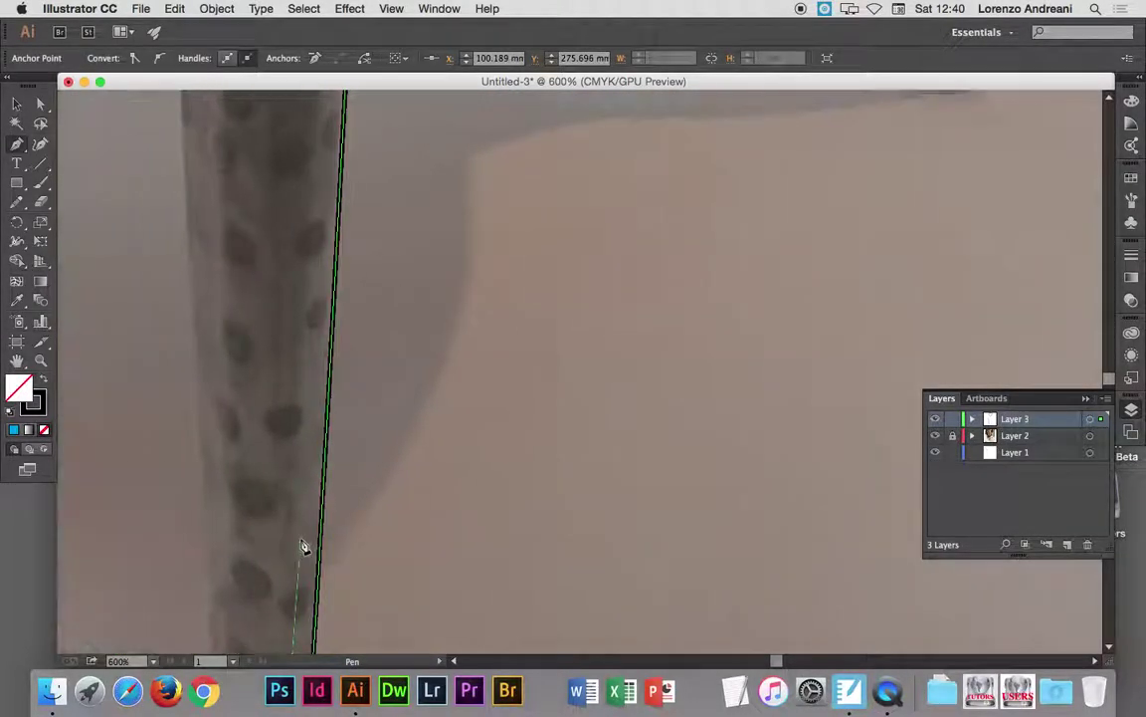
scroll(303, 547, "down", 2)
scroll(299, 527, "down", 3)
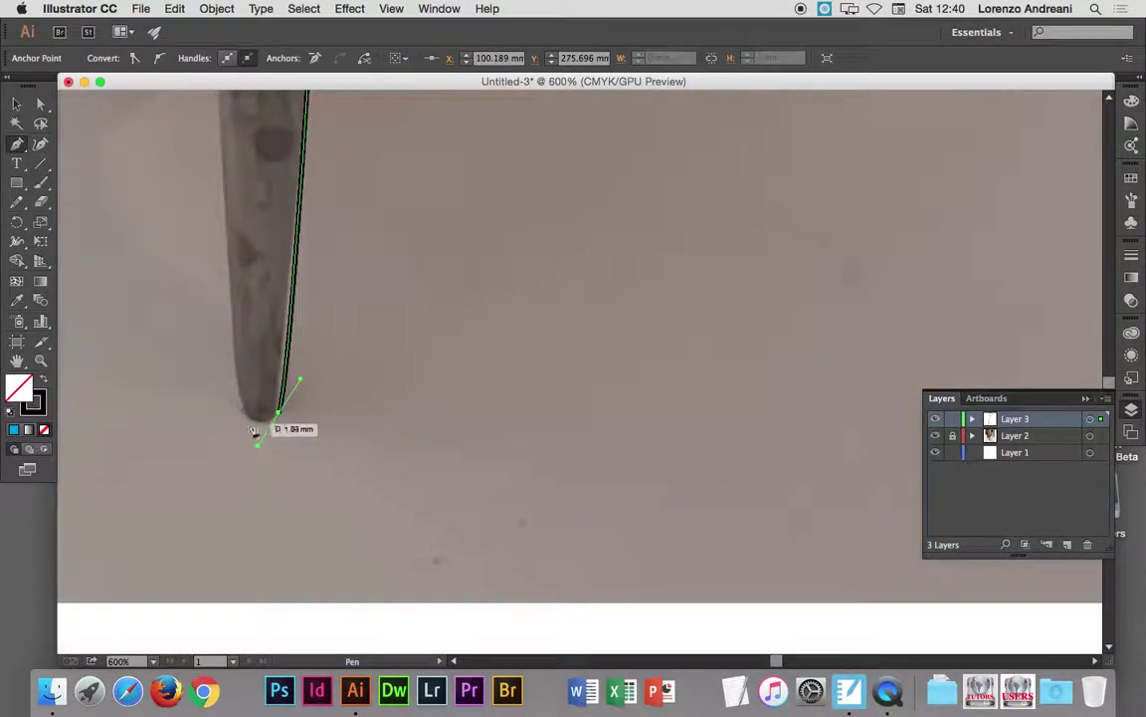
mouse_move(239, 418)
left_mouse_down()
mouse_move(236, 389)
mouse_move(210, 376)
mouse_move(235, 401)
left_mouse_up()
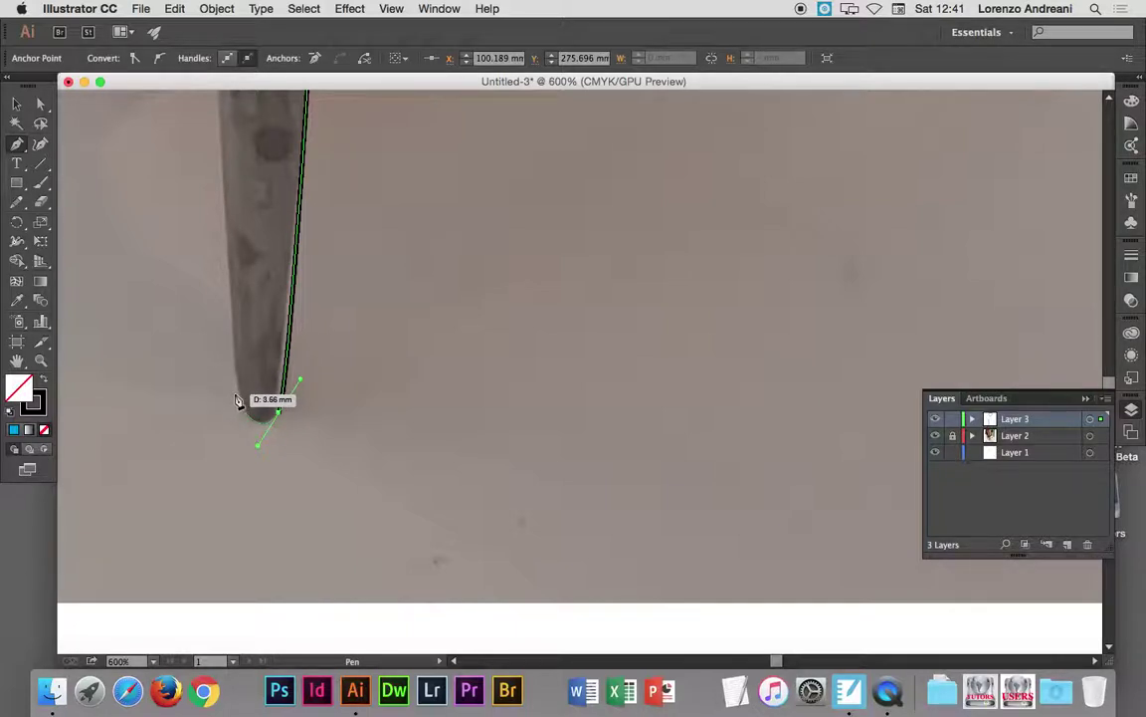
mouse_move(237, 400)
left_mouse_down()
mouse_move(270, 419)
mouse_move(250, 424)
mouse_move(236, 400)
mouse_move(257, 450)
mouse_move(239, 402)
left_mouse_up()
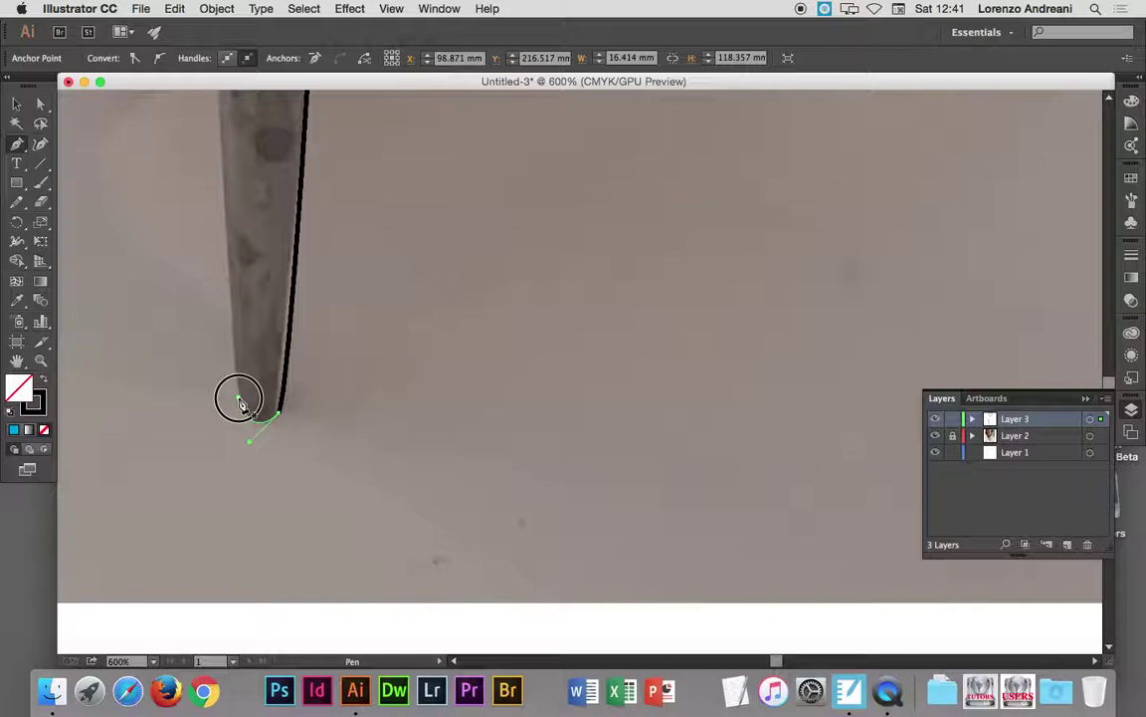
left_click(240, 401)
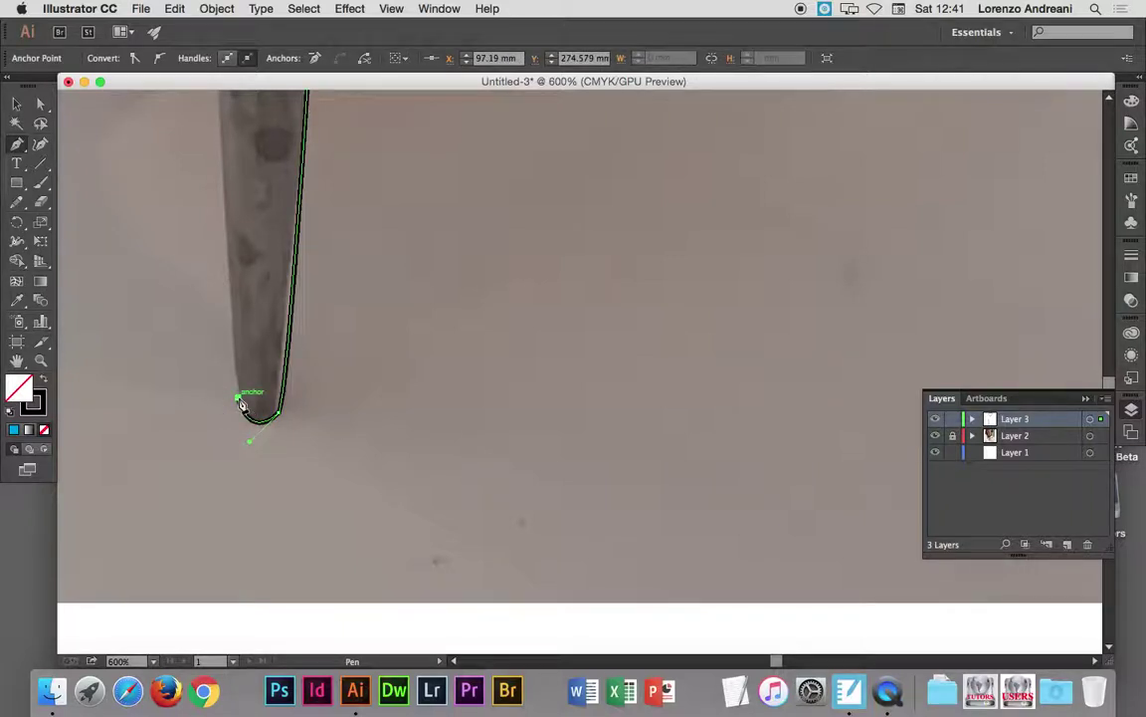
scroll(240, 403, "up", 3)
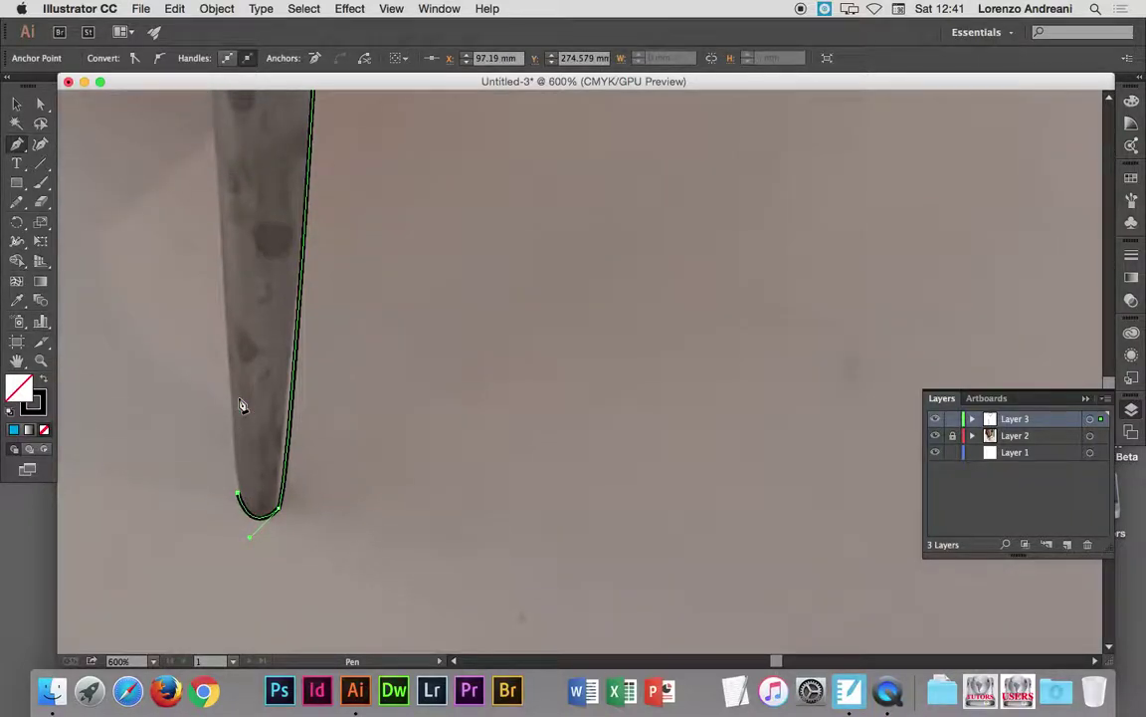
key("super+minus")
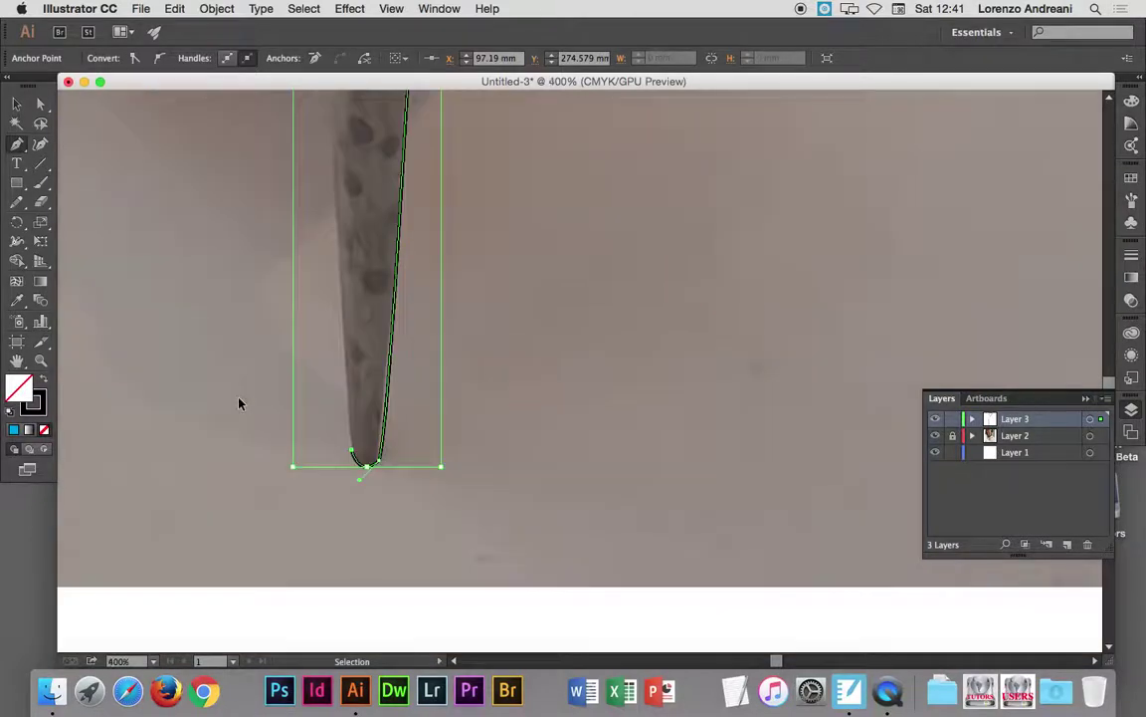
- Place anchors up the leg's left edge and close the path at its starting anchor
key("super+minus")
key("super+minus")
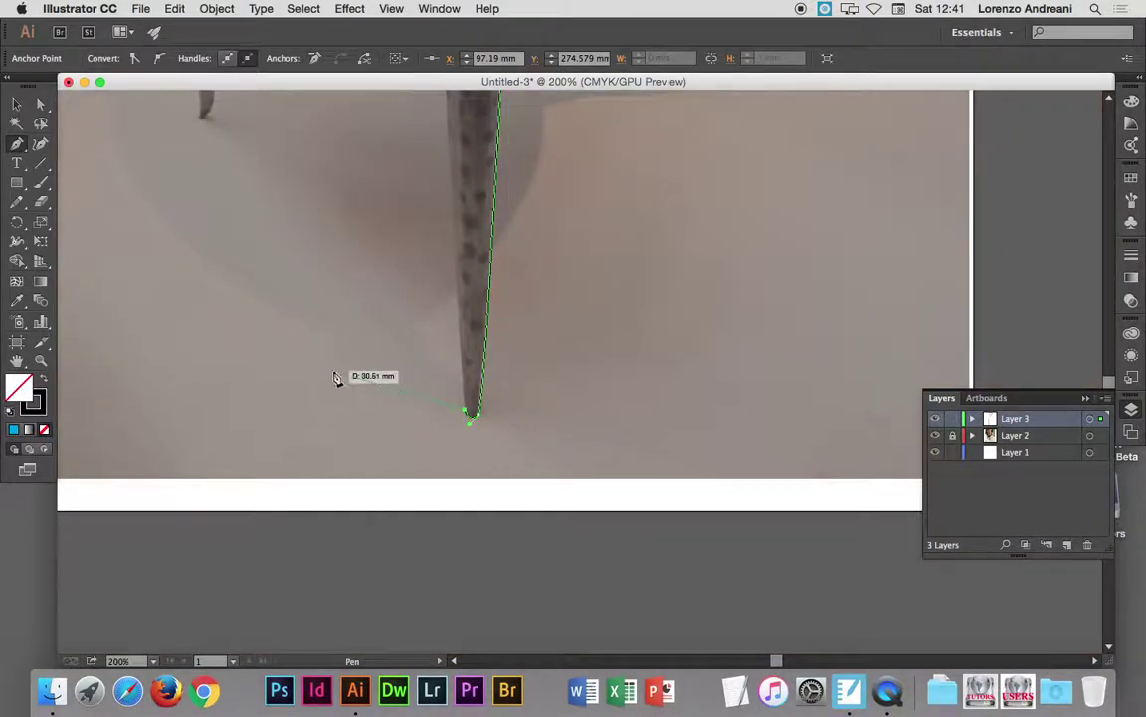
scroll(334, 378, "up", 3)
scroll(336, 379, "up", 2)
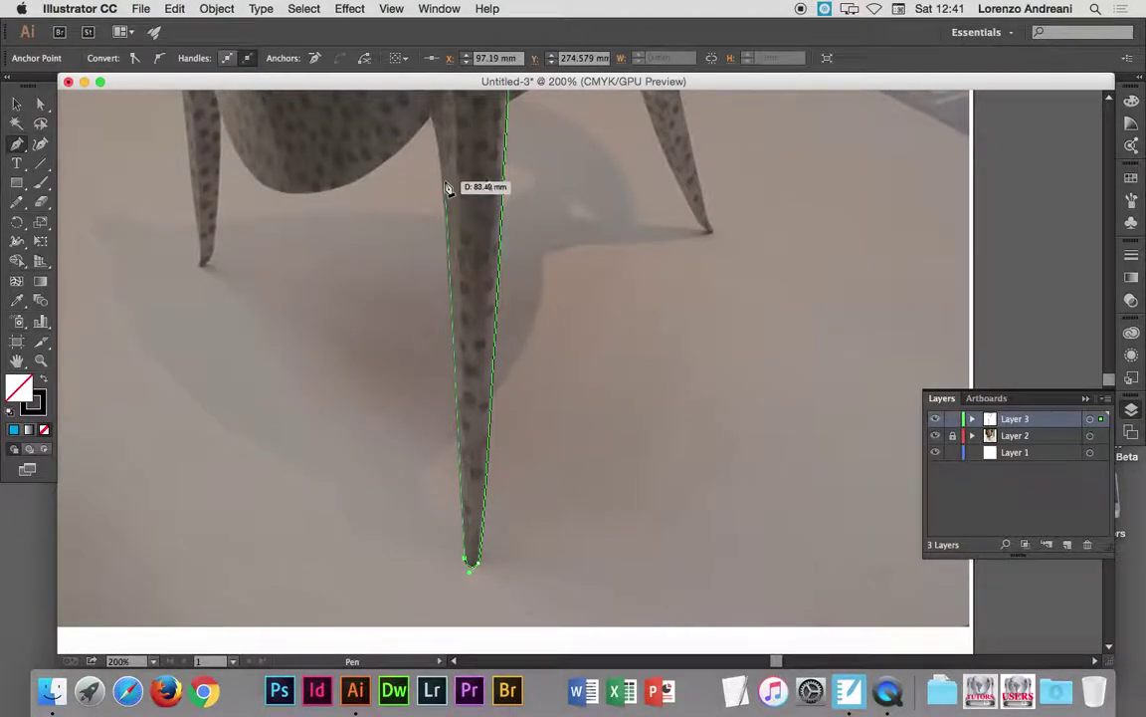
left_click(444, 182)
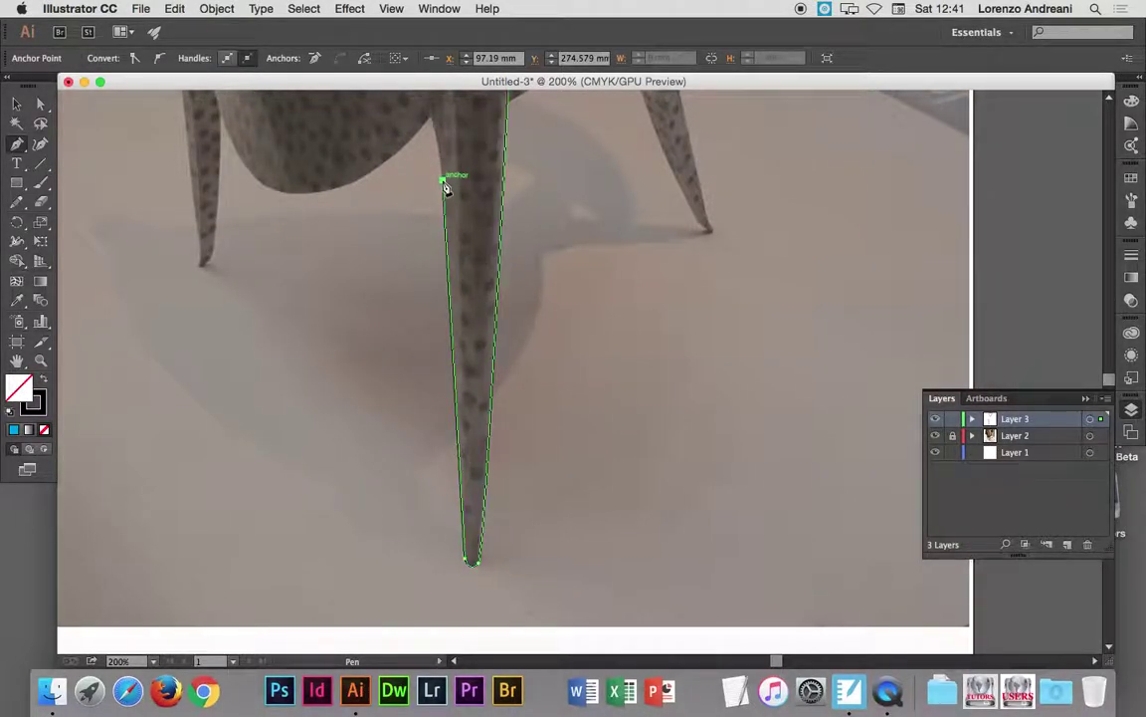
scroll(446, 187, "up", 1)
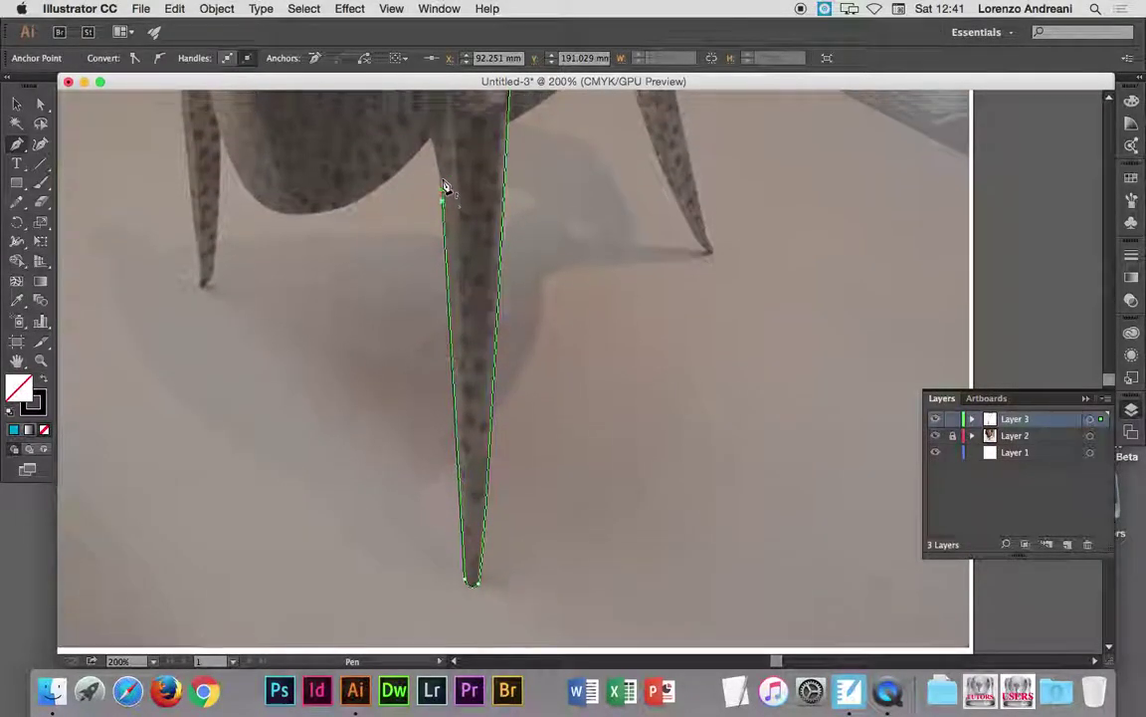
left_click(425, 133)
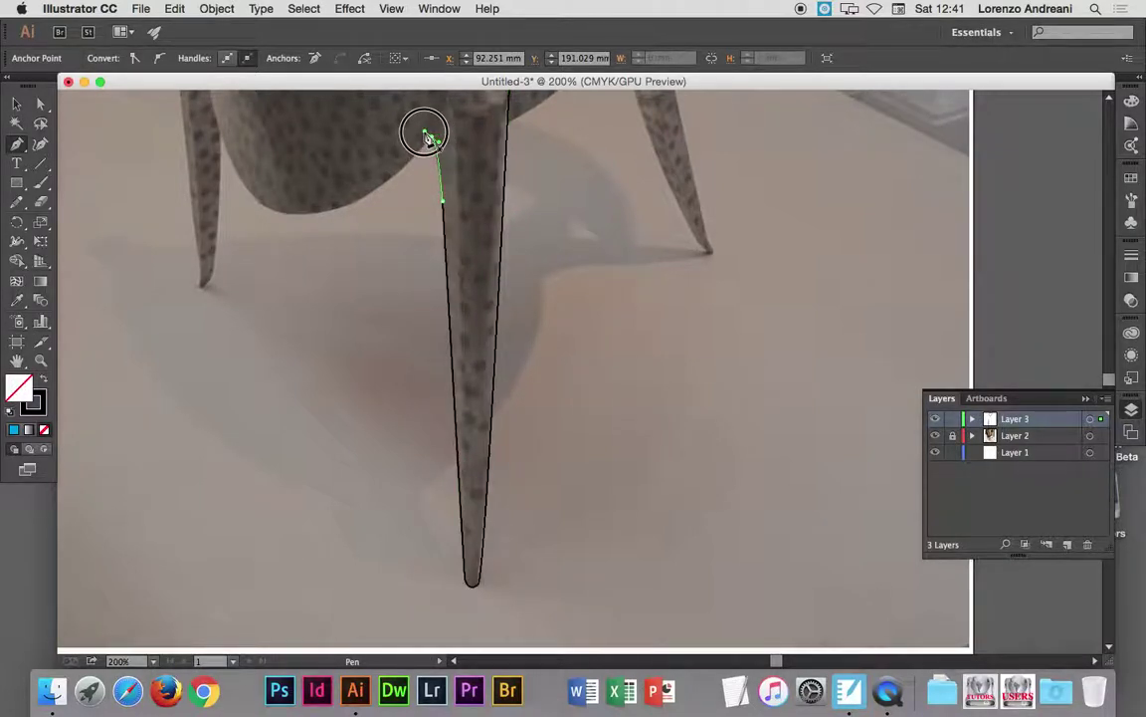
scroll(428, 144, "up", 2)
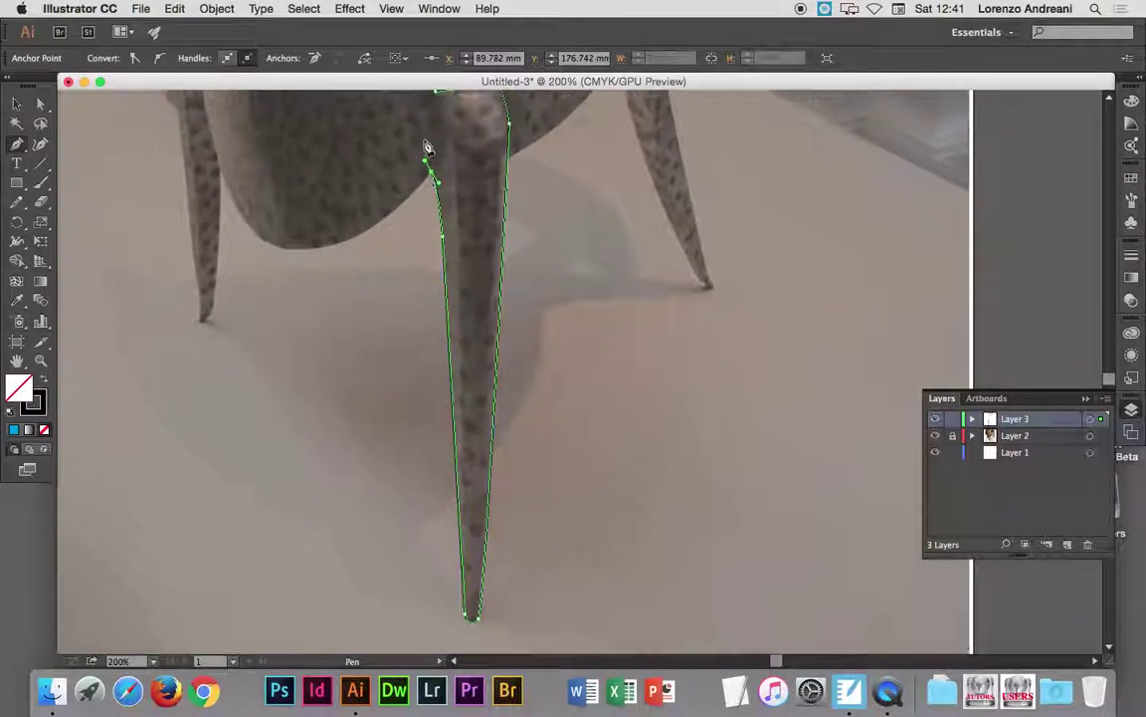
scroll(425, 147, "up", 1)
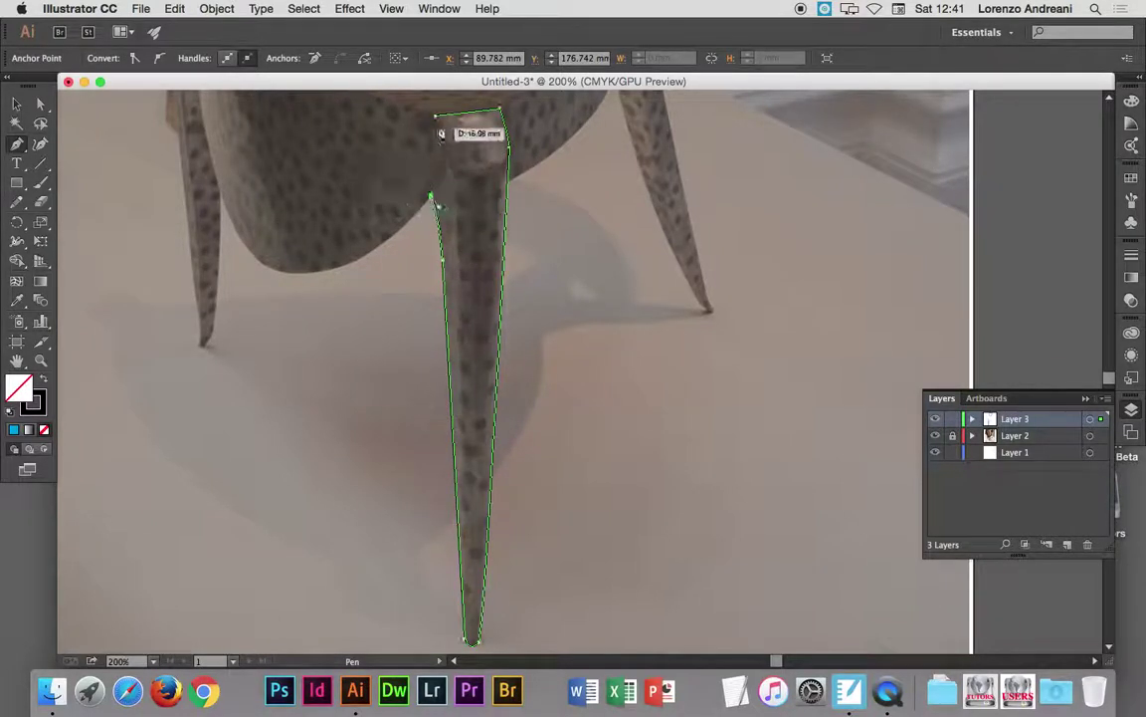
left_click(434, 147)
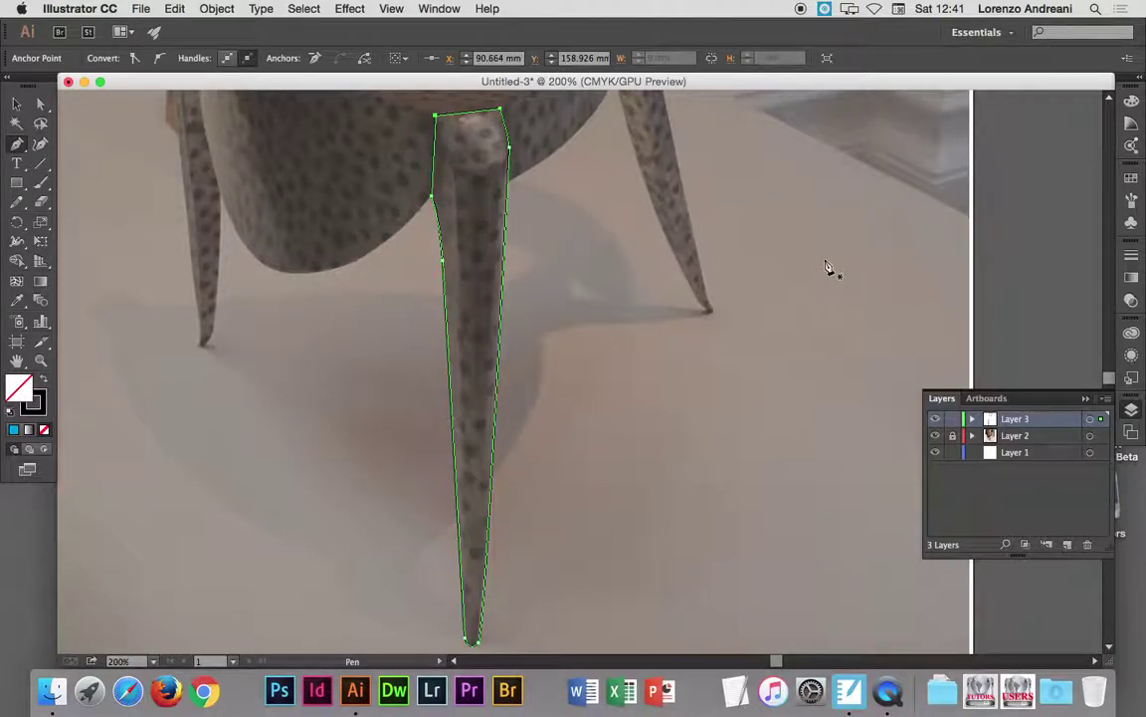
key("ctrl+minus")
key("ctrl+minus")
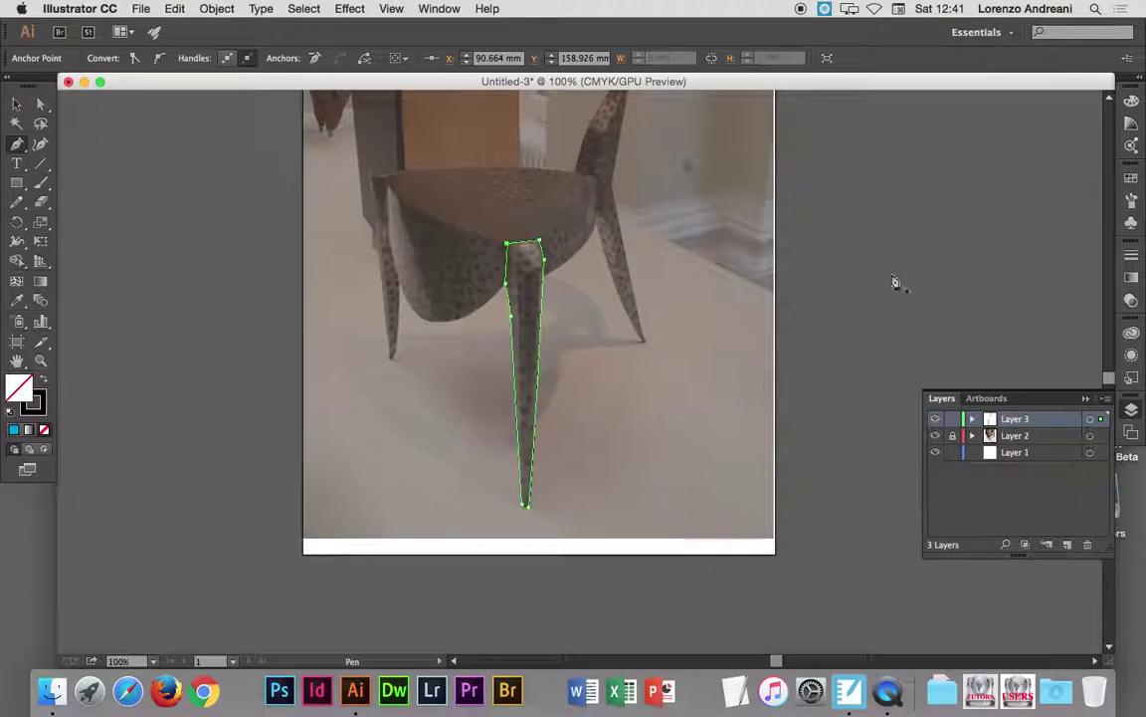
- Fill the traced front leg with yellow from the Fill swatches
scroll(895, 282, "up", 1)
scroll(876, 292, "up", 3)
left_click(18, 106)
left_click(214, 287)
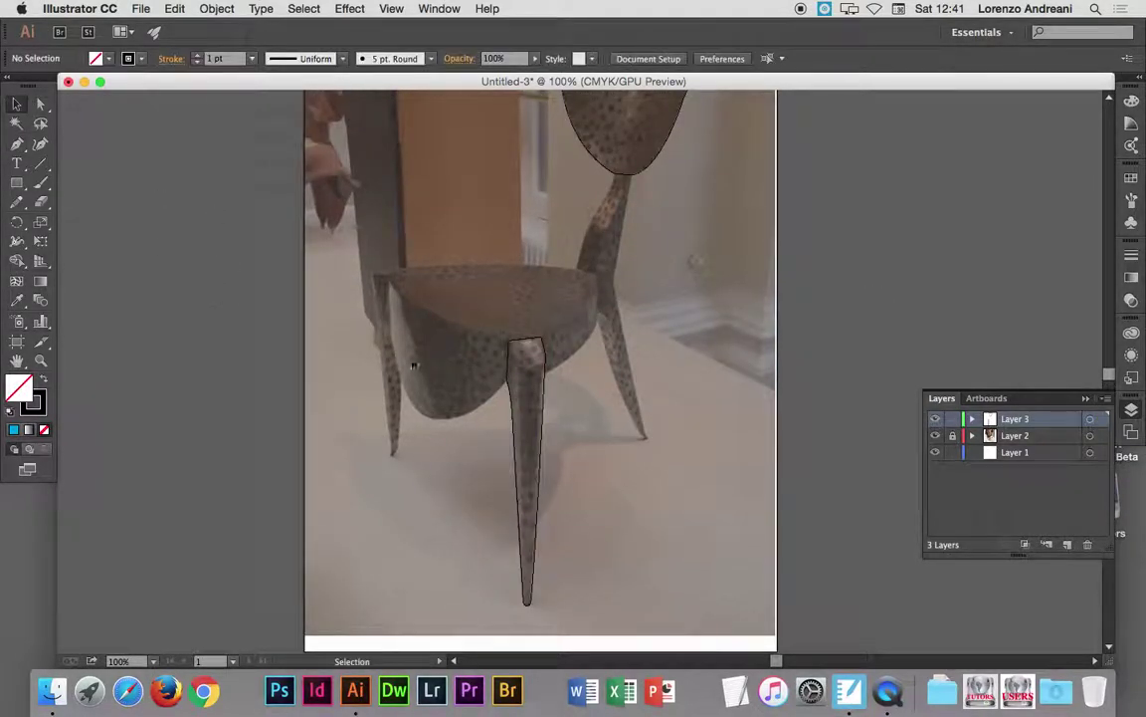
left_click(545, 392)
left_click(111, 59)
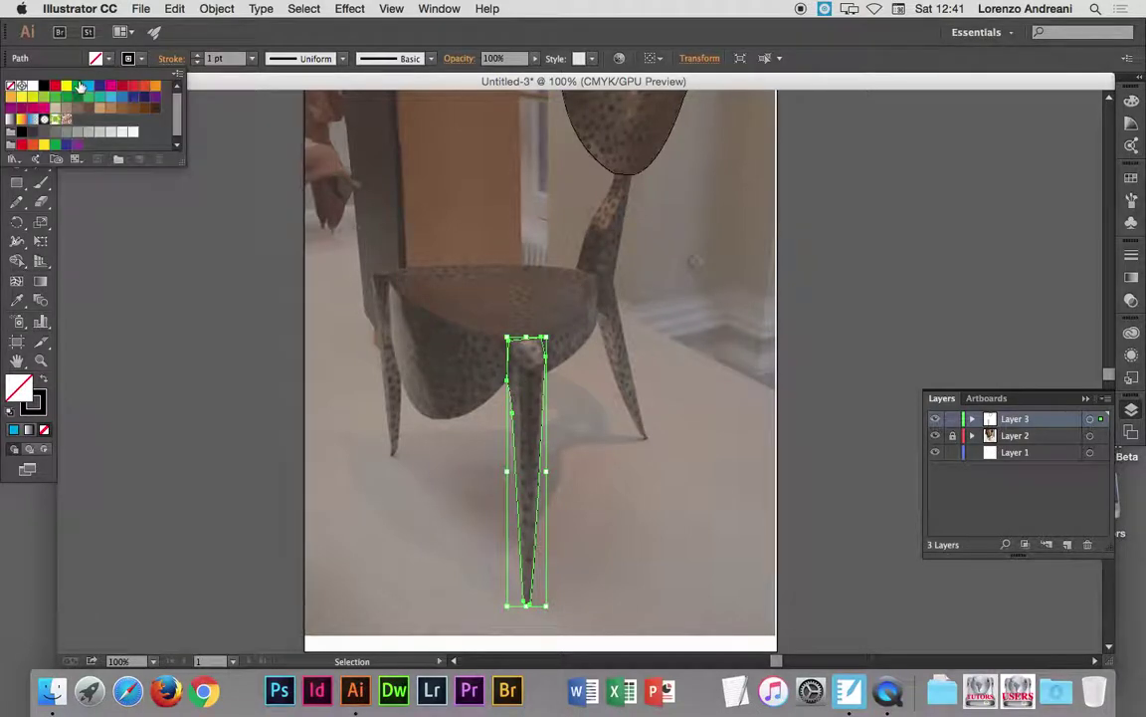
left_click(66, 87)
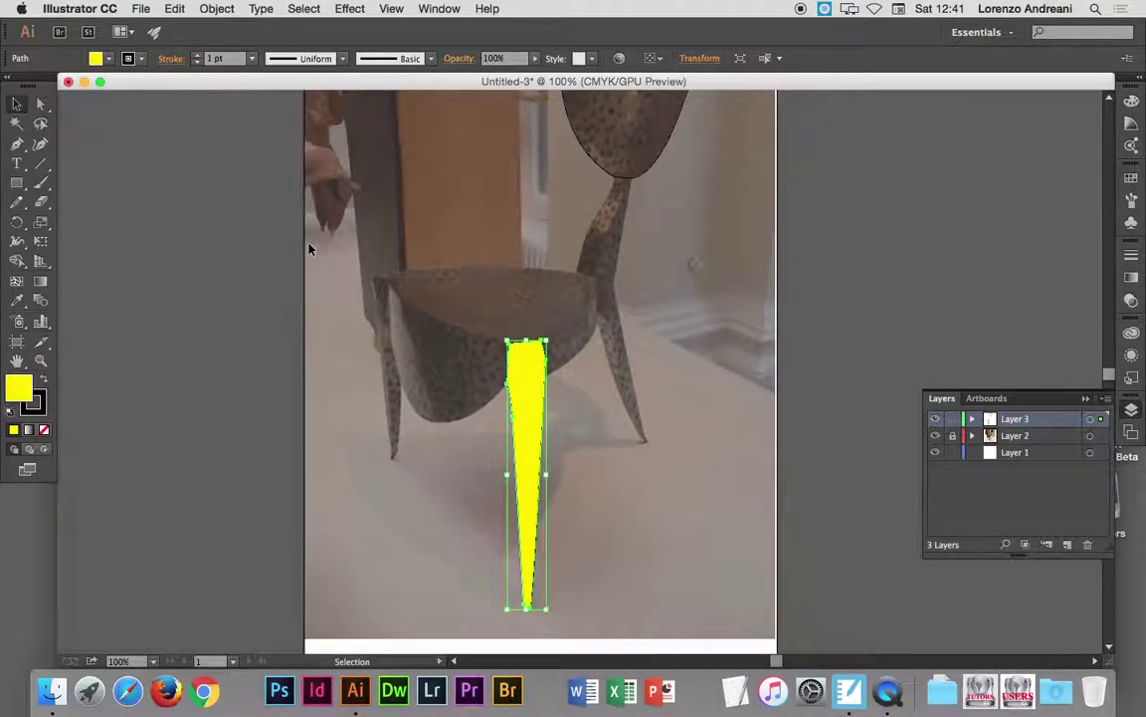
- Fill the chair's backrest shape with green and reselect it
scroll(619, 174, "up", 3)
left_click(619, 174)
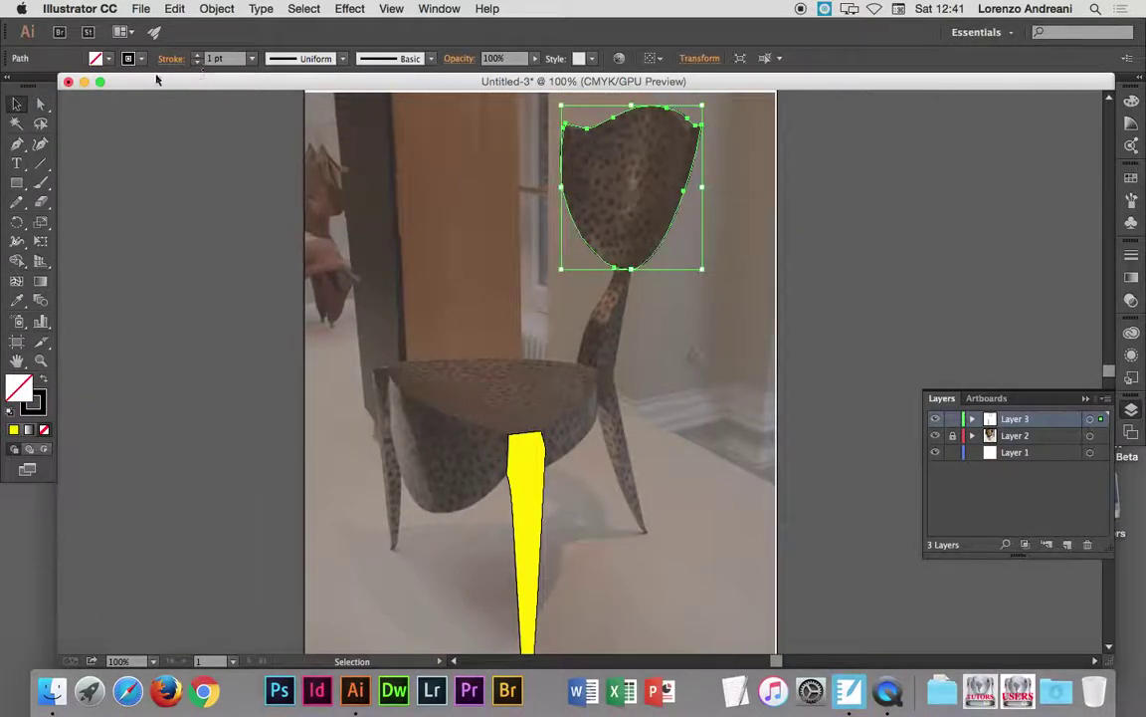
left_click(109, 60)
left_click(77, 87)
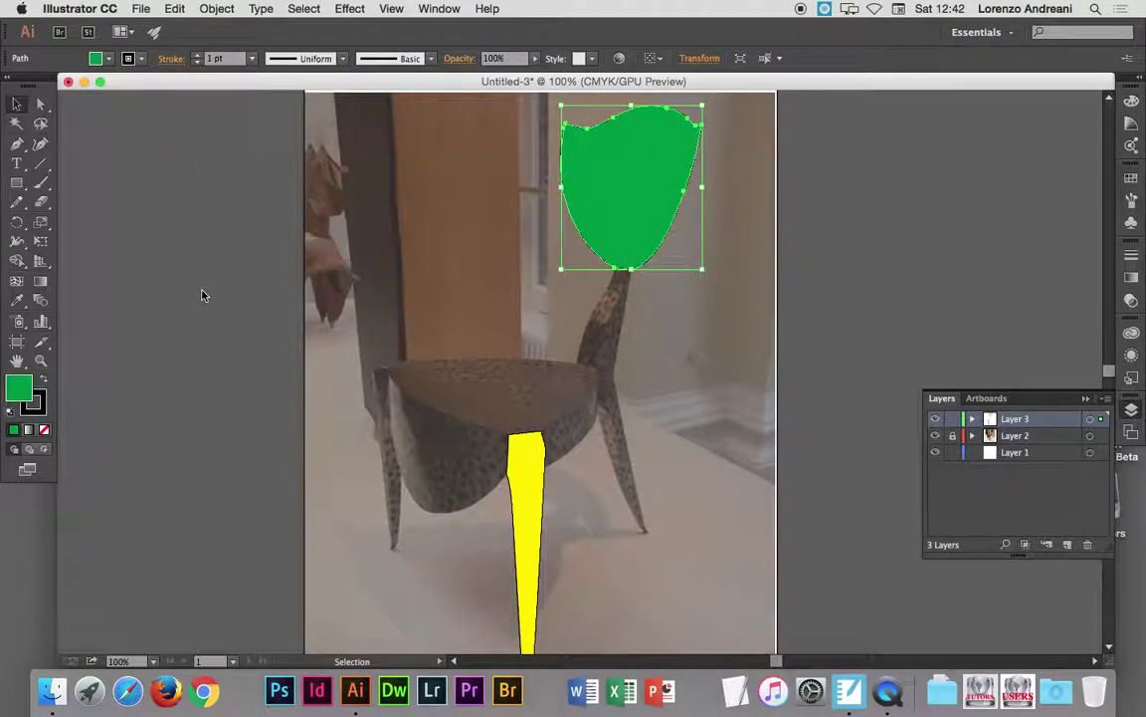
left_click(224, 307)
scroll(225, 308, "down", 1)
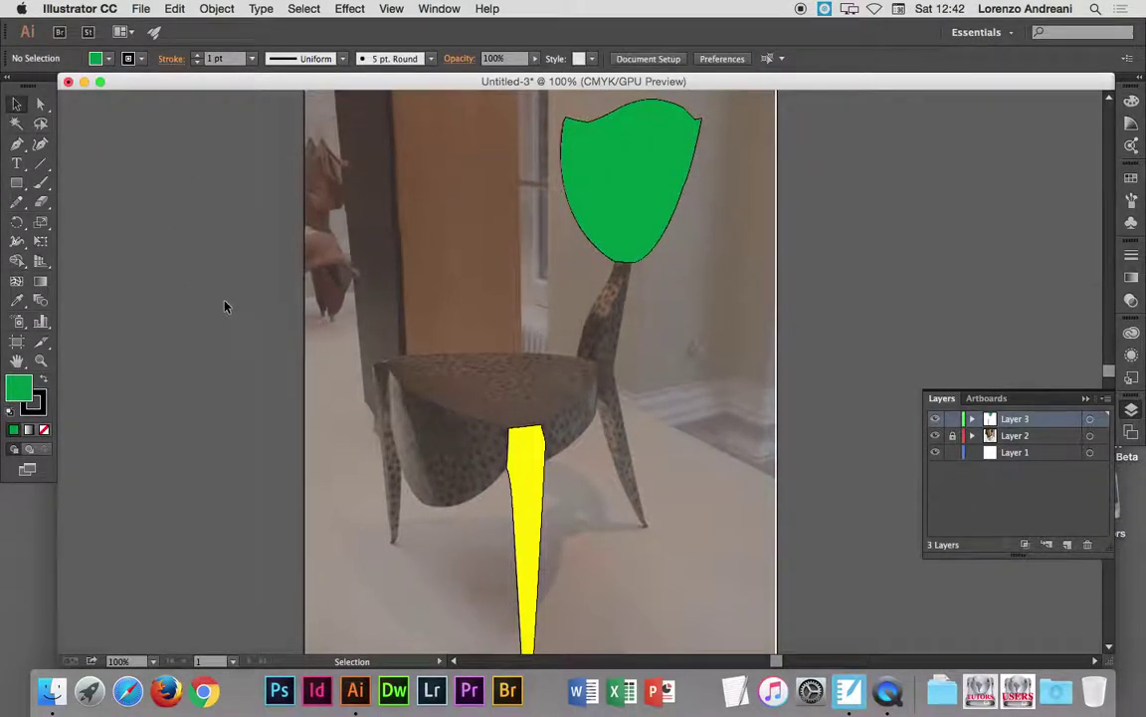
scroll(225, 307, "down", 2)
scroll(225, 308, "down", 2)
scroll(224, 308, "up", 1)
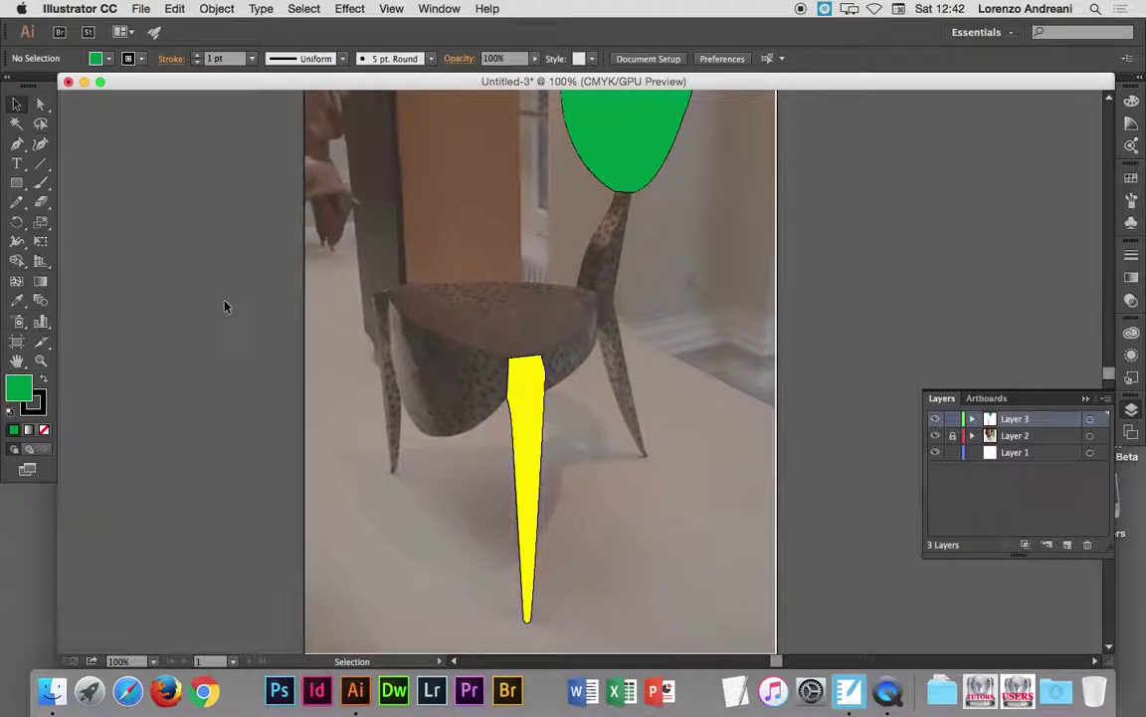
scroll(224, 308, "up", 2)
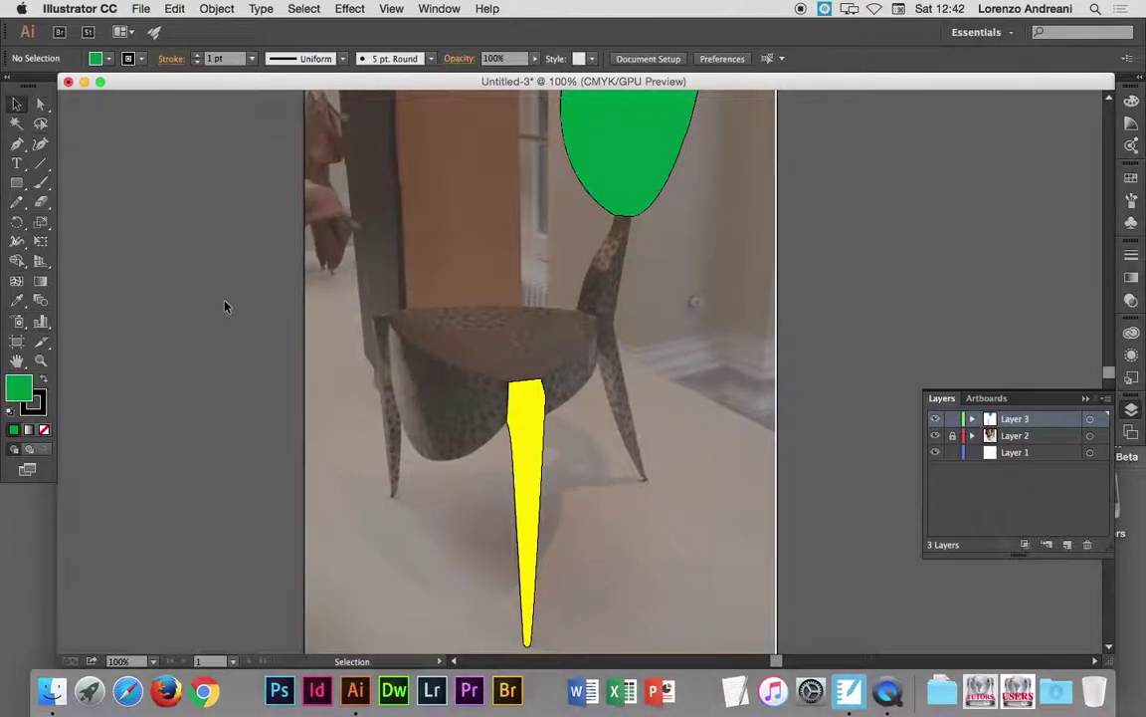
left_click(603, 211)
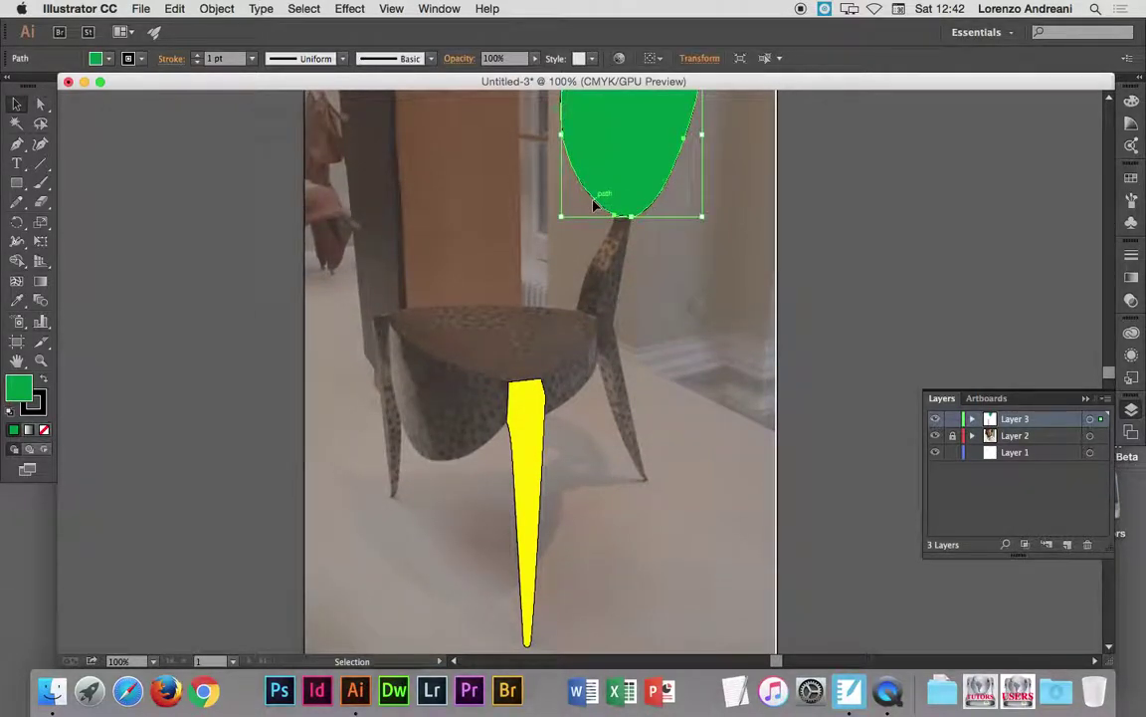
scroll(589, 206, "up", 3)
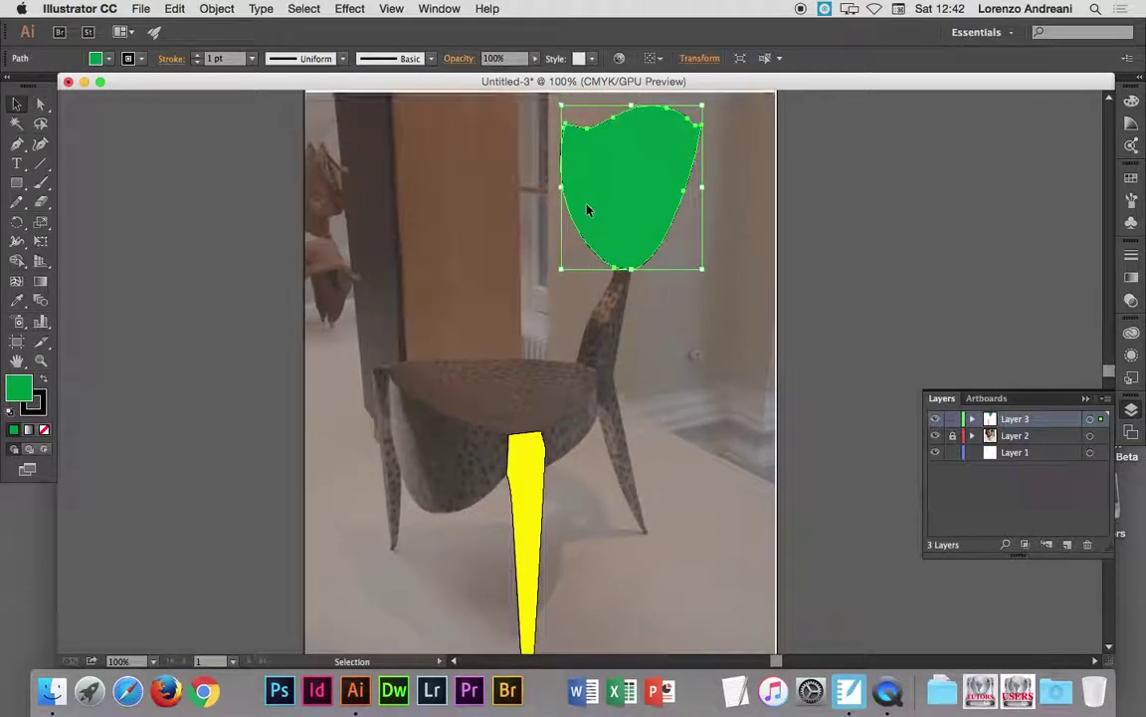
- Give the green backrest a black stroke from the control-bar Stroke swatches
left_click(143, 60)
left_click(10, 88)
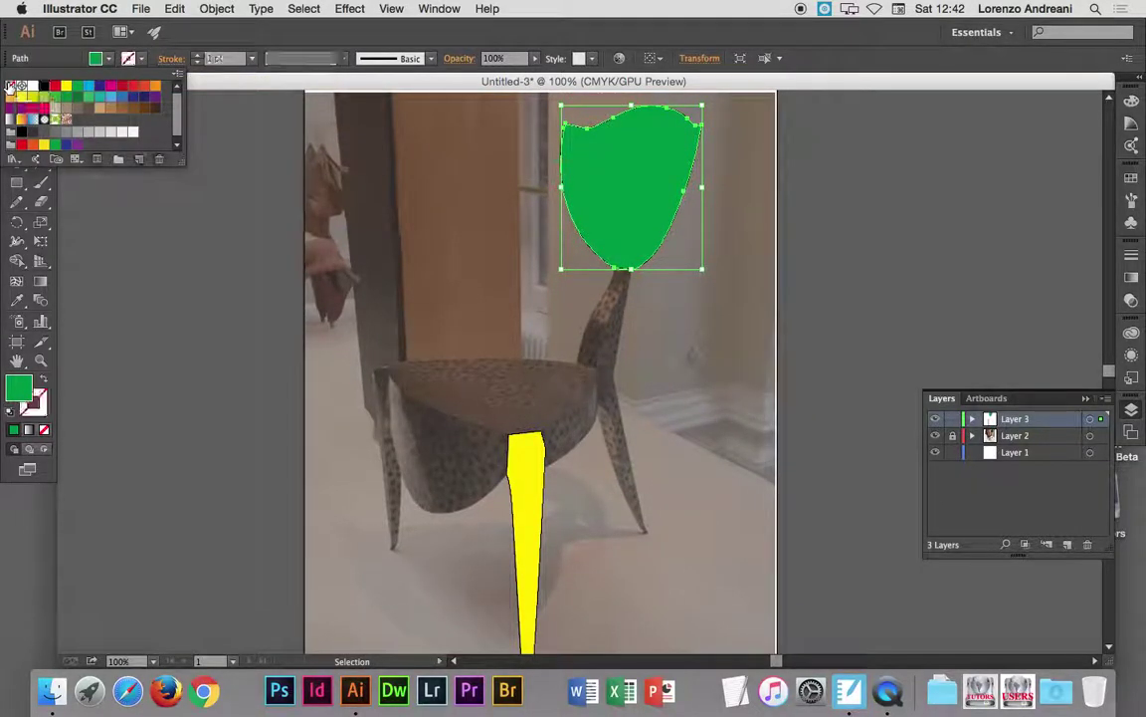
left_click(122, 205)
left_click(153, 225)
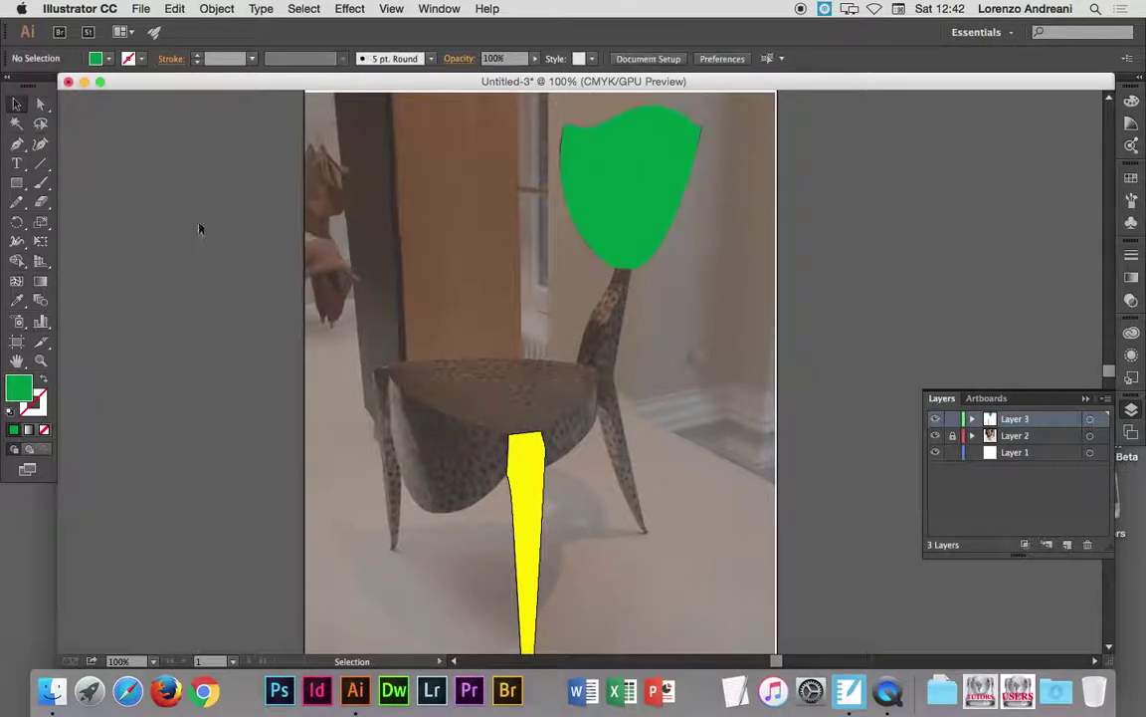
left_click(108, 58)
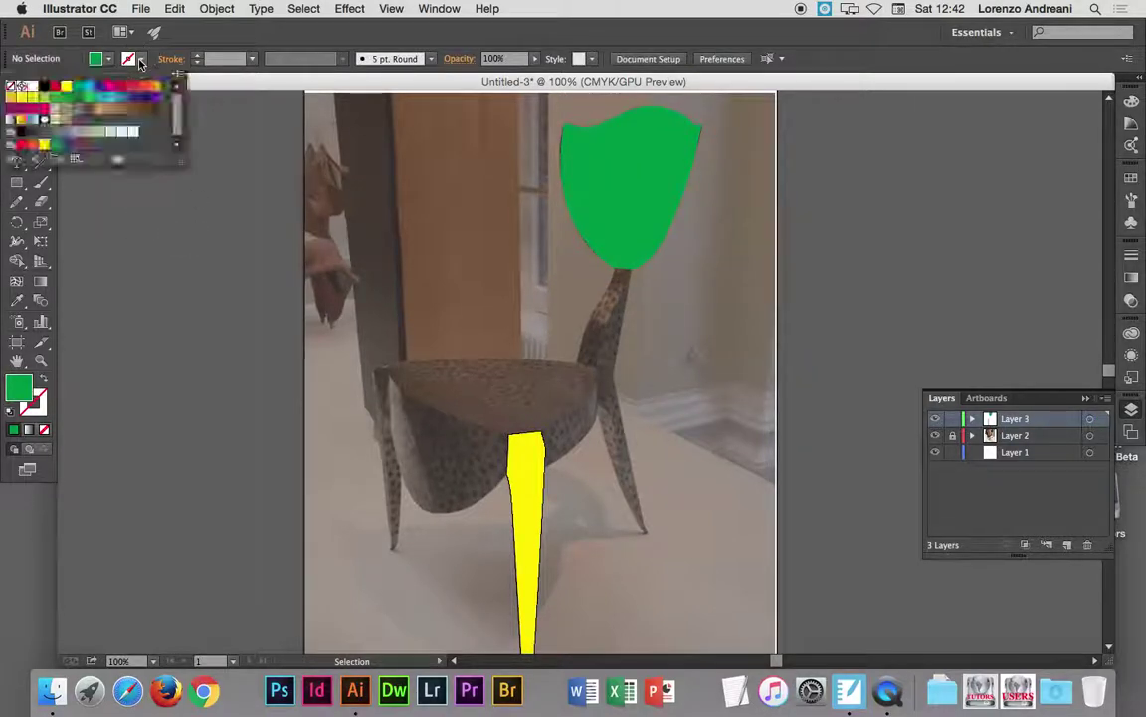
left_click(45, 89)
left_click(198, 62)
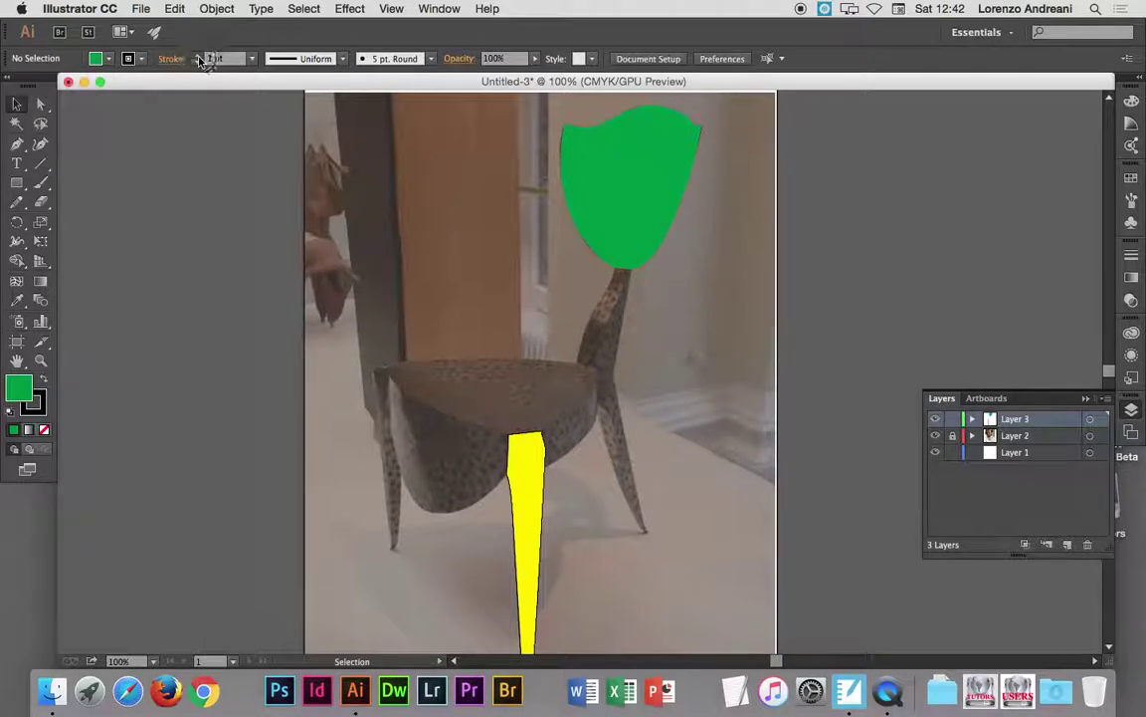
left_click(588, 243)
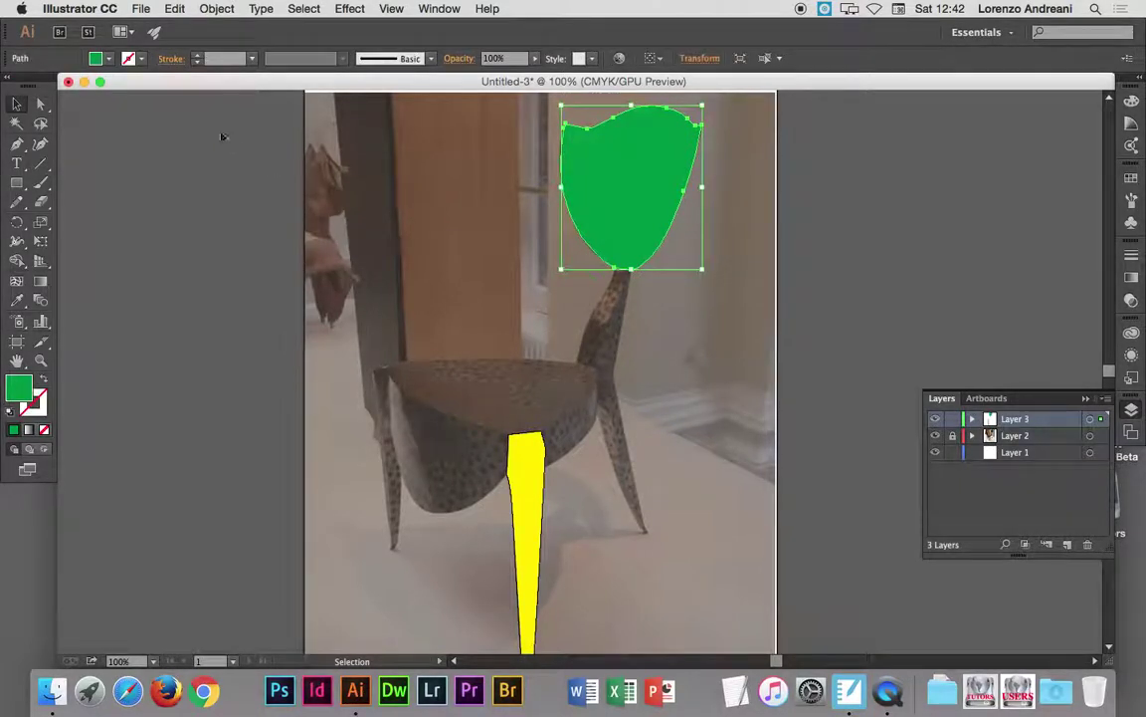
left_click(142, 60)
left_click(44, 89)
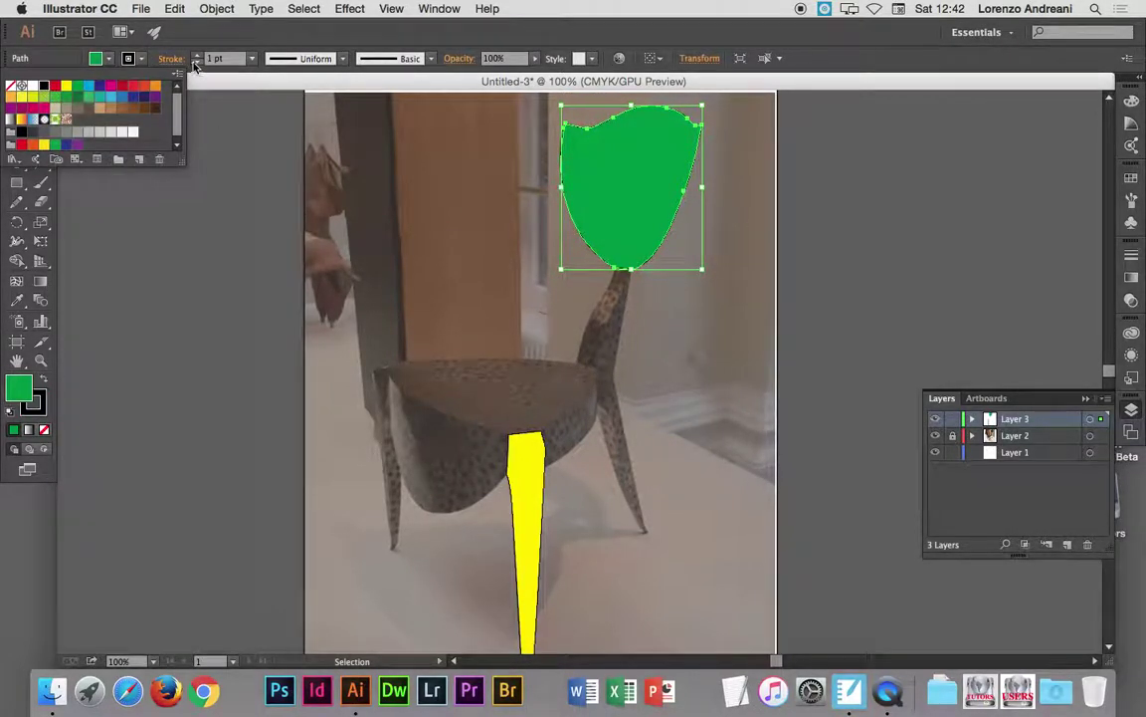
left_click(198, 62)
- Raise the backrest's stroke weight to 9 pt and reselect the shape
left_click(197, 54)
left_click(197, 55)
left_click(197, 54)
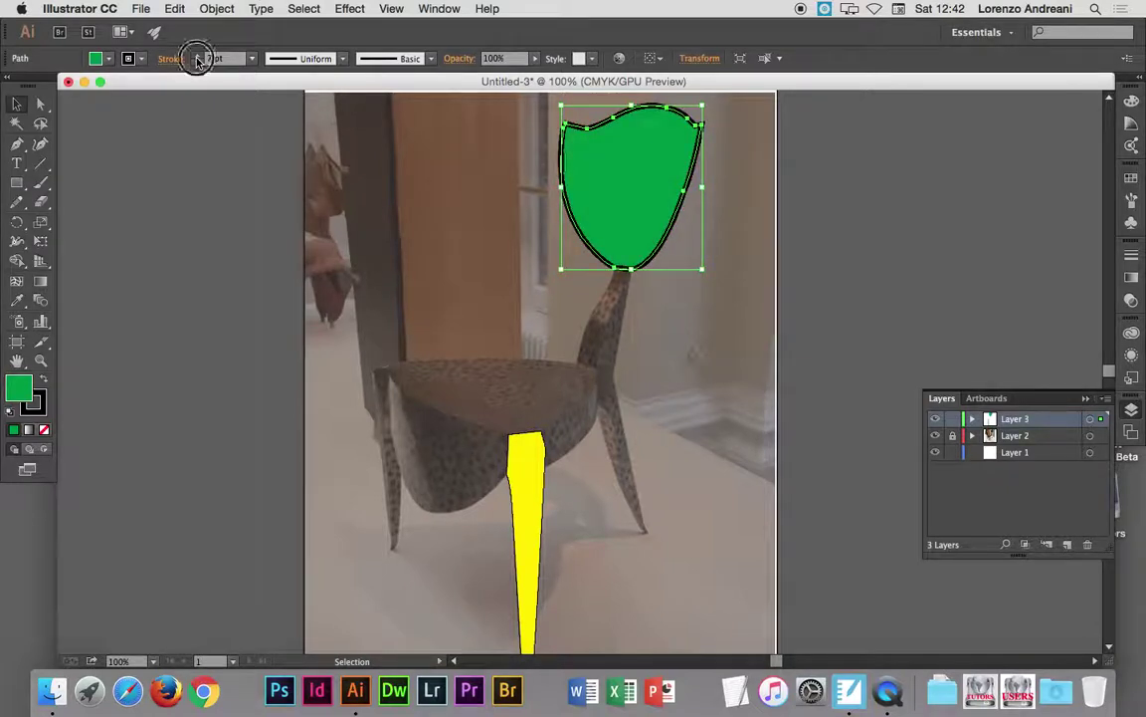
left_click(197, 54)
left_click(224, 185)
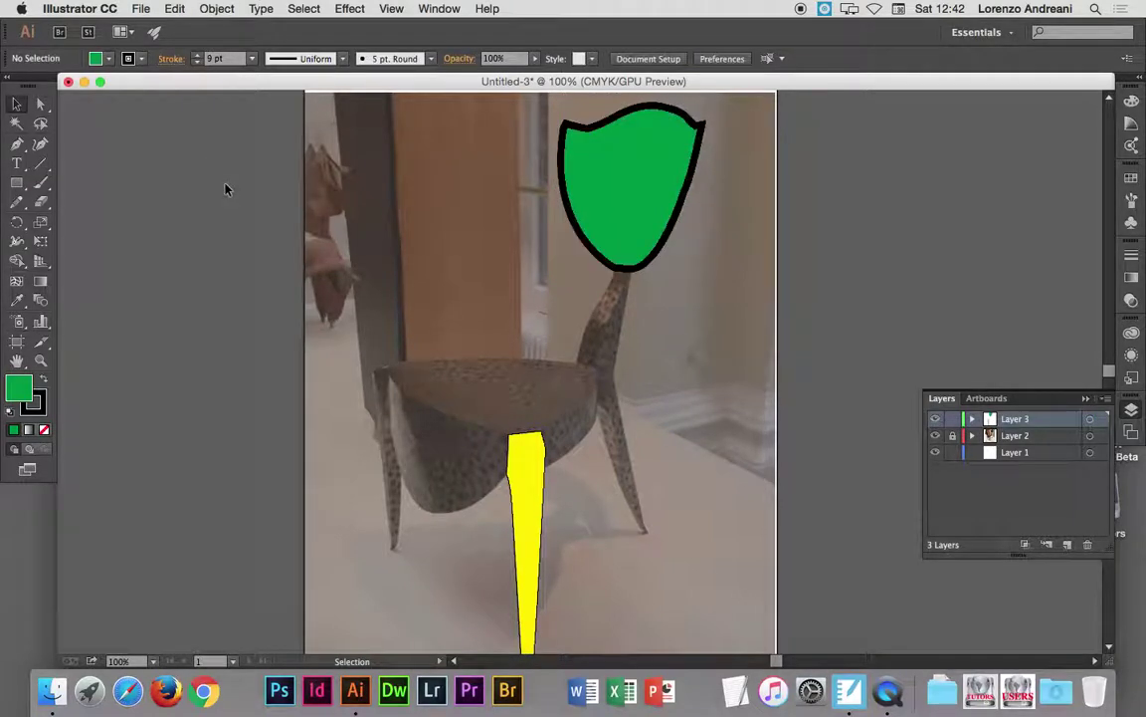
left_click(597, 129)
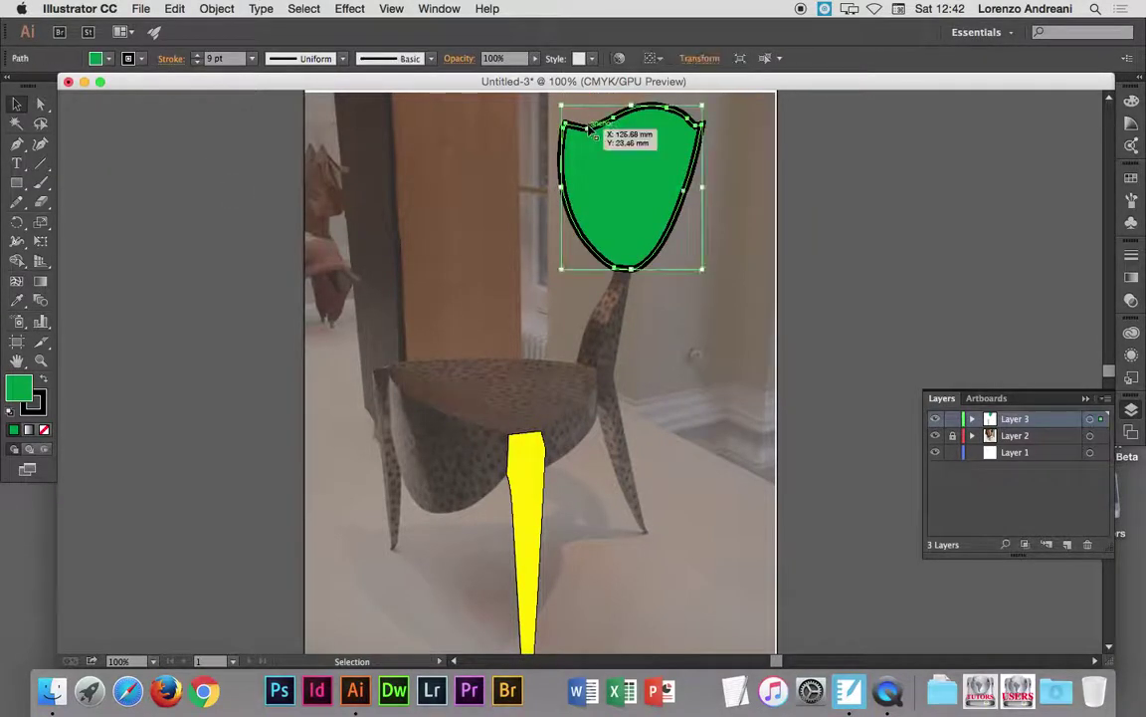
- Try variable and tapered width profiles on the stroke, settling on the rounded profile
left_click(344, 59)
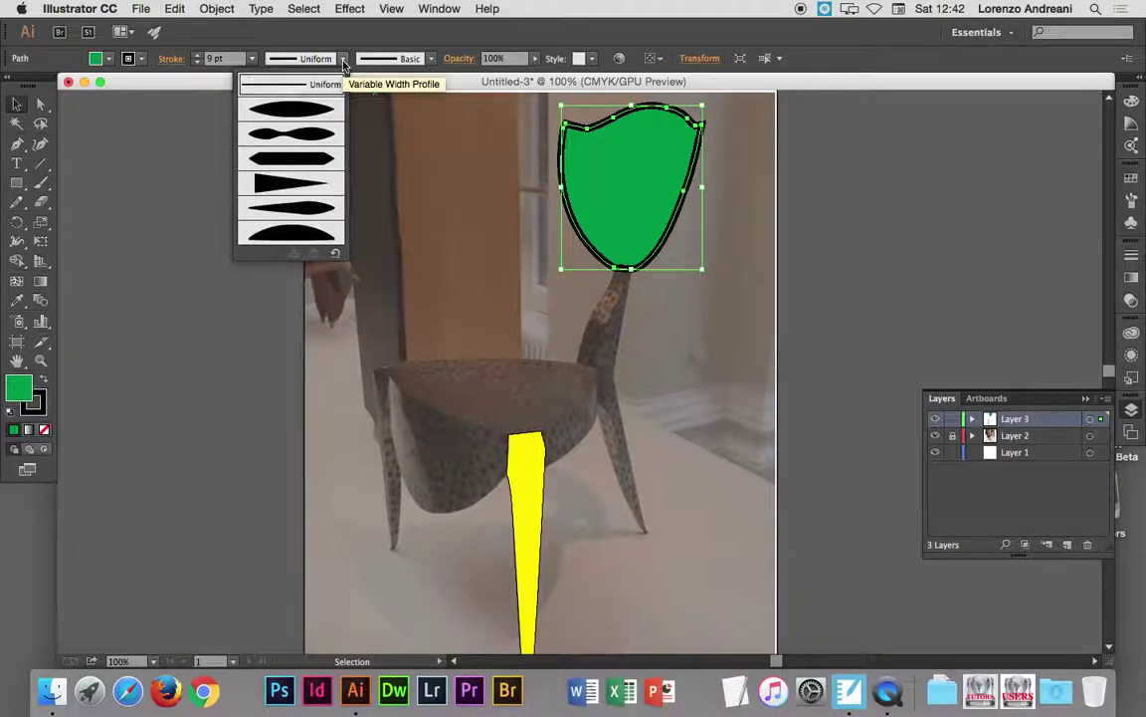
left_click(298, 110)
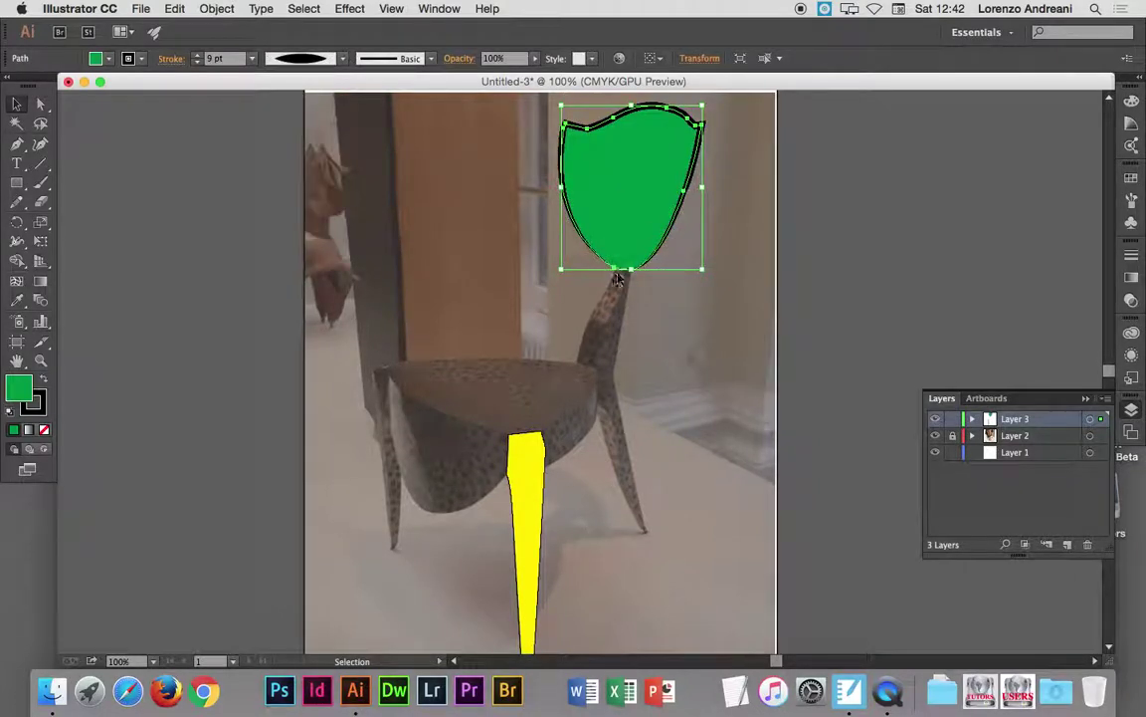
left_click(299, 59)
left_click(281, 161)
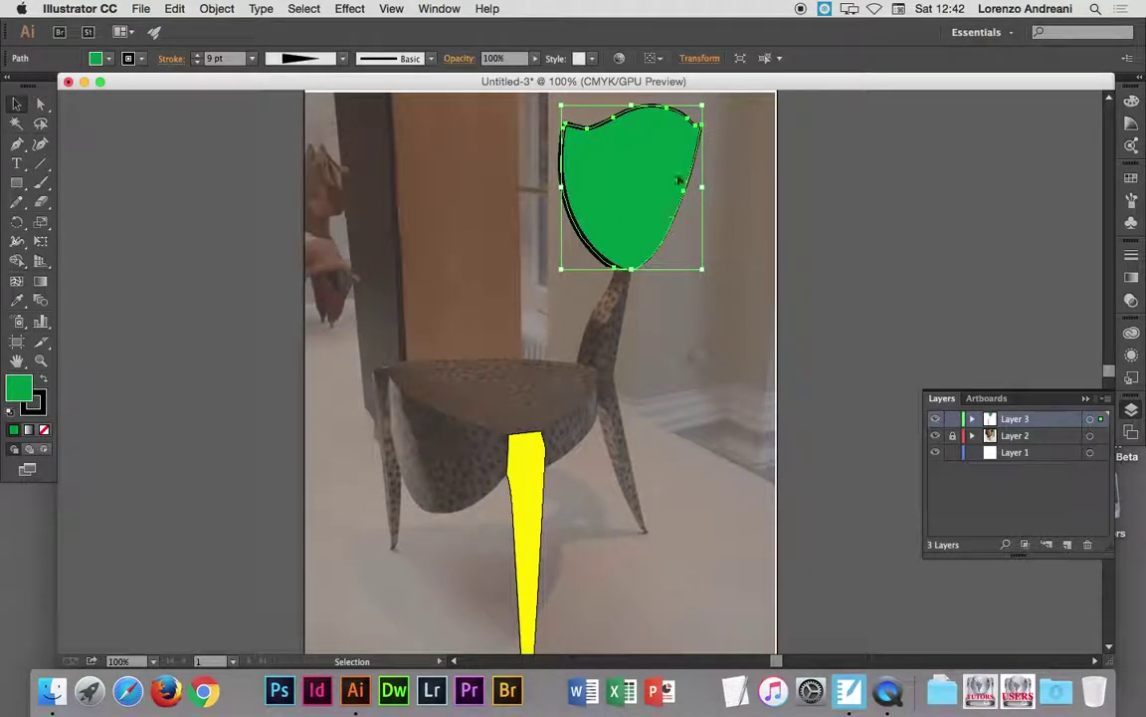
left_click(298, 59)
left_click(273, 187)
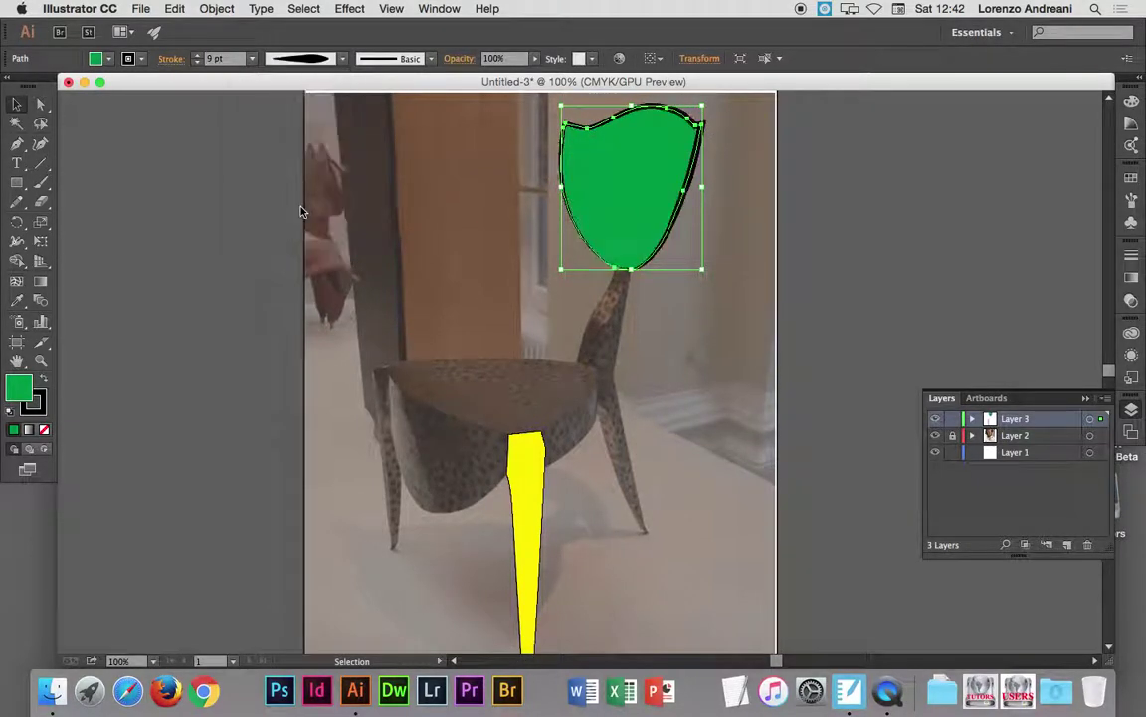
left_click(760, 259)
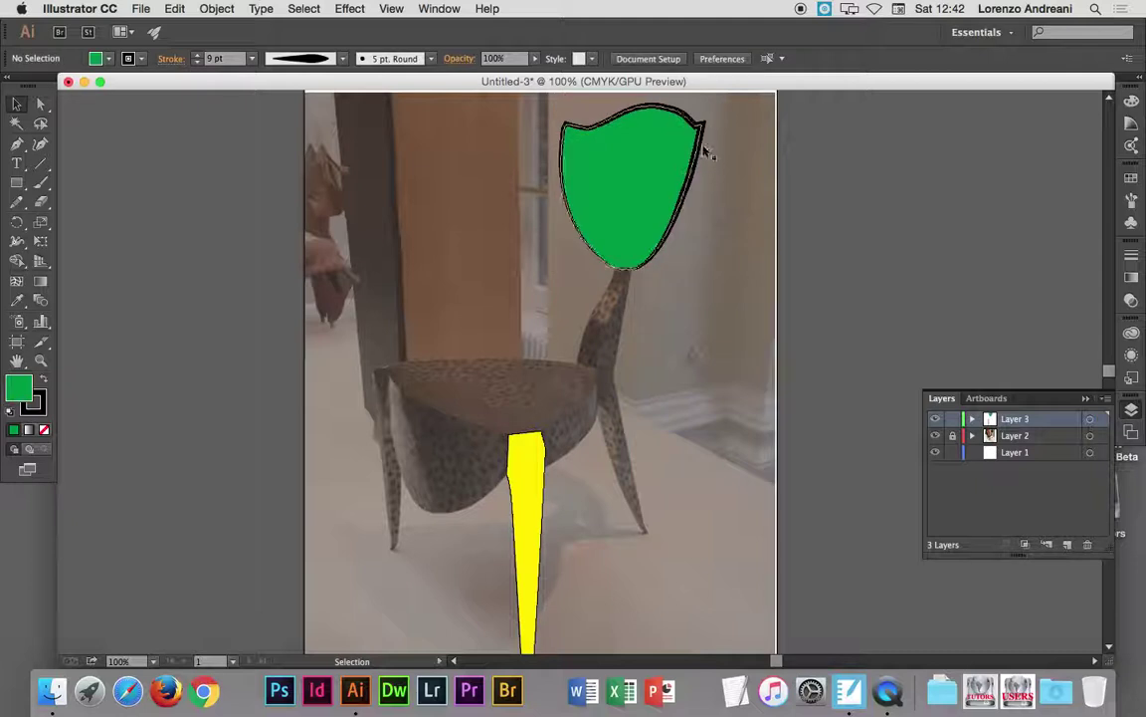
left_click(686, 180)
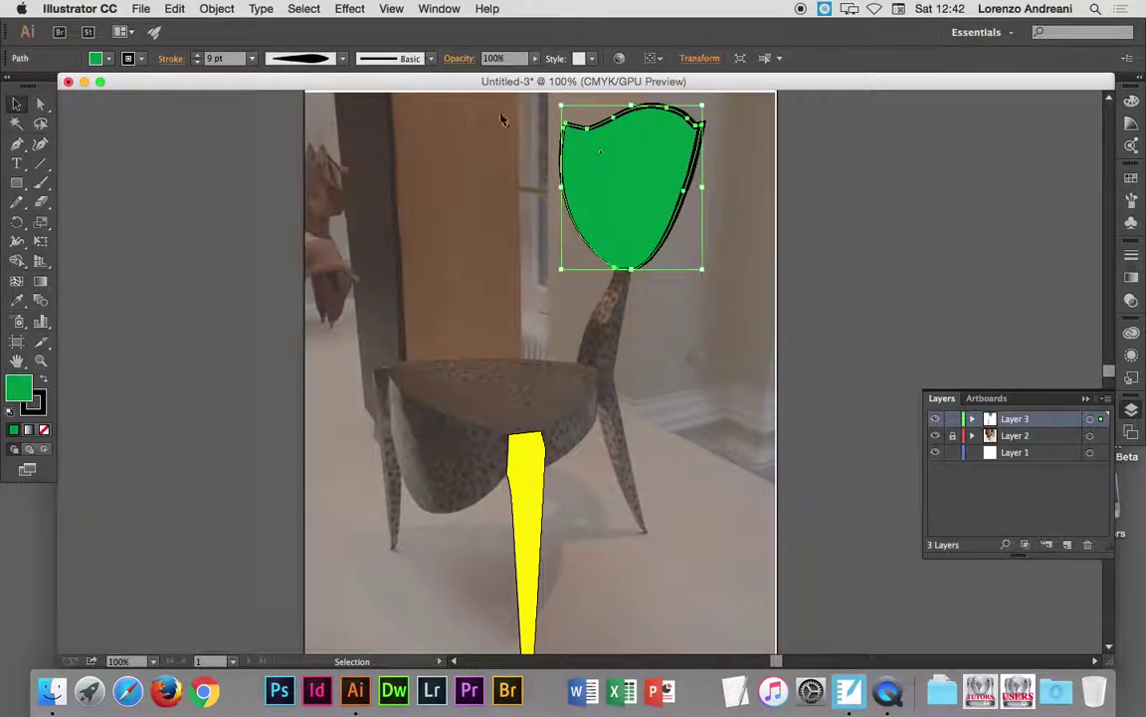
- Apply the Charcoal - Feather brush to the green backrest's outline
left_click(430, 60)
left_click(429, 60)
left_click(342, 59)
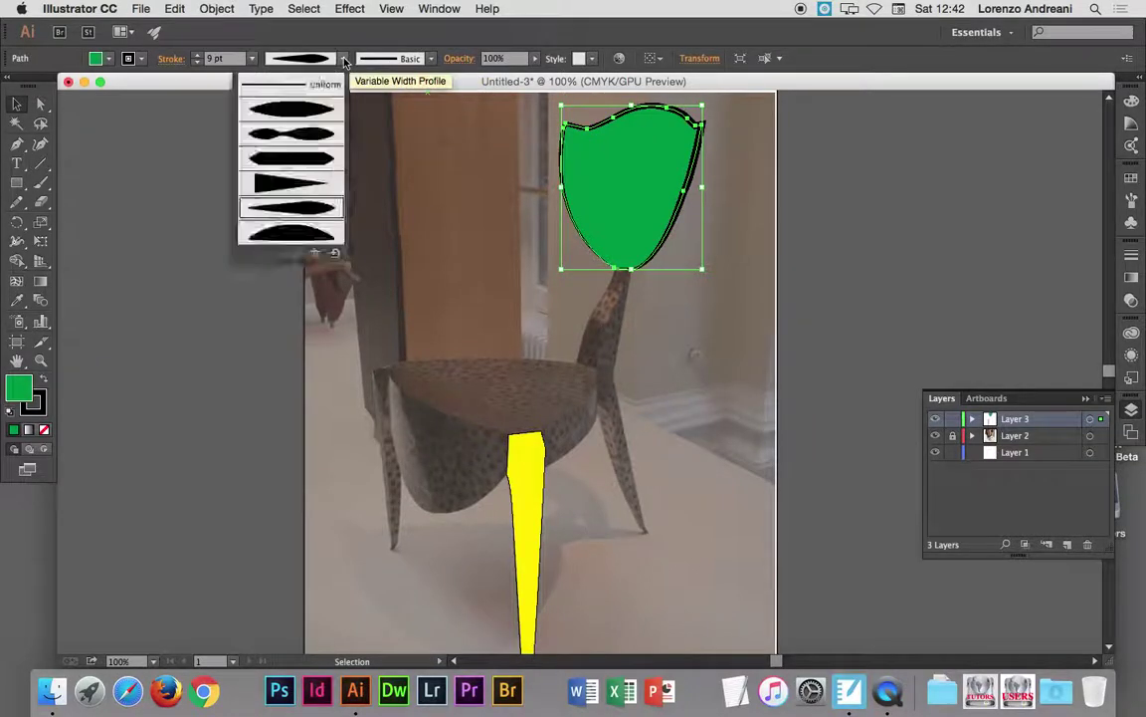
left_click(431, 59)
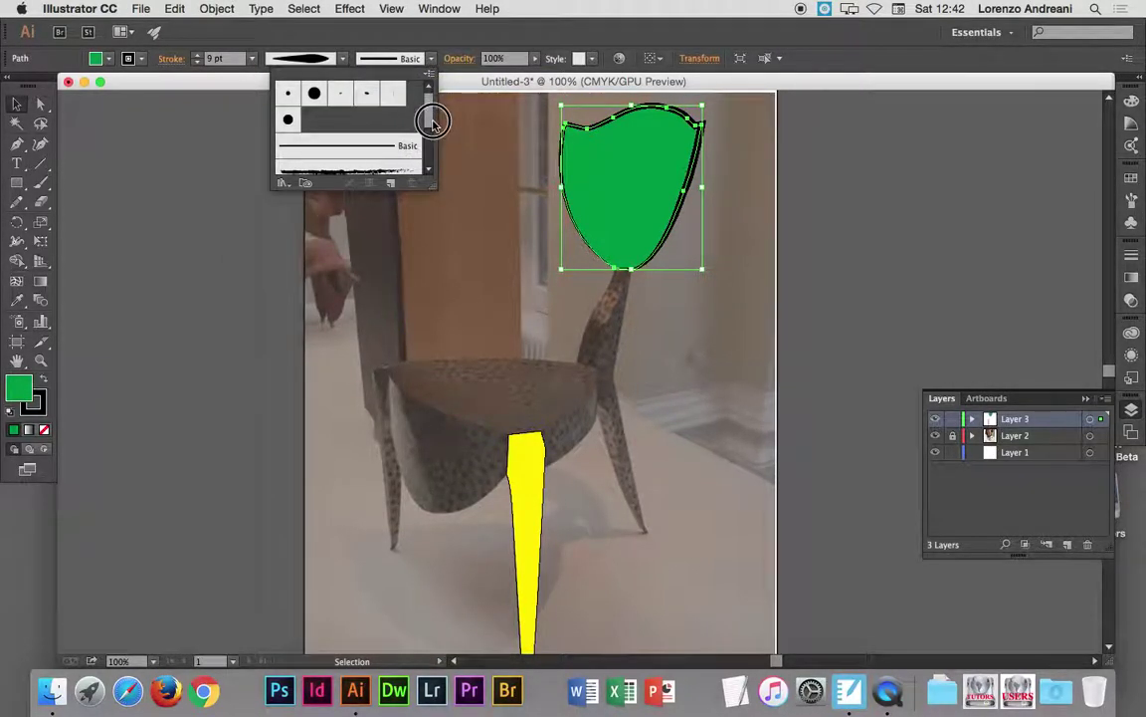
left_click_drag(430, 116, 430, 129)
left_click(376, 118)
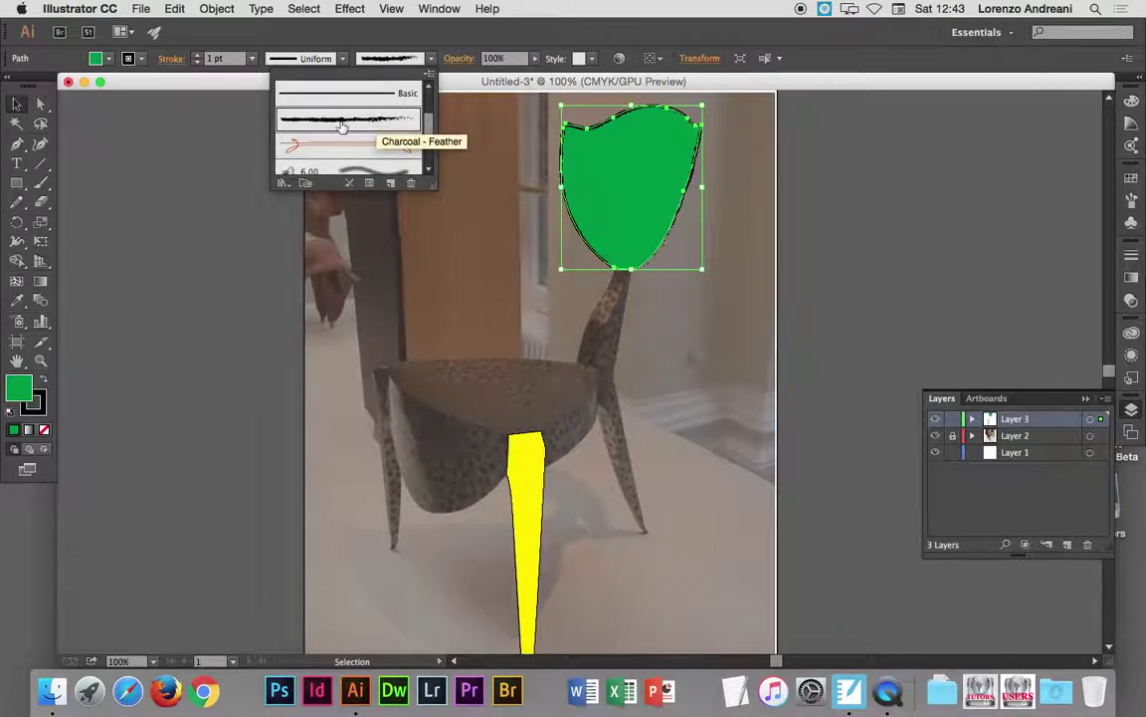
left_click(720, 200)
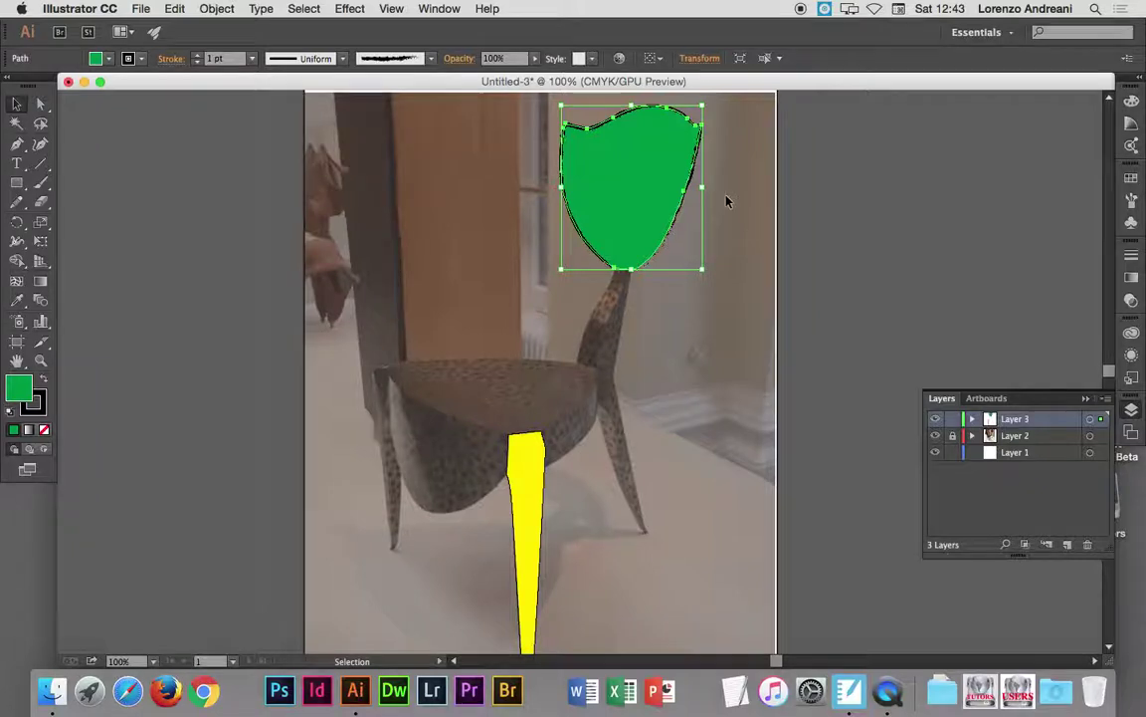
left_click(722, 197)
left_click(694, 179)
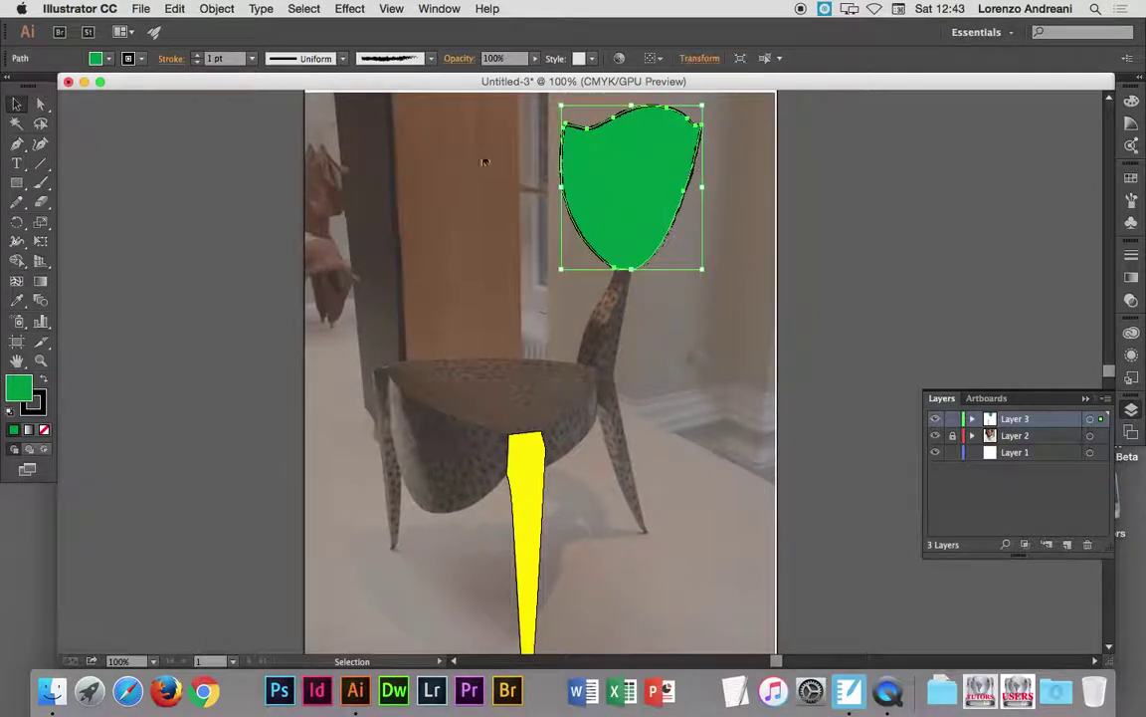
- Test 6 pt and 3 pt weights on the charcoal outline, then settle on 1 pt
left_click(199, 56)
left_click(199, 55)
left_click(199, 55)
left_click(199, 56)
left_click(199, 56)
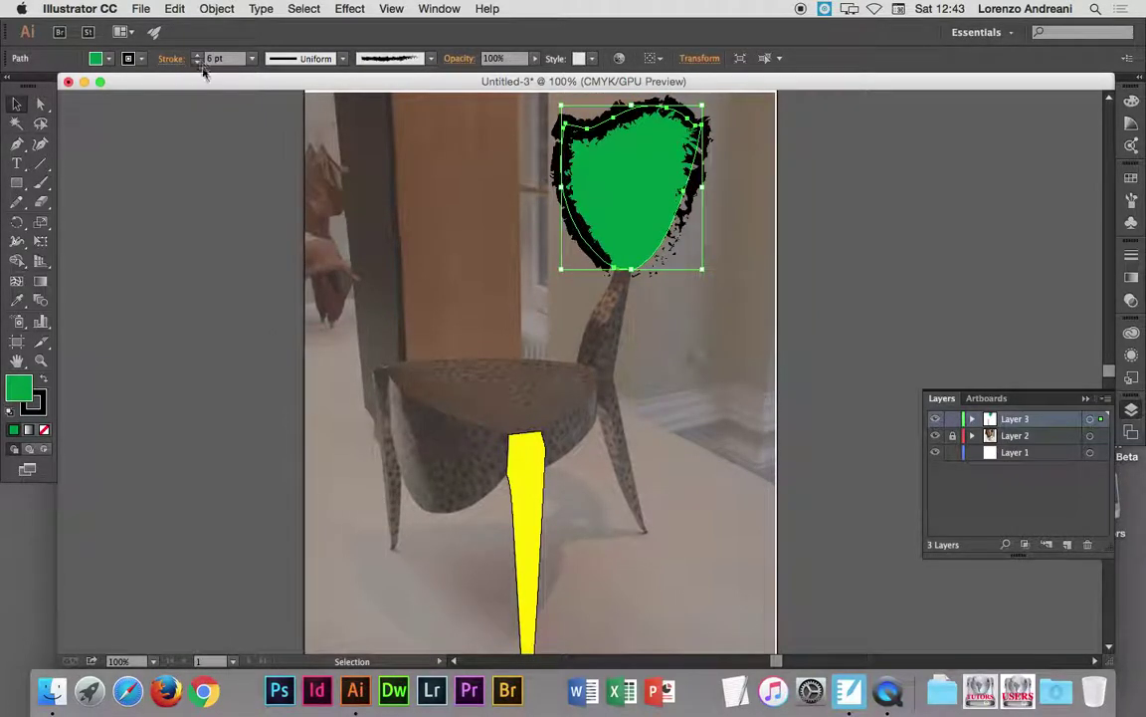
left_click(198, 63)
left_click(198, 62)
left_click(198, 63)
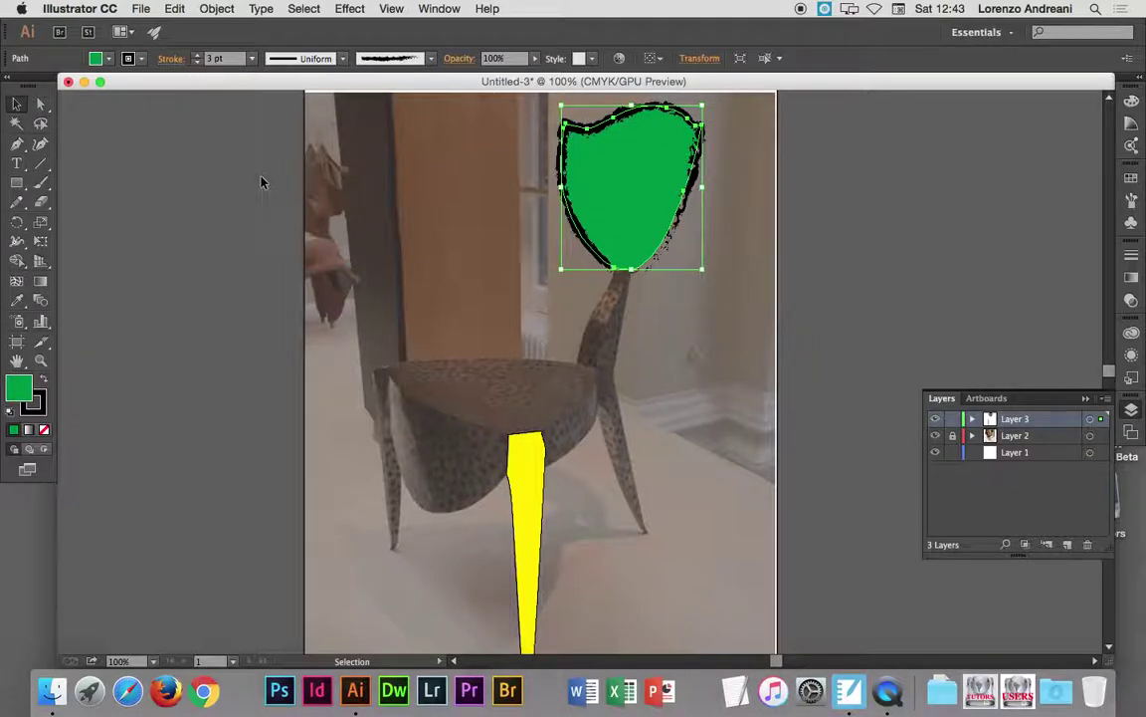
left_click(249, 184)
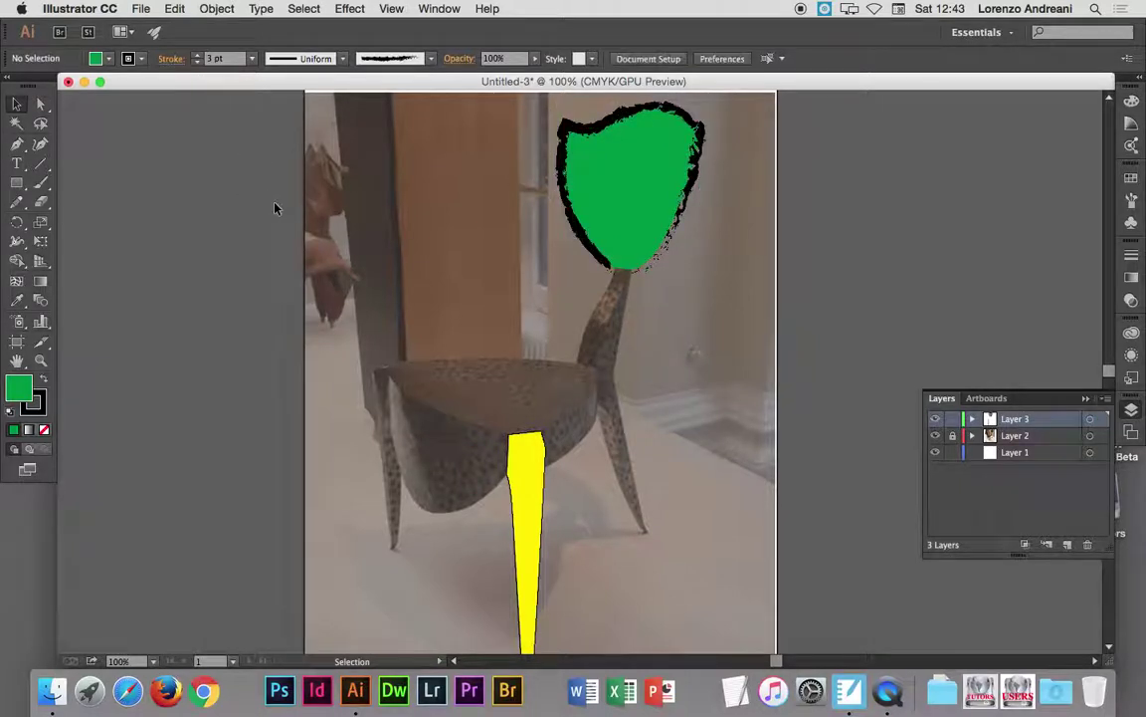
left_click(597, 174)
left_click(198, 62)
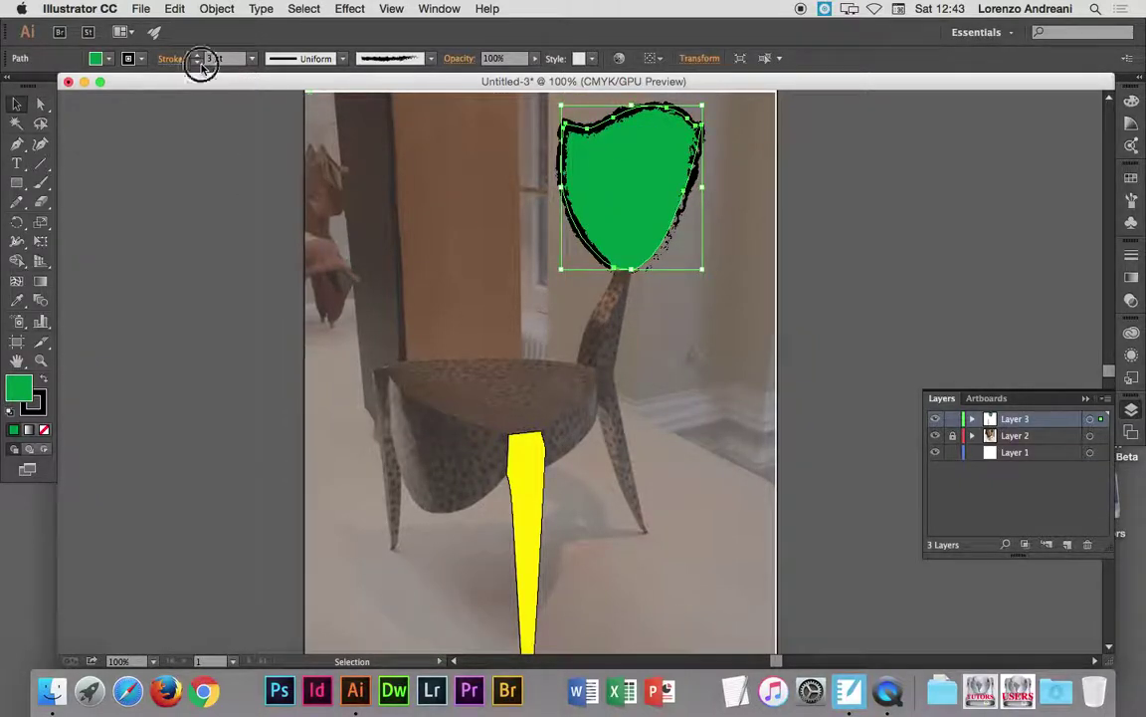
left_click(198, 62)
left_click(432, 59)
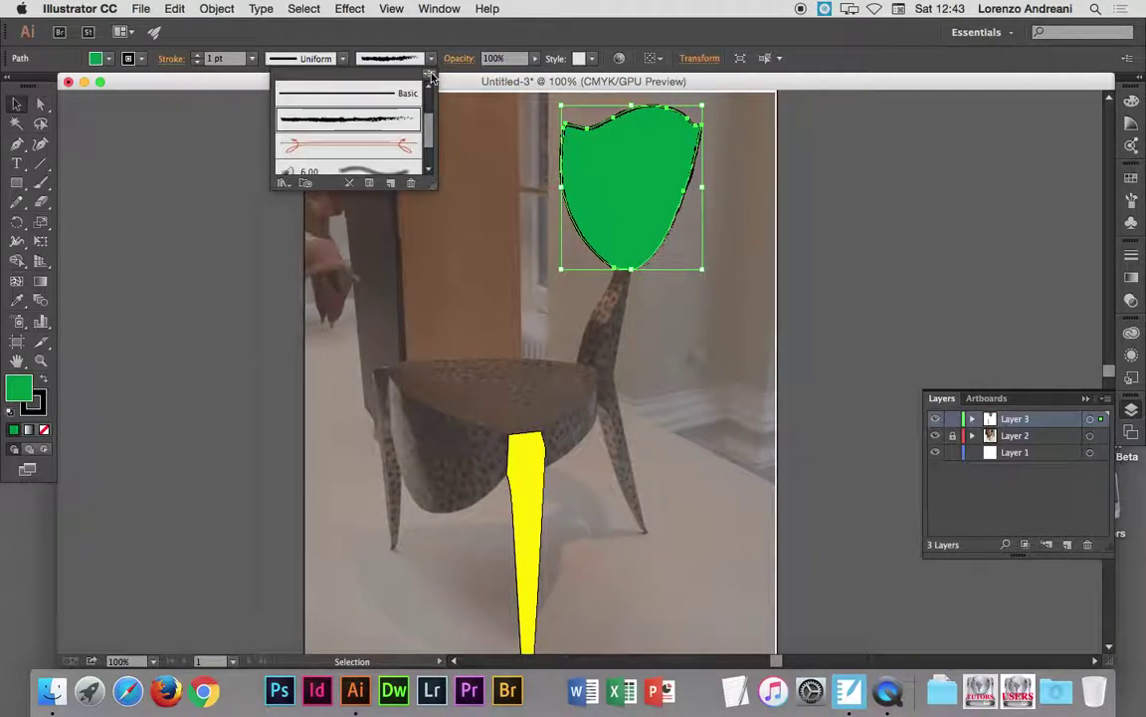
left_click(432, 76)
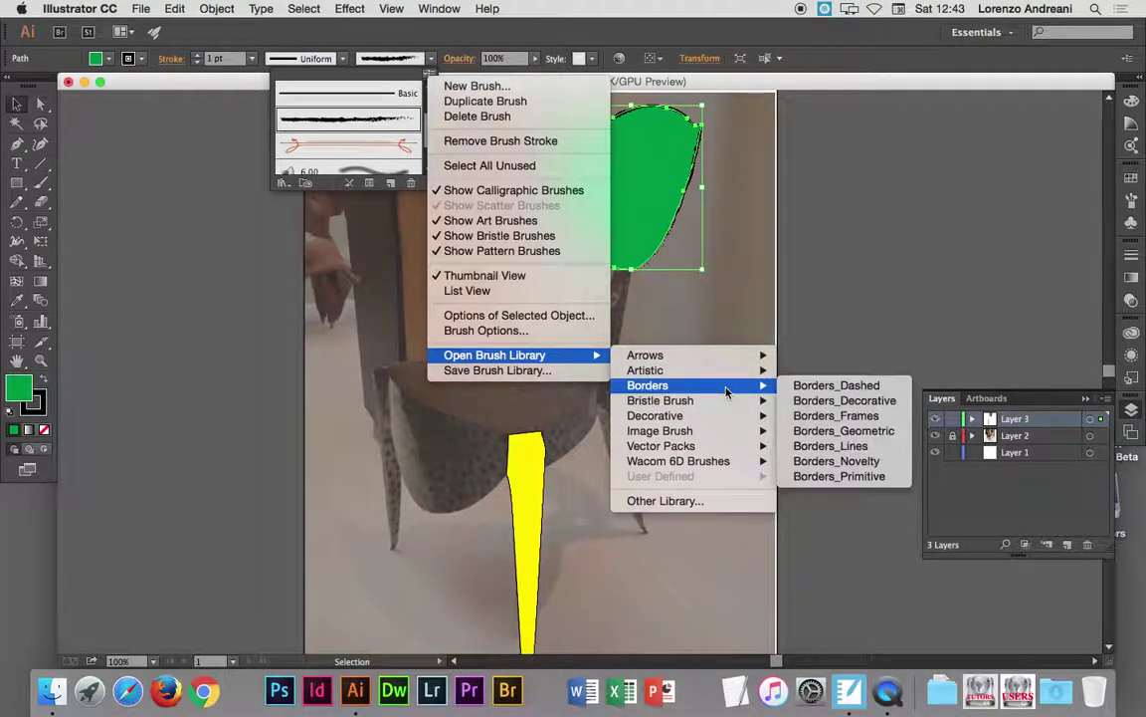
mouse_move(645, 370)
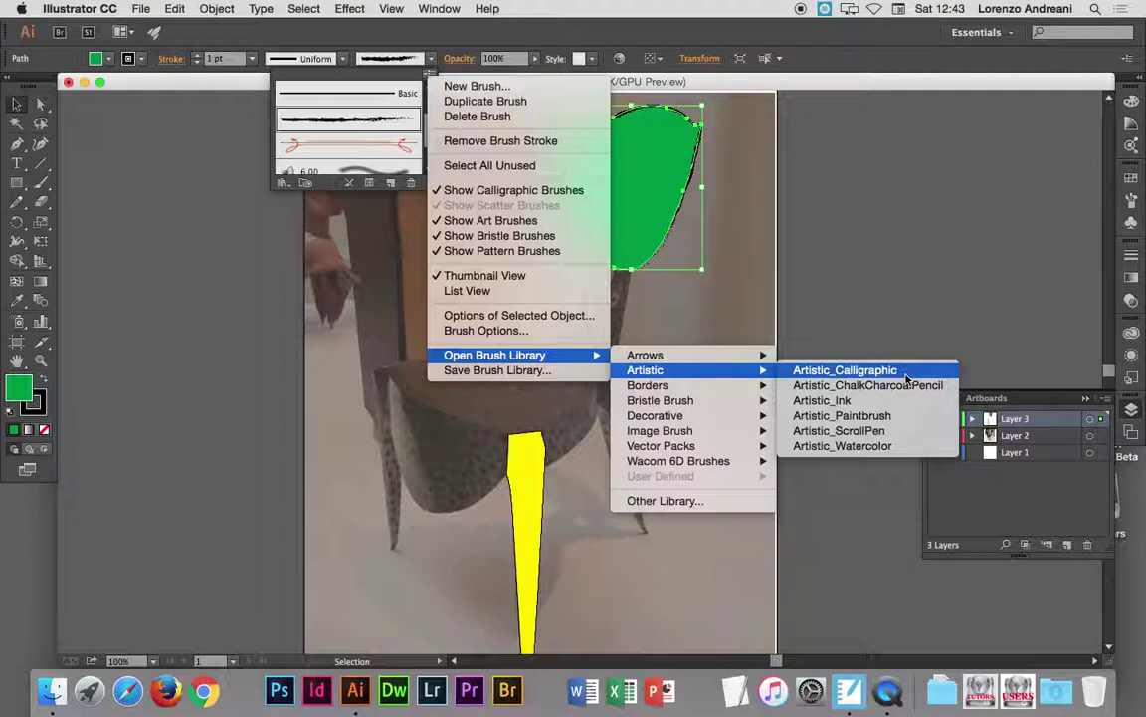
- Dismiss the brush menus without loading a library, then reselect the green backrest's Fill swatches
left_click(445, 43)
left_click(403, 42)
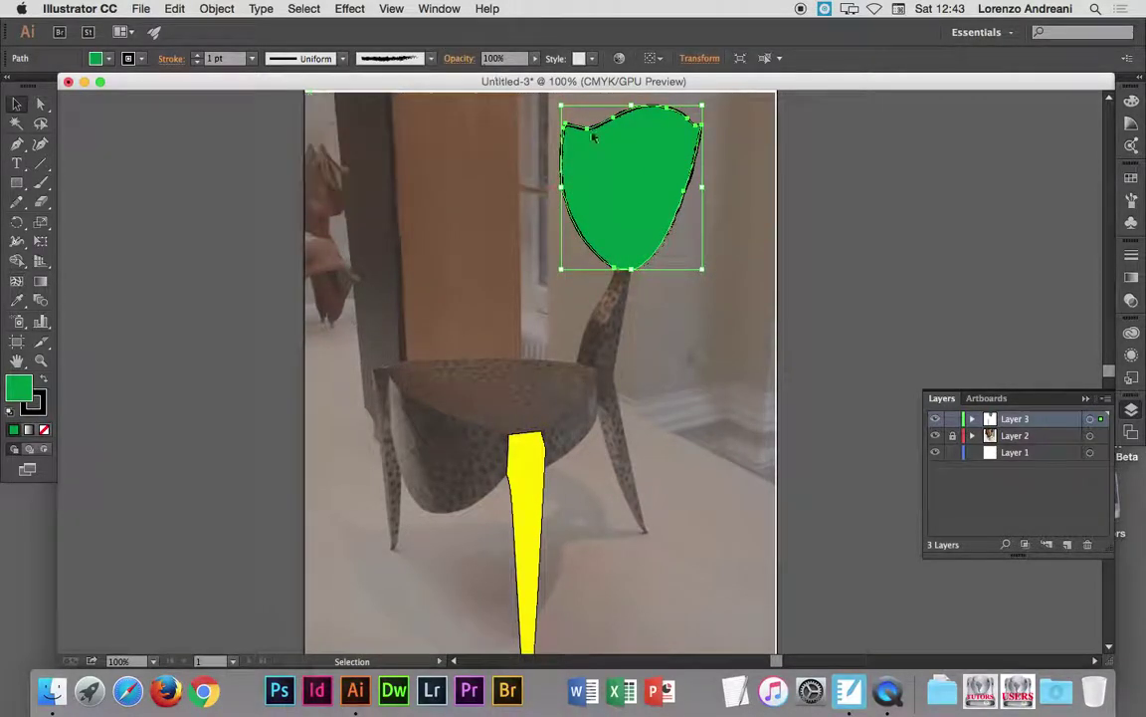
left_click(736, 175)
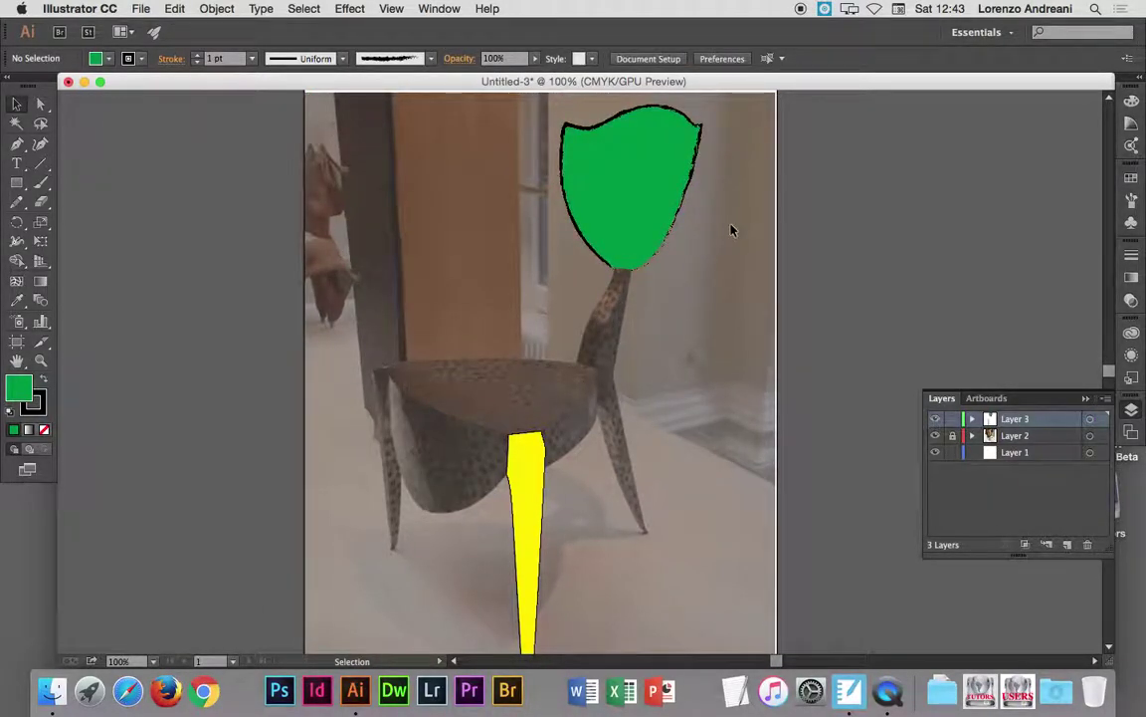
left_click(695, 171)
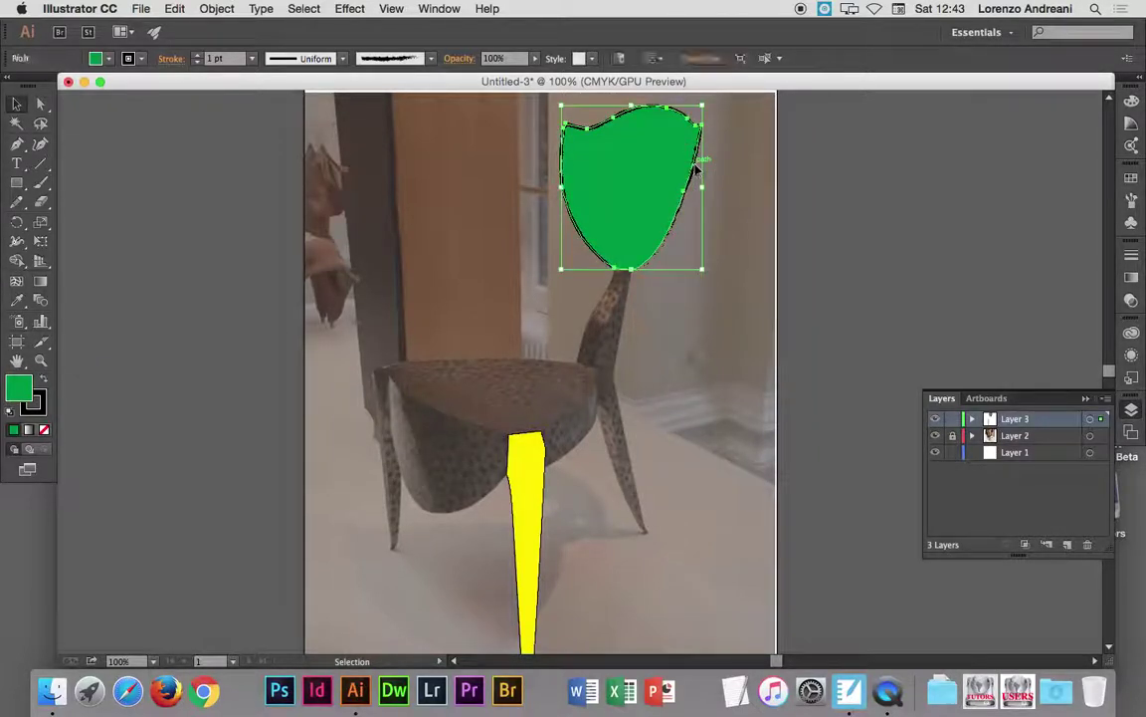
left_click(108, 60)
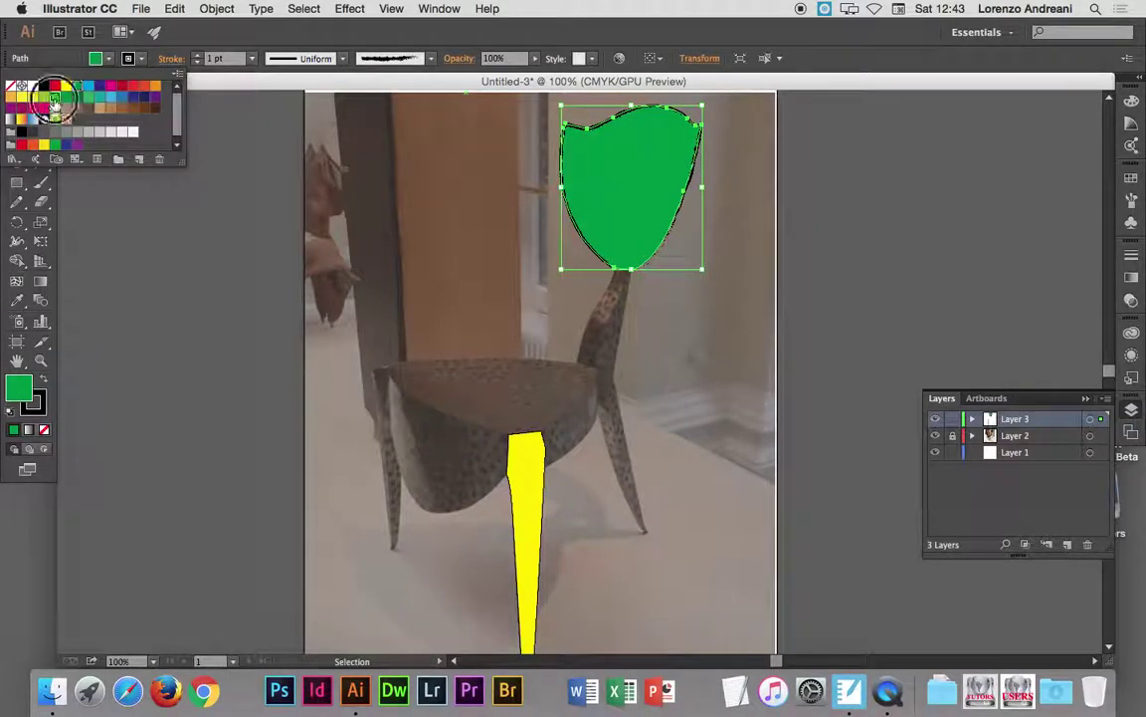
- Try lighter green, magenta and yellow fills, then fill the backrest with orange
left_click(55, 98)
left_click(44, 108)
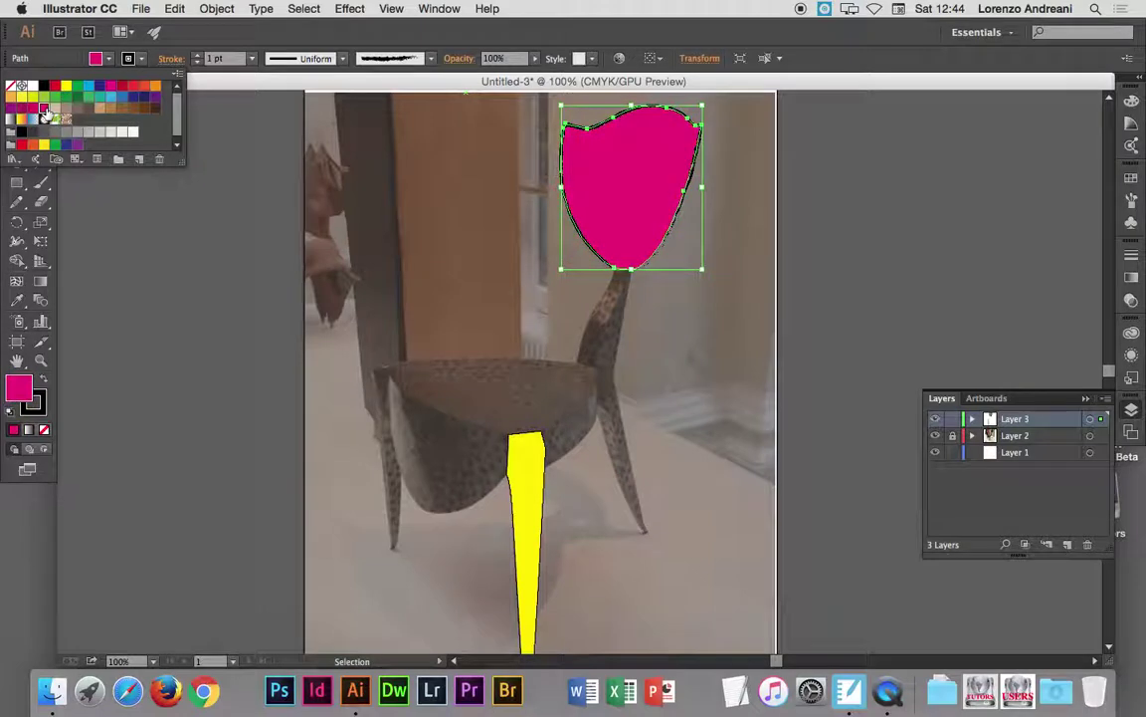
left_click(32, 99)
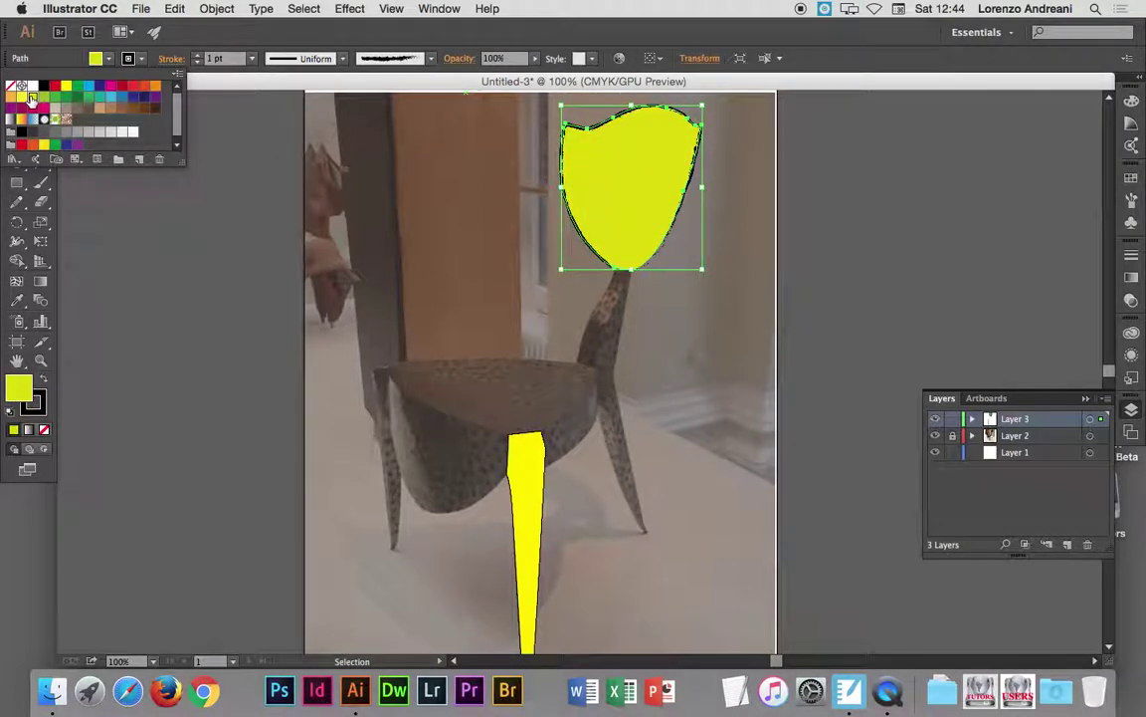
left_click(12, 97)
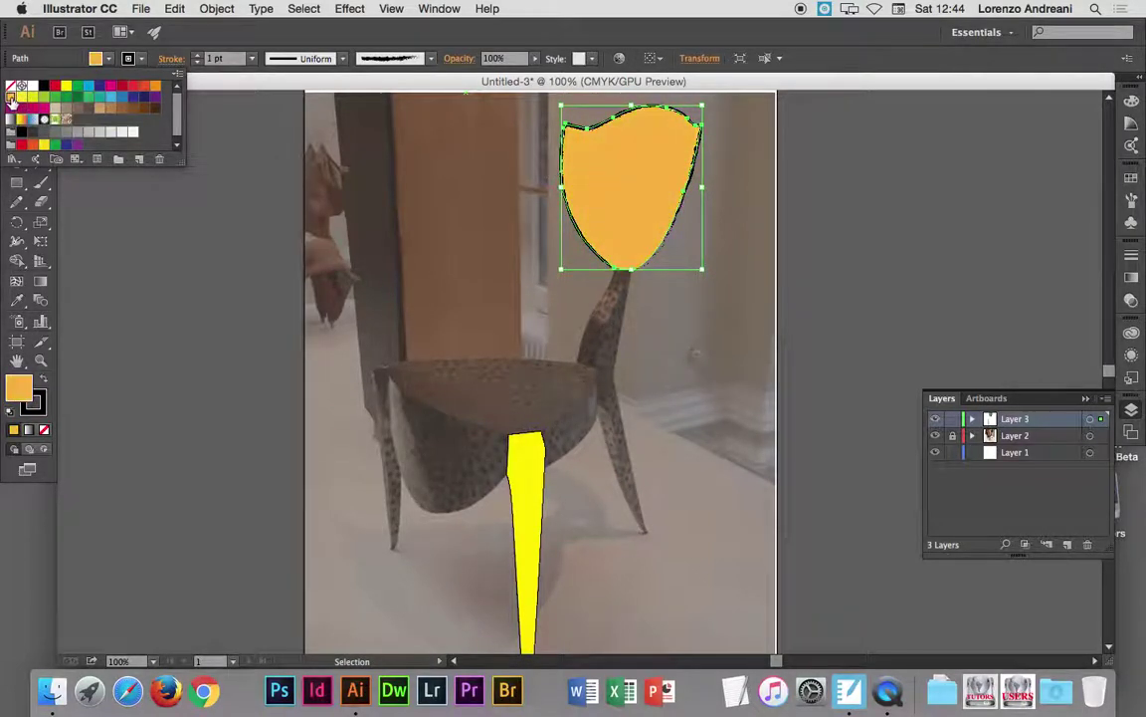
left_click(227, 241)
left_click(227, 241)
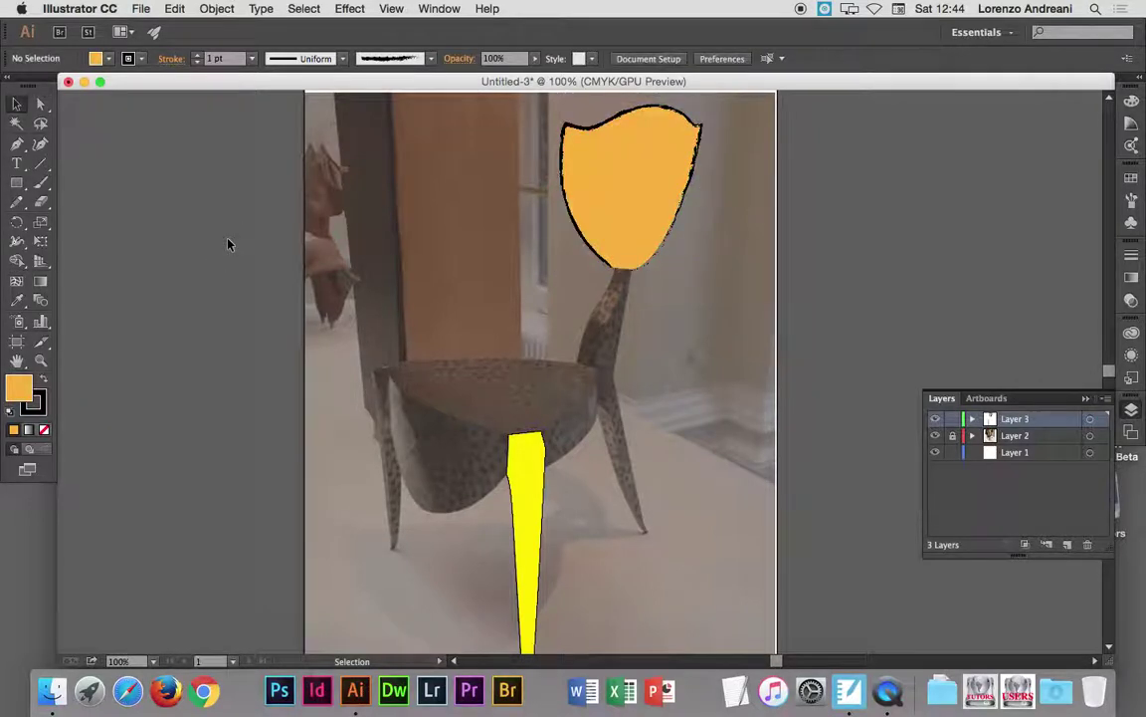
left_click(621, 180)
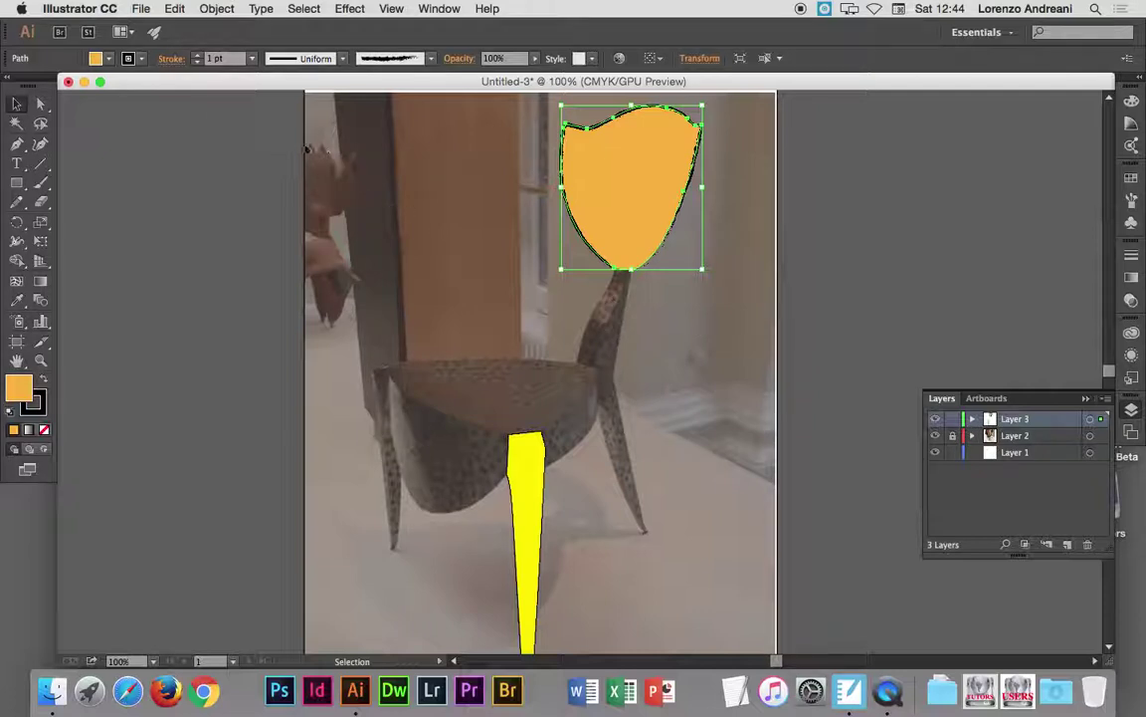
left_click(109, 59)
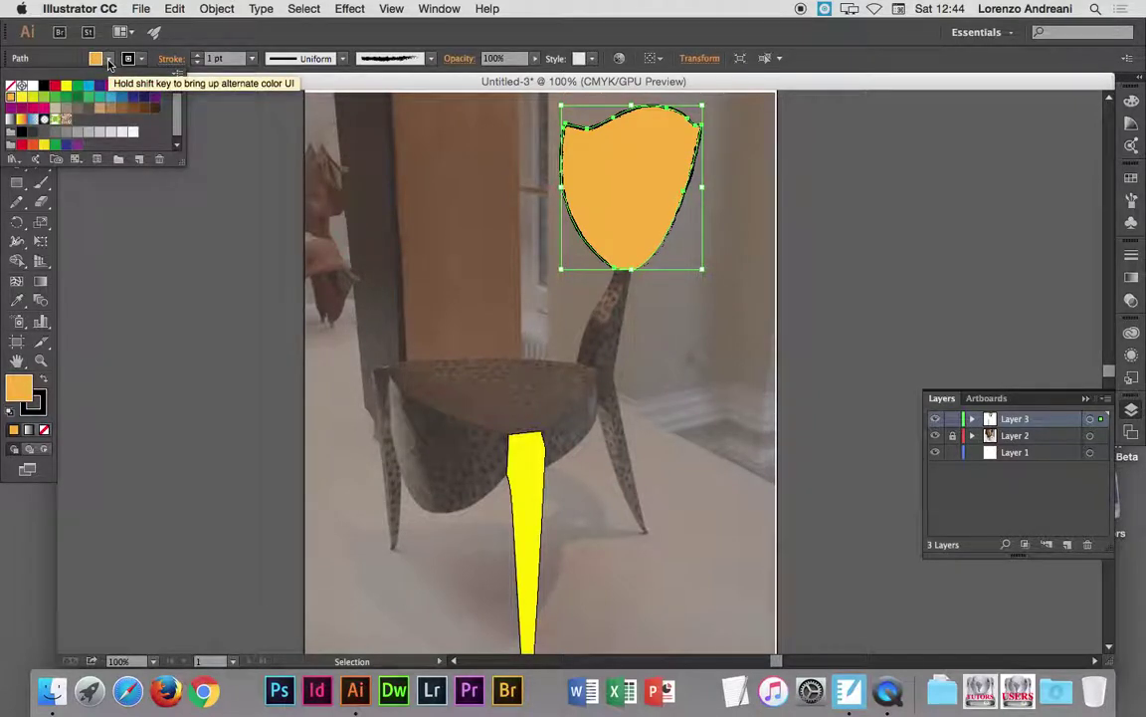
- Load the Basic Graphics_Dots library and try several dot pattern fills on the shield
left_click(179, 76)
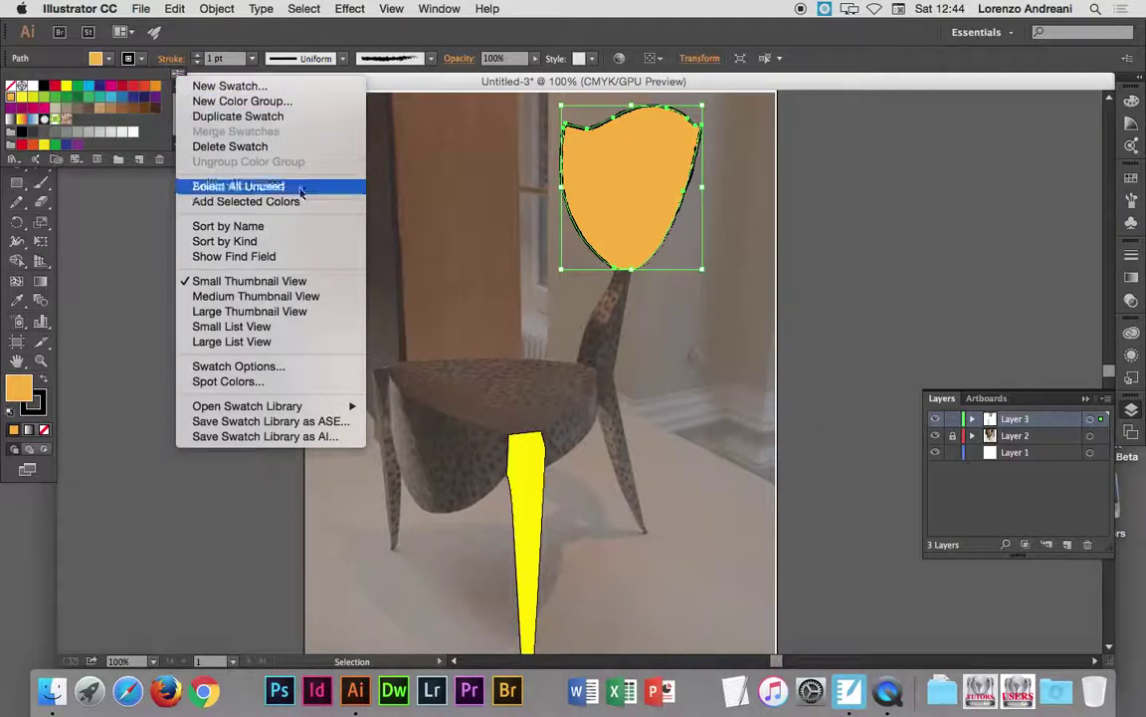
mouse_move(247, 406)
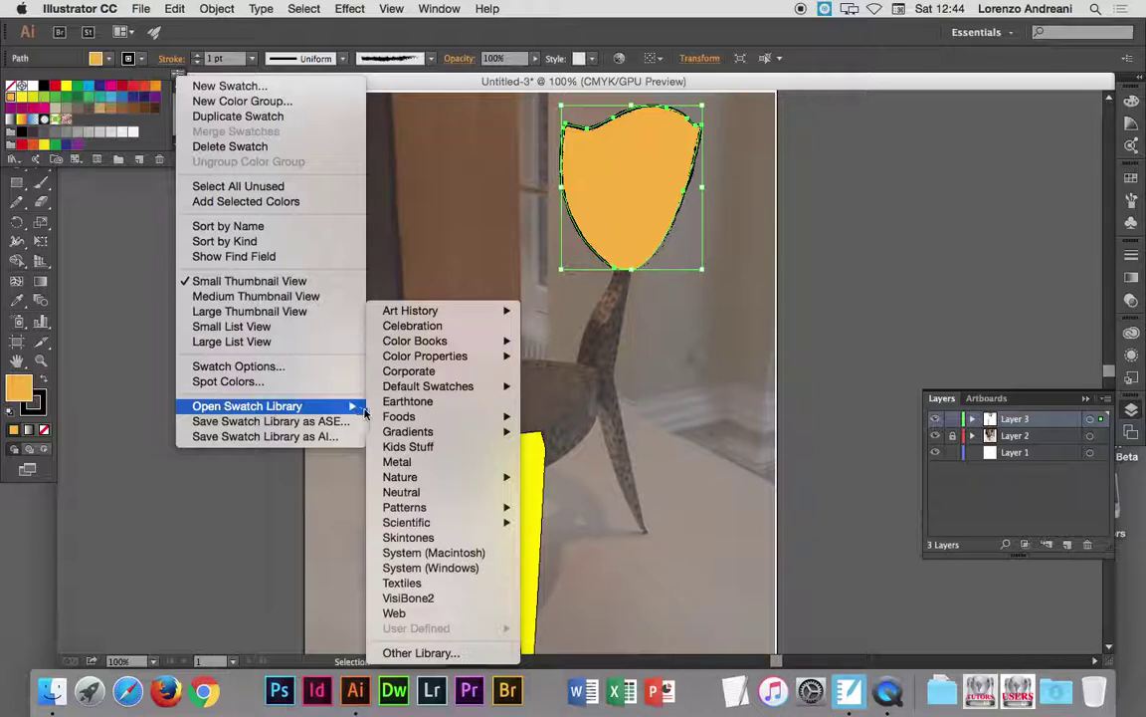
mouse_move(405, 508)
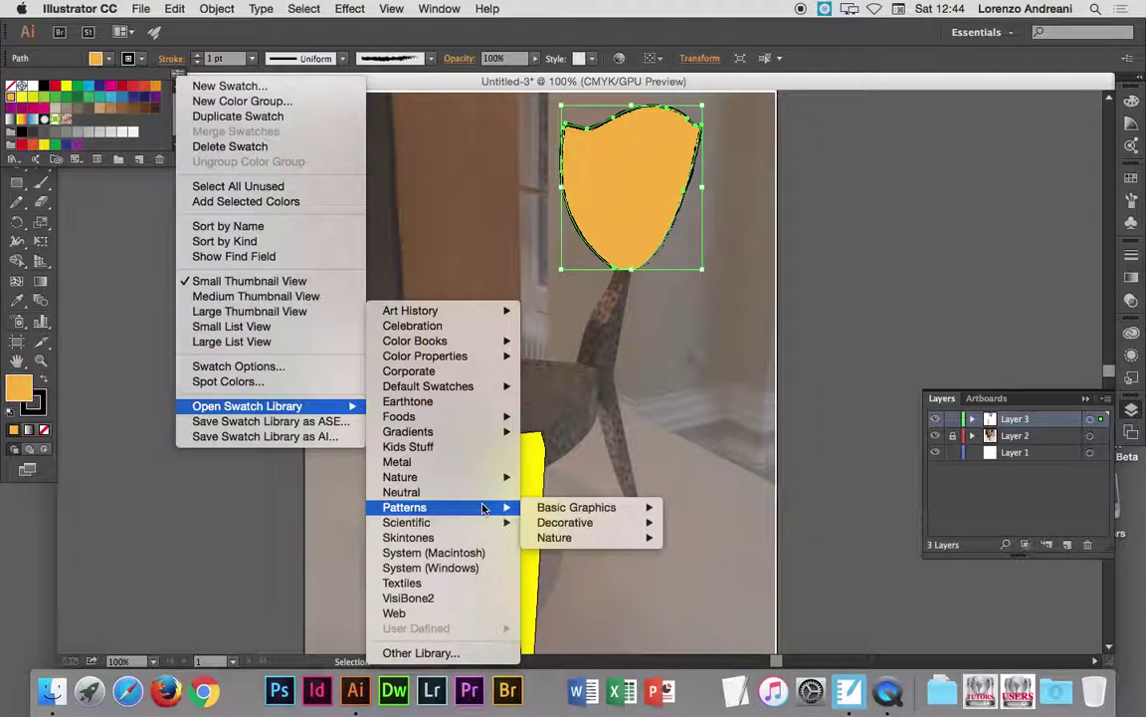
mouse_move(577, 508)
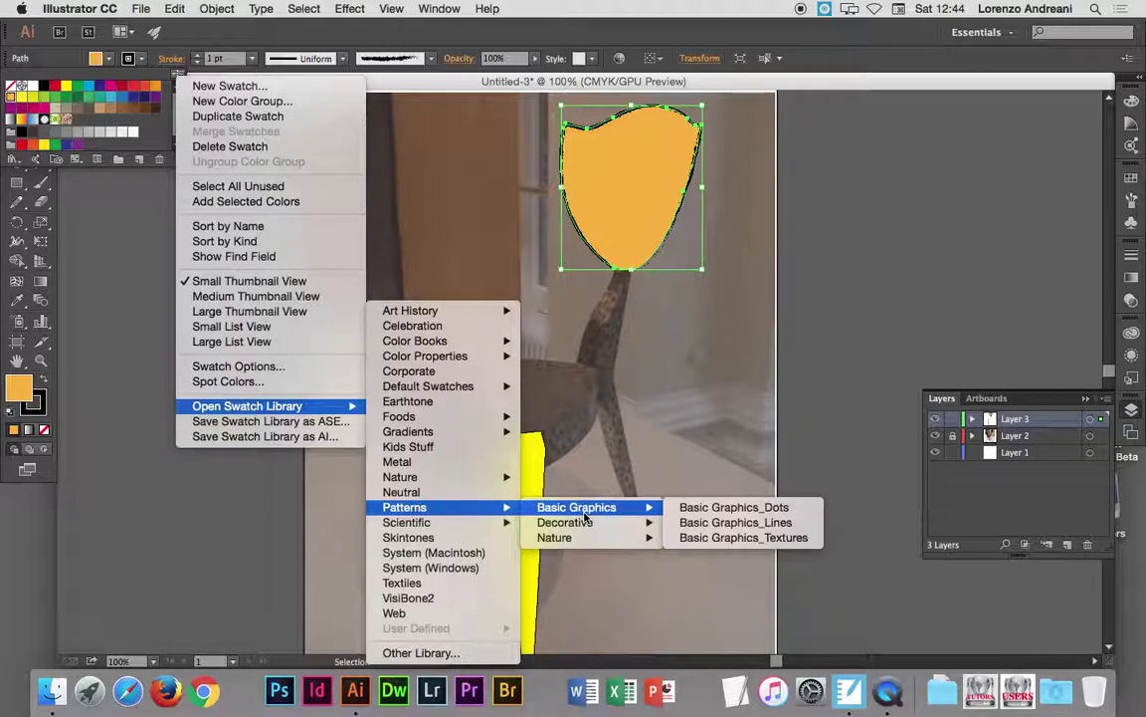
left_click(713, 510)
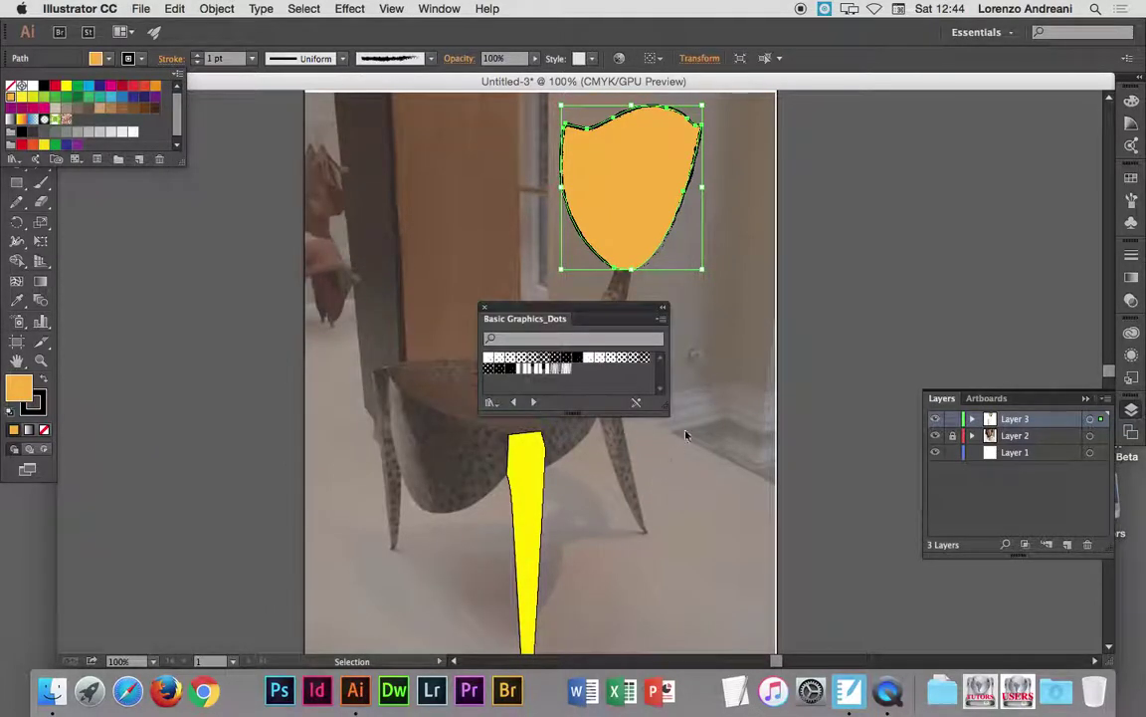
left_click(503, 326)
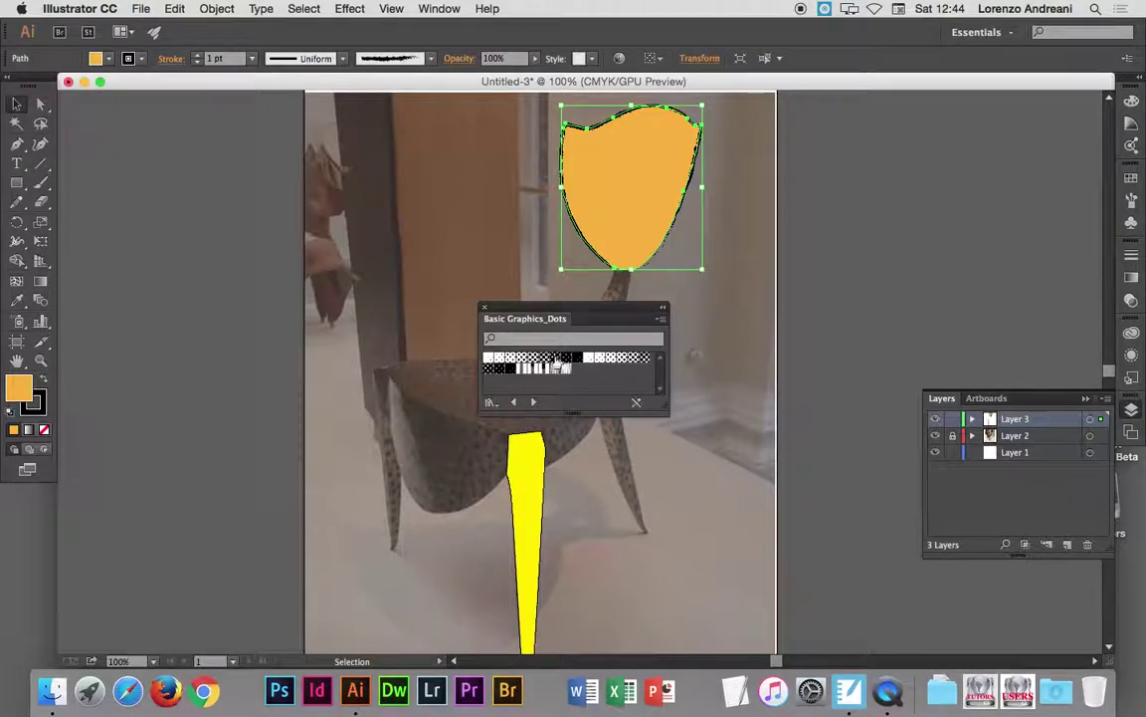
left_click(554, 361)
left_click(545, 361)
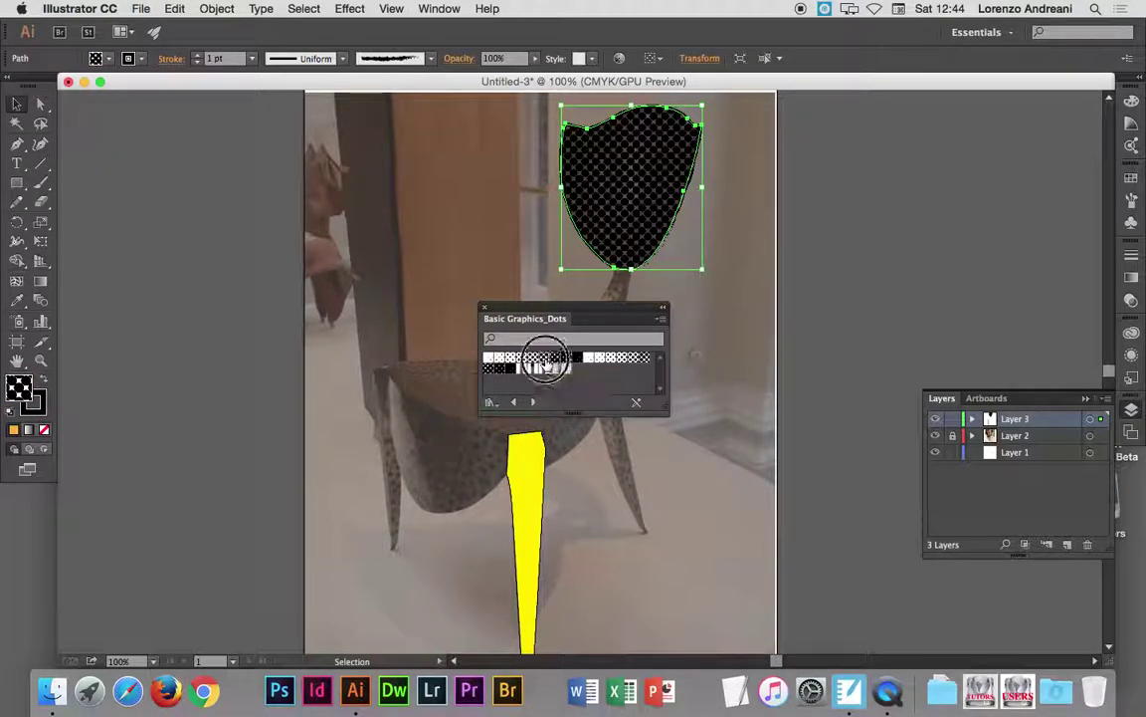
left_click(538, 363)
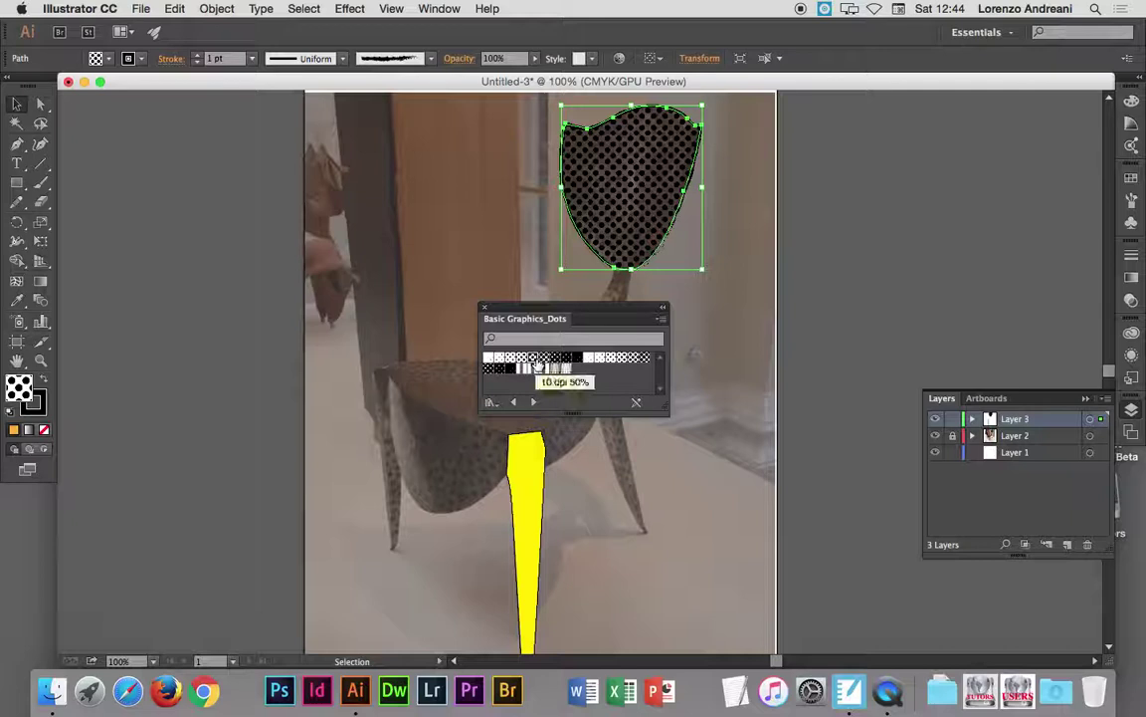
- Hide the chair photo and settle on a light fine-dot pattern for the shield
left_click(935, 435)
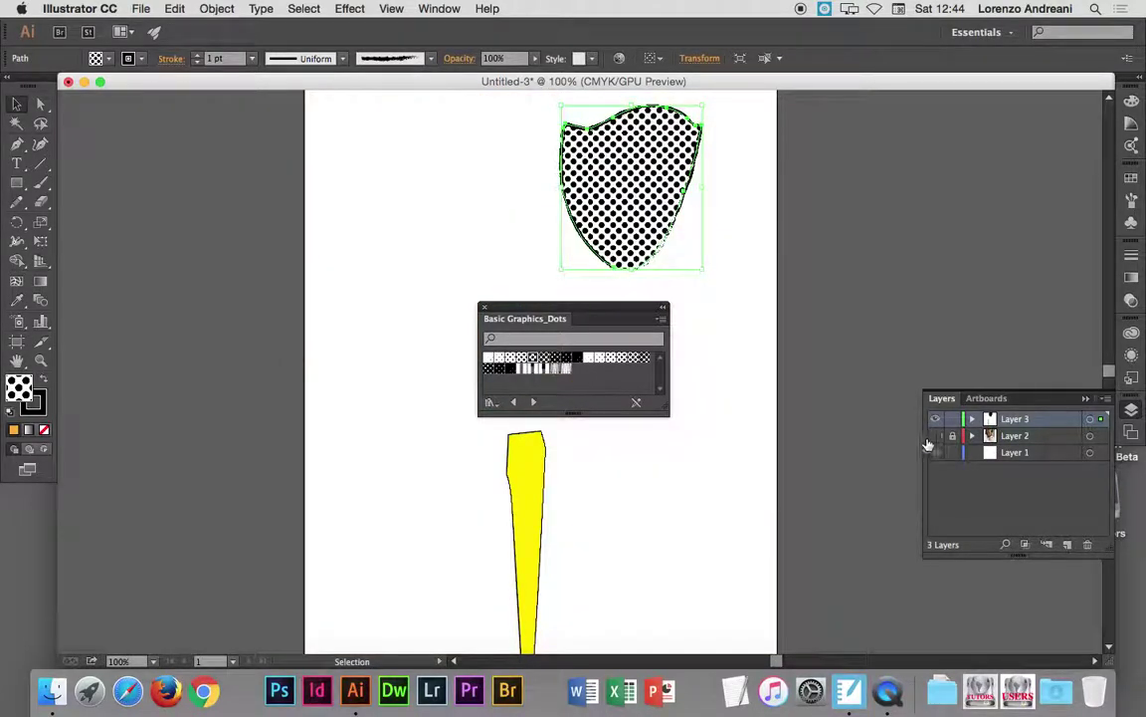
left_click(797, 419)
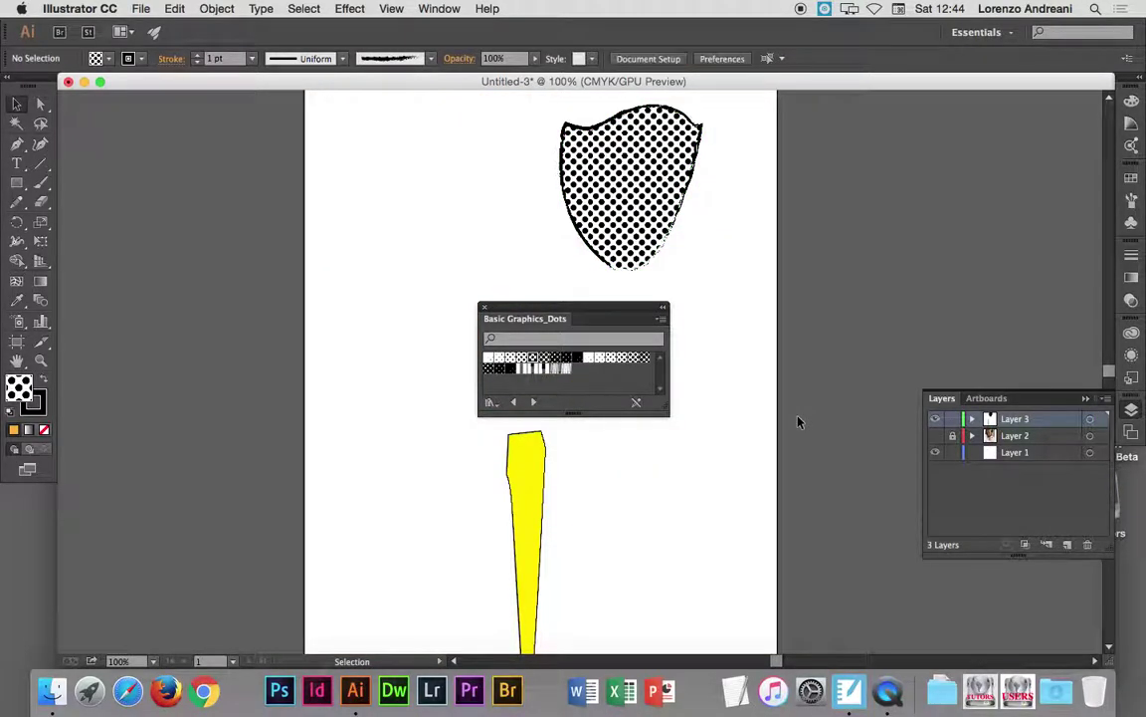
left_click(610, 255)
left_click(510, 359)
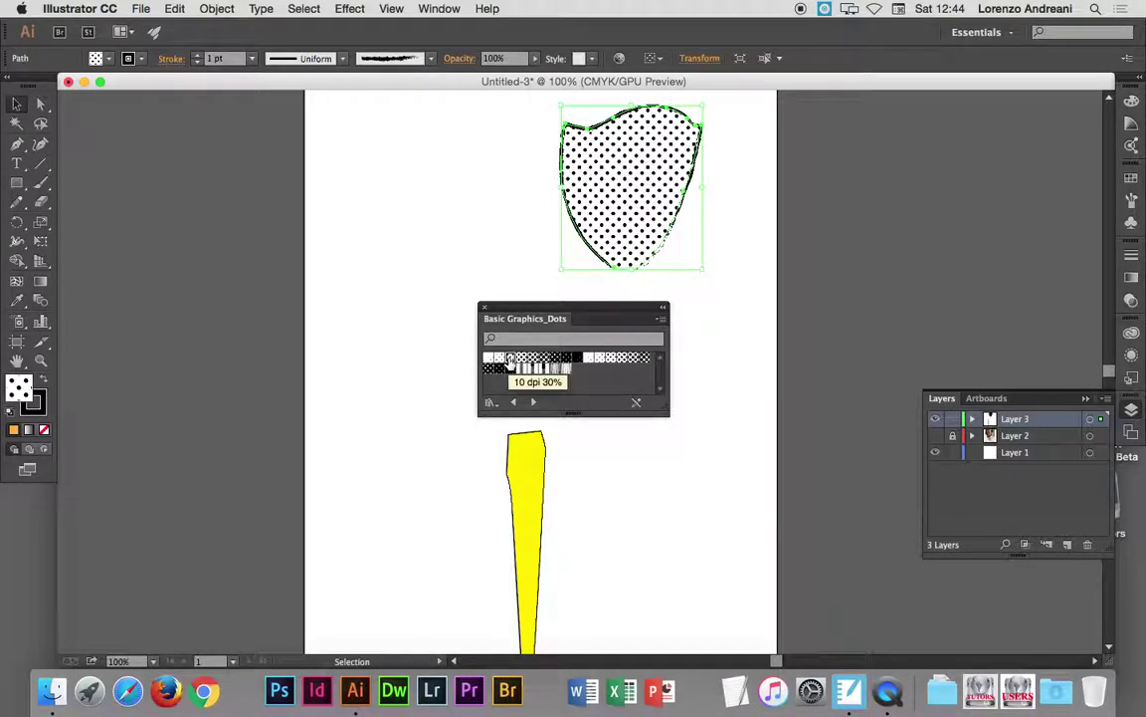
left_click(542, 370)
left_click(556, 369)
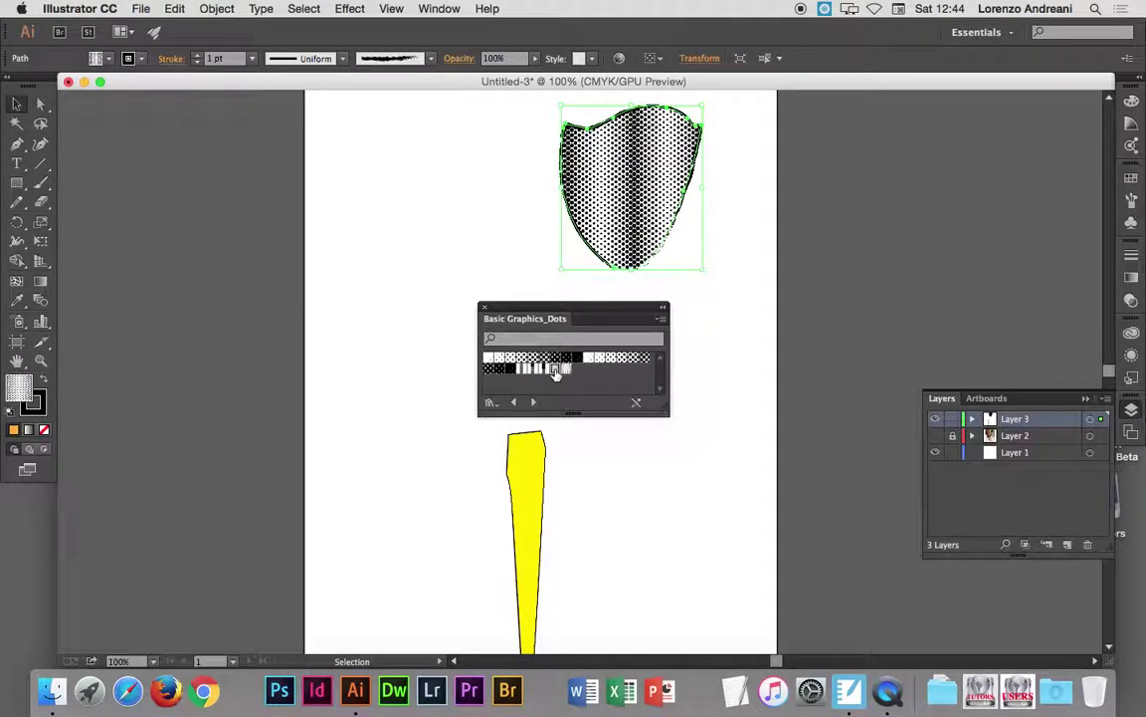
left_click(567, 370)
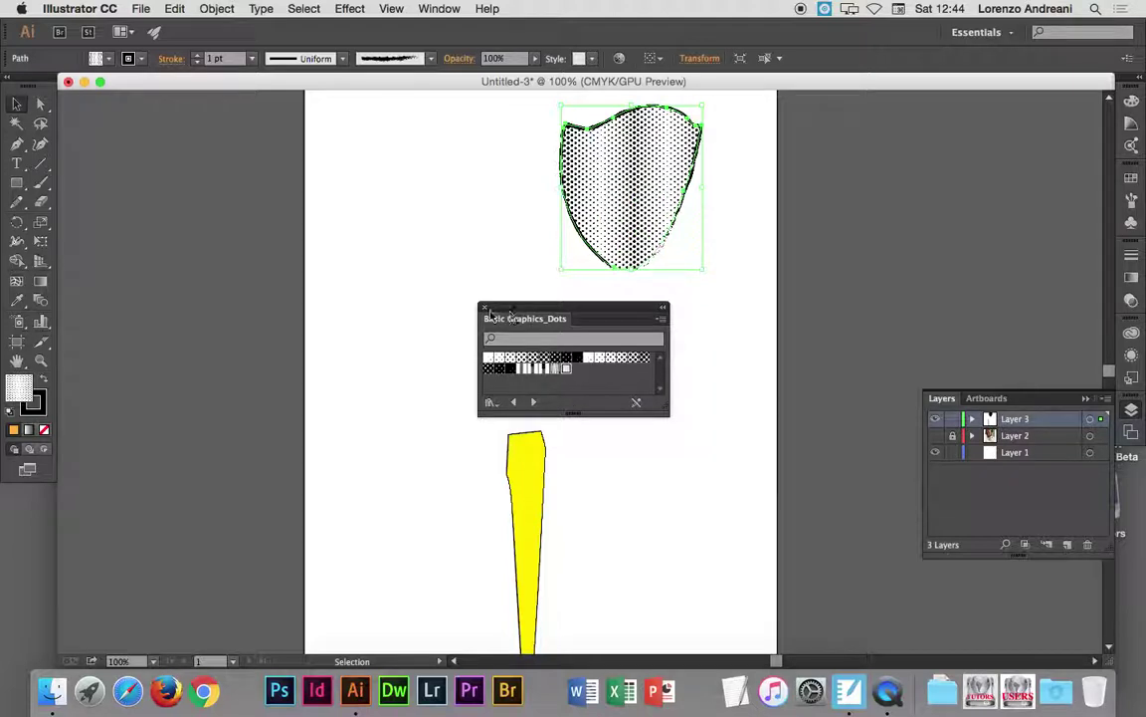
left_click(443, 286)
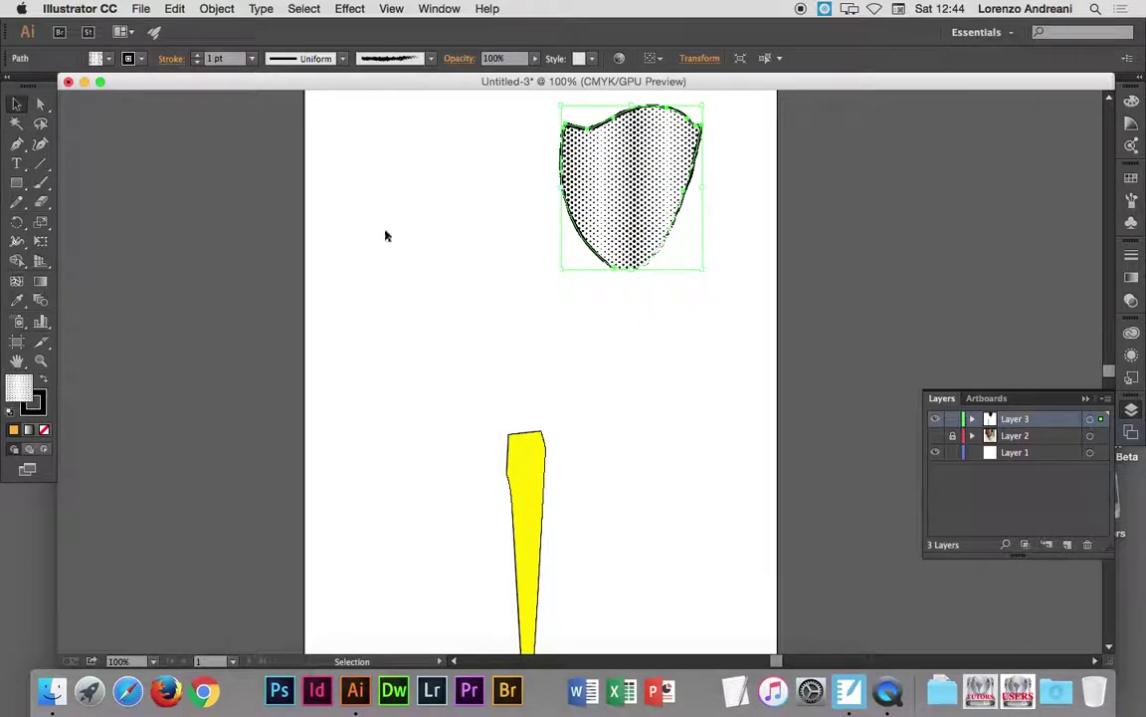
left_click(107, 57)
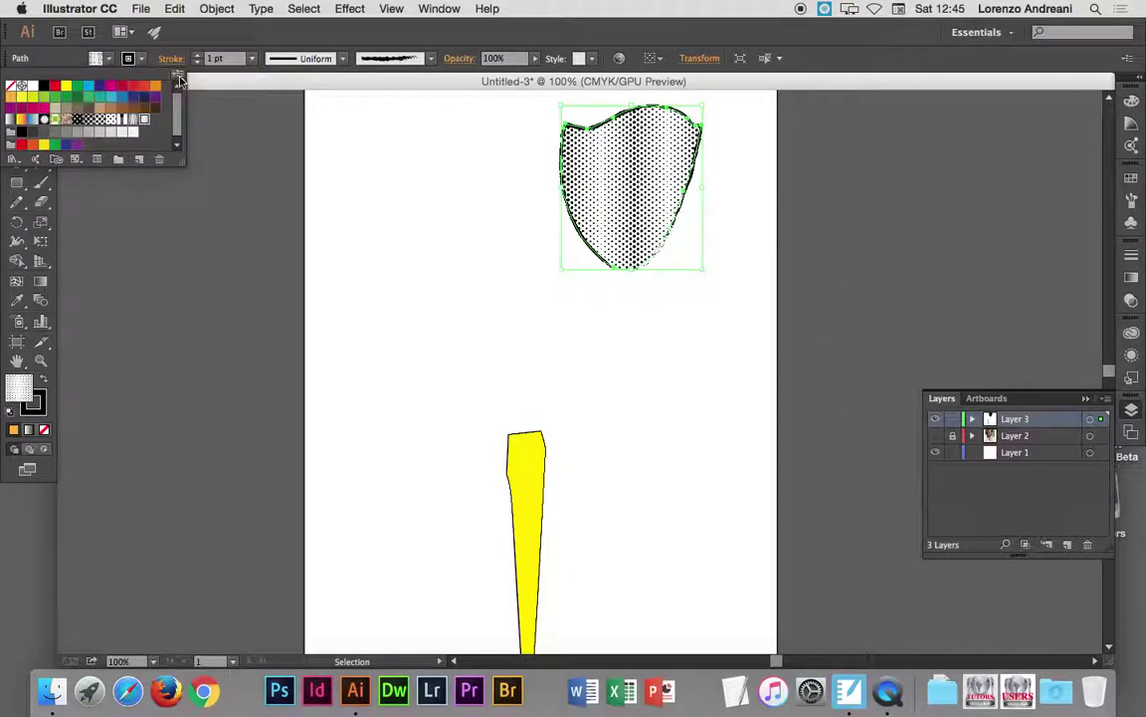
left_click(180, 78)
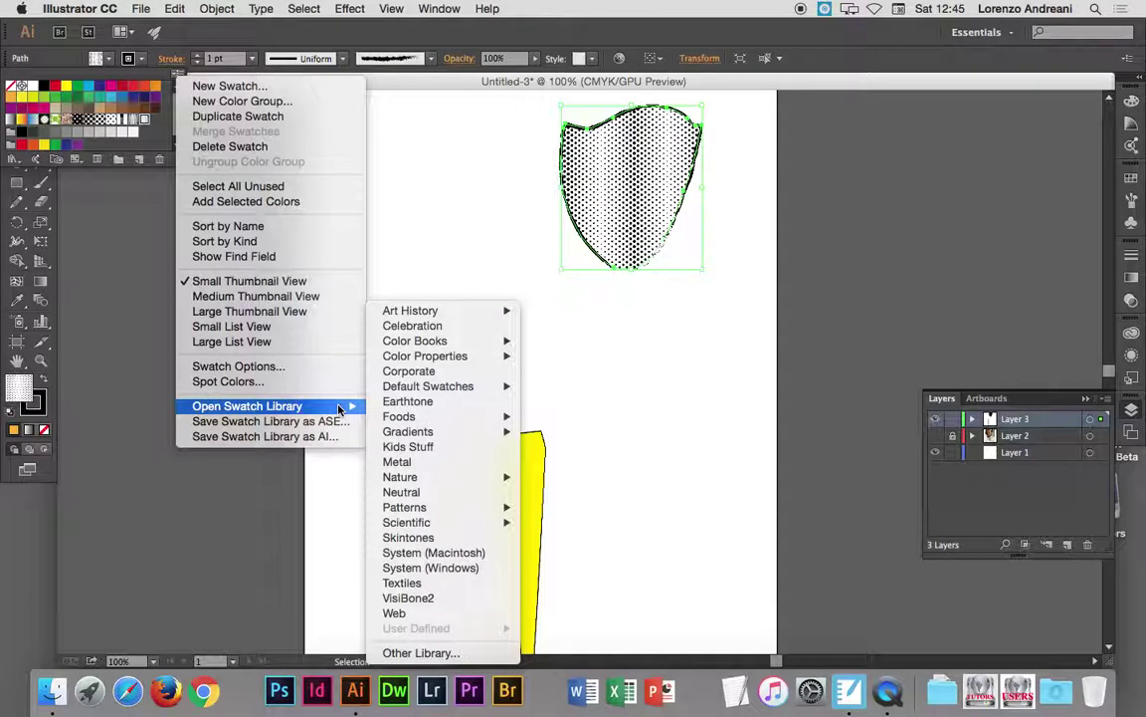
mouse_move(400, 476)
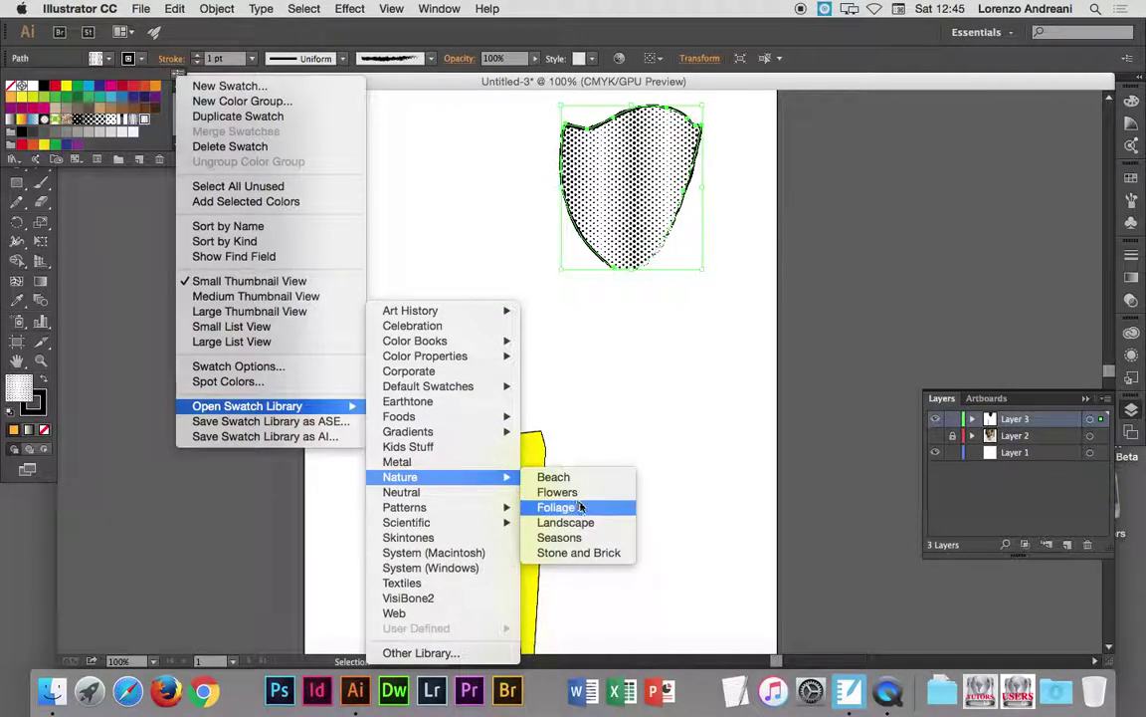
- Load the Stone and Brick library, enlarge it, and fill the shield with light tan
left_click(604, 554)
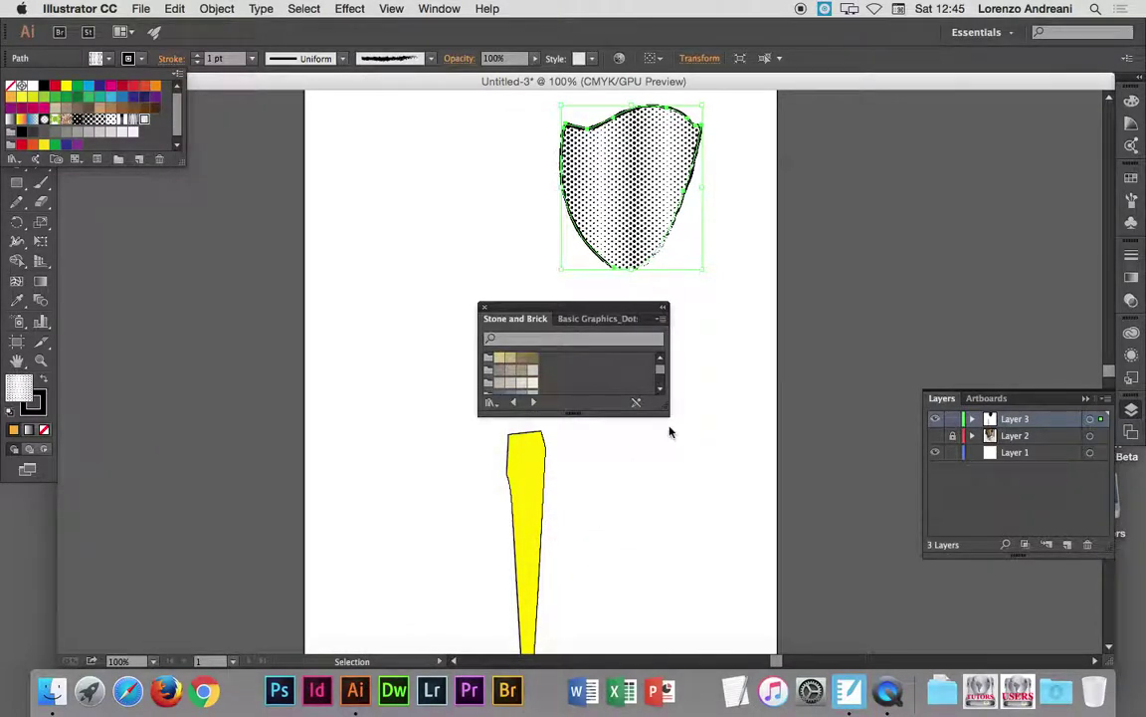
left_click(577, 443)
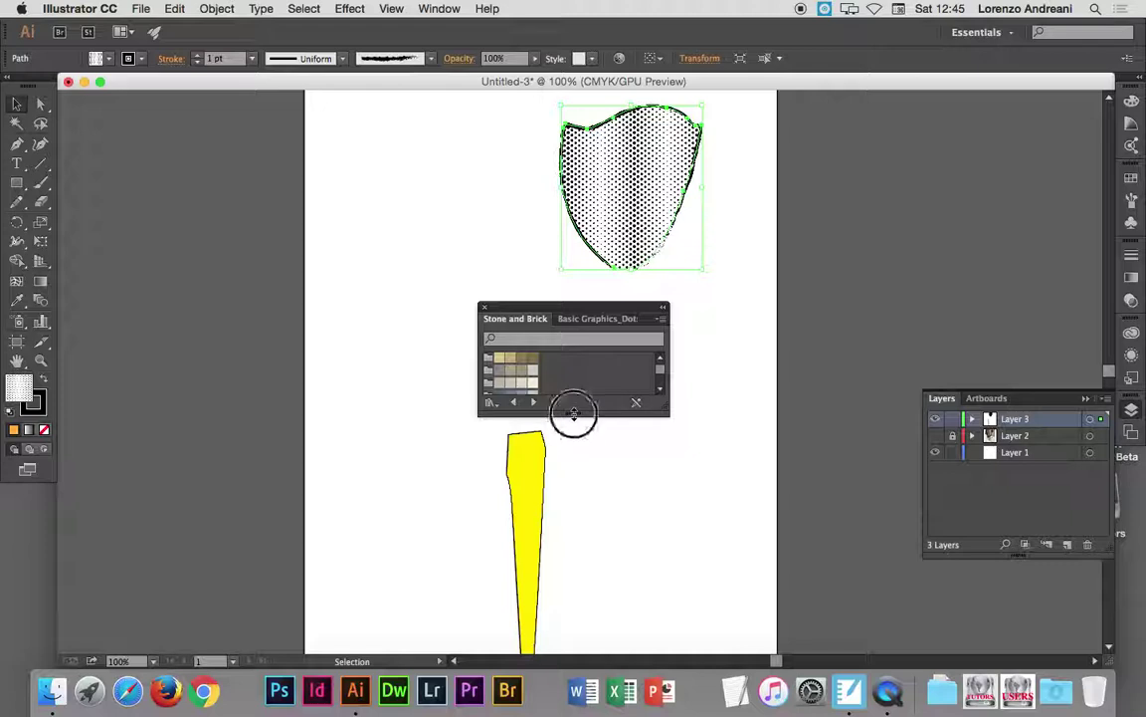
left_click_drag(573, 413, 575, 572)
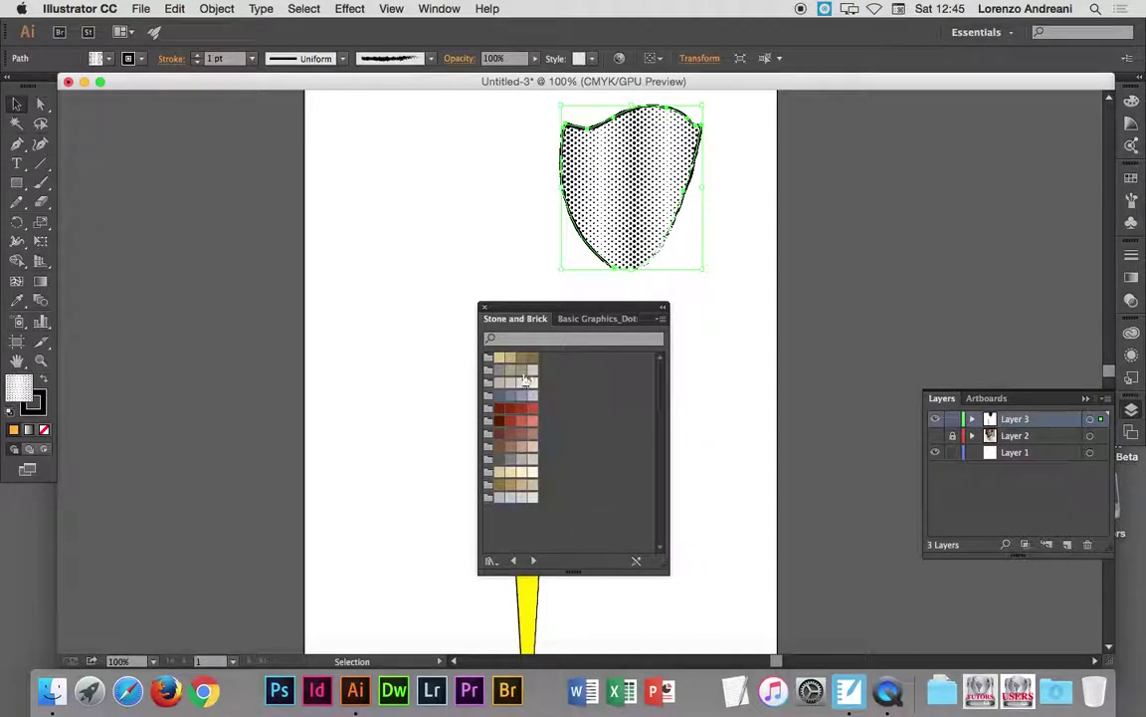
left_click(526, 380)
left_click(521, 358)
left_click(509, 362)
left_click(502, 364)
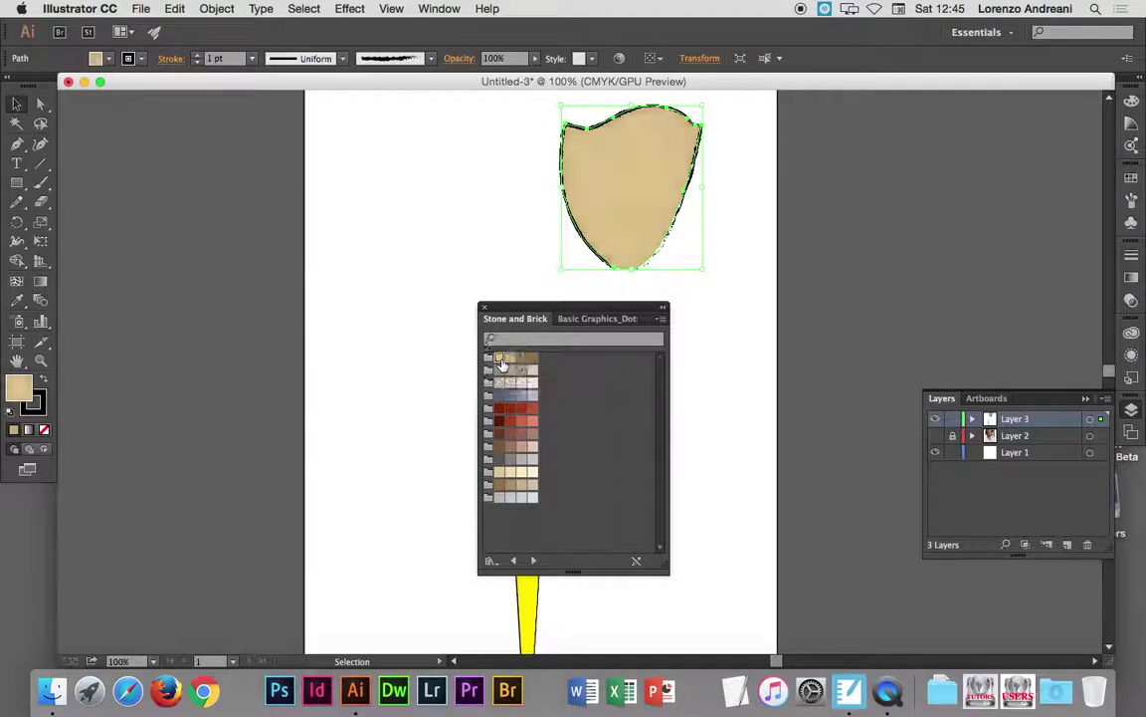
left_click(109, 58)
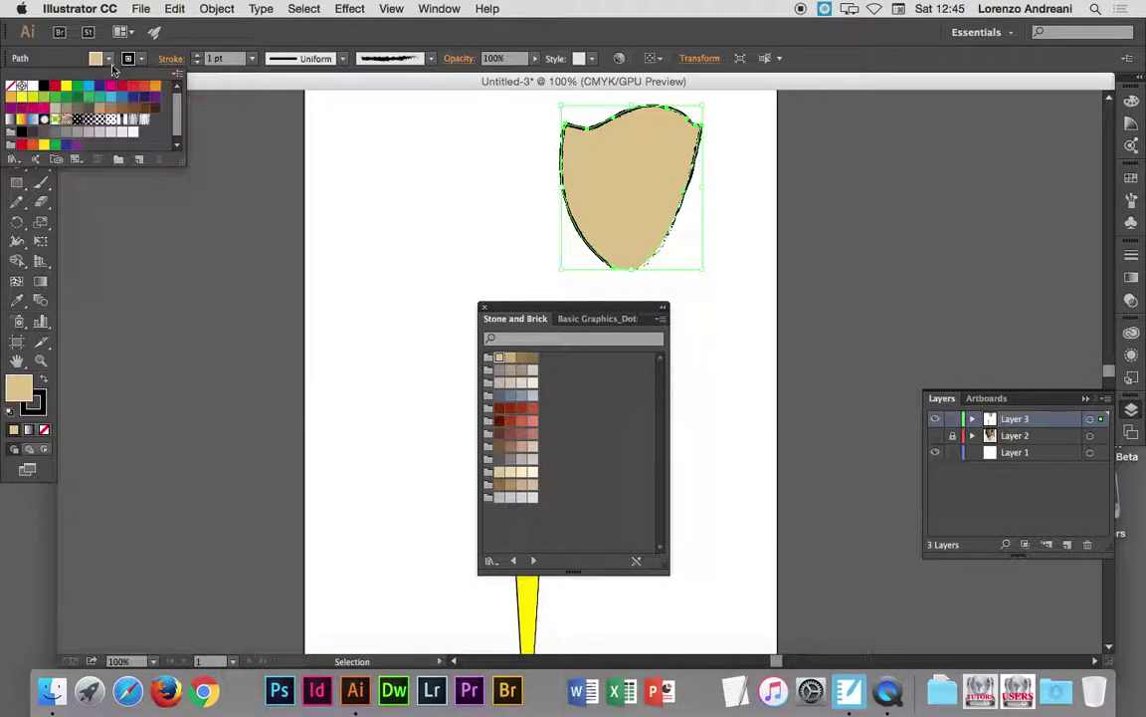
left_click(163, 75)
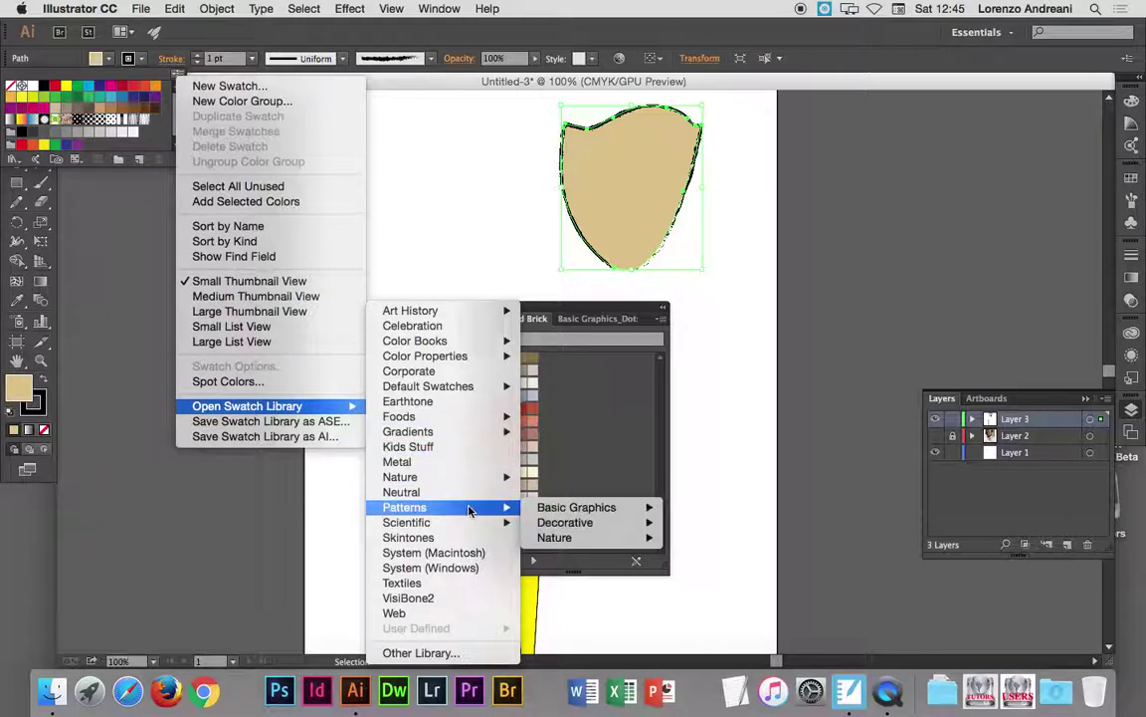
mouse_move(578, 537)
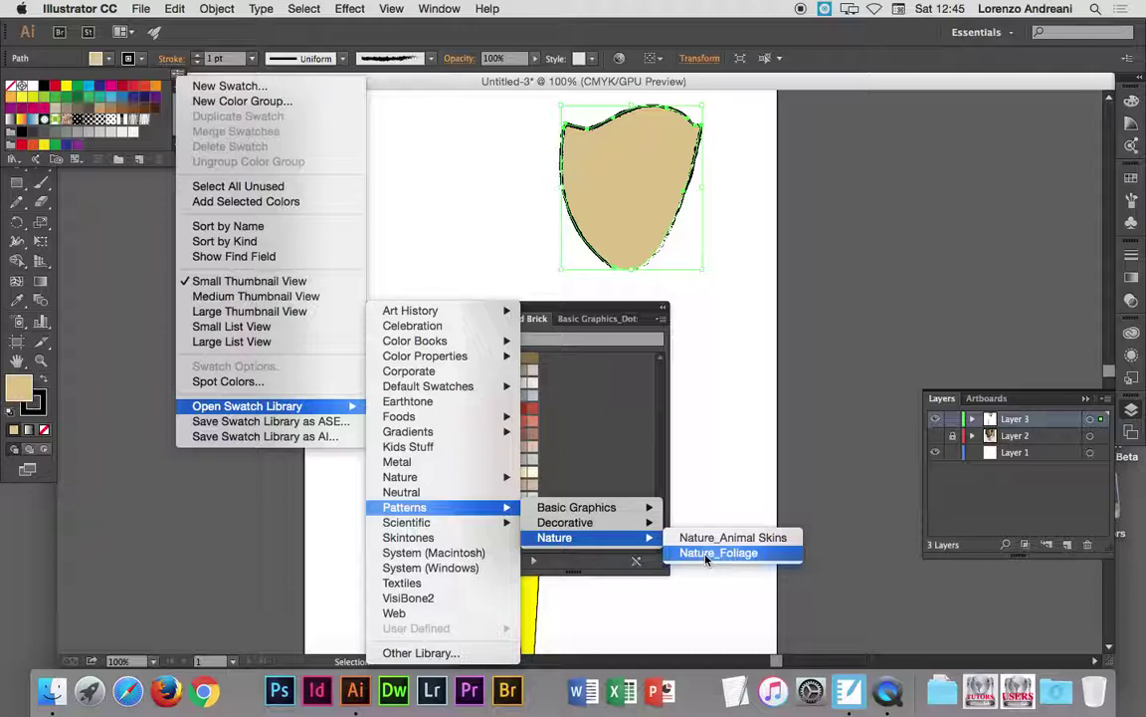
- Load Nature_Foliage and try Cattails, star, Bamboo, tan and beige fills on the shield
left_click(715, 553)
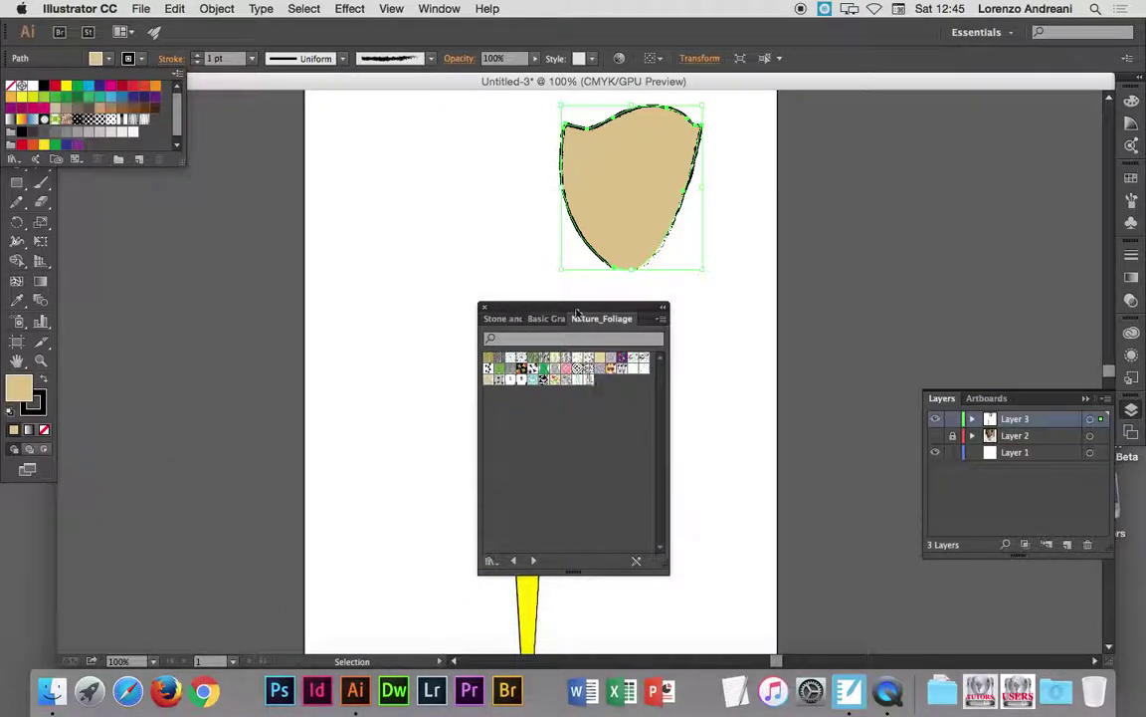
left_click(543, 366)
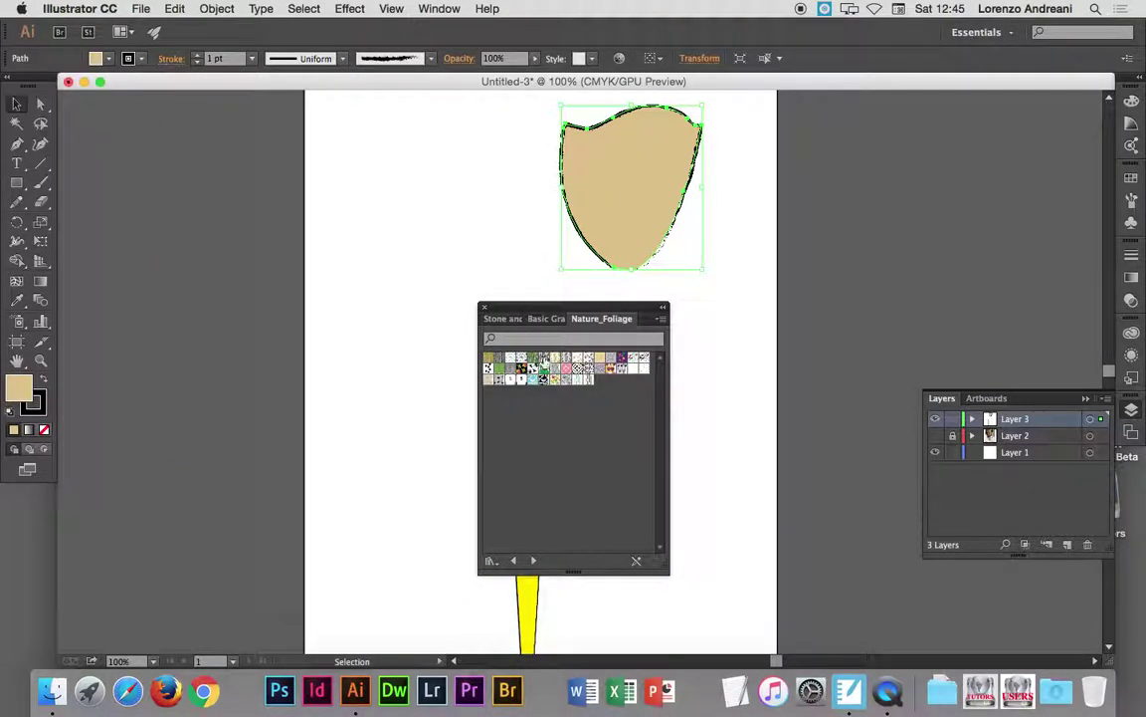
left_click(520, 359)
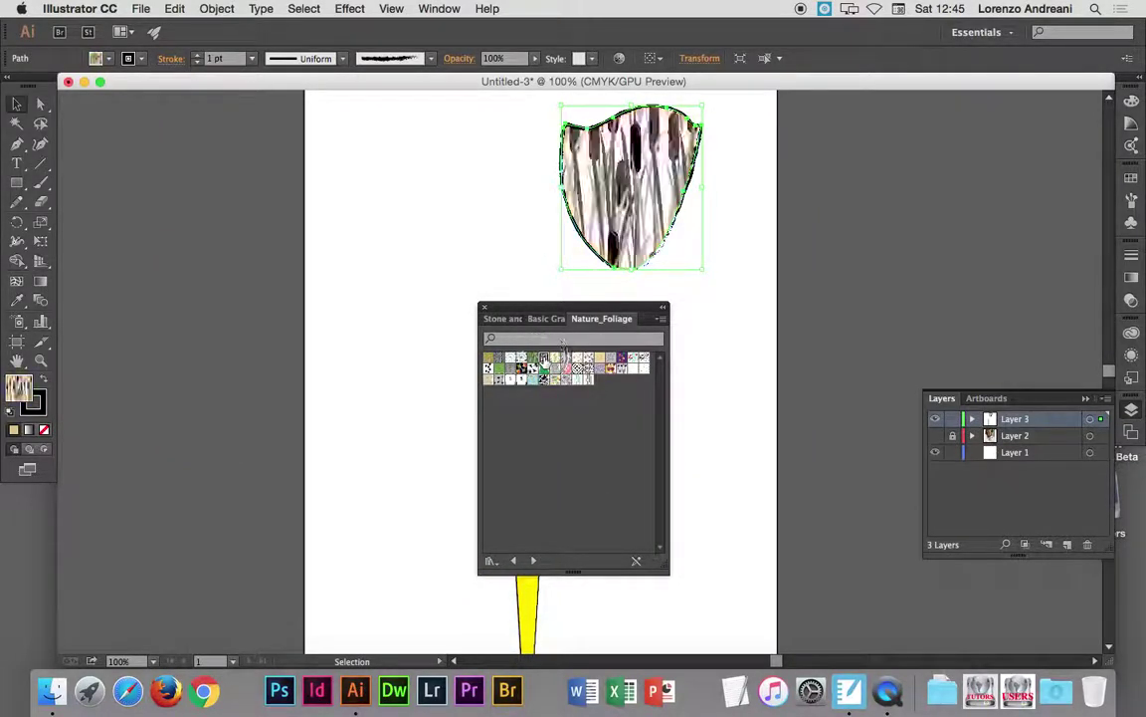
left_click(510, 359)
left_click(500, 360)
left_click(487, 356)
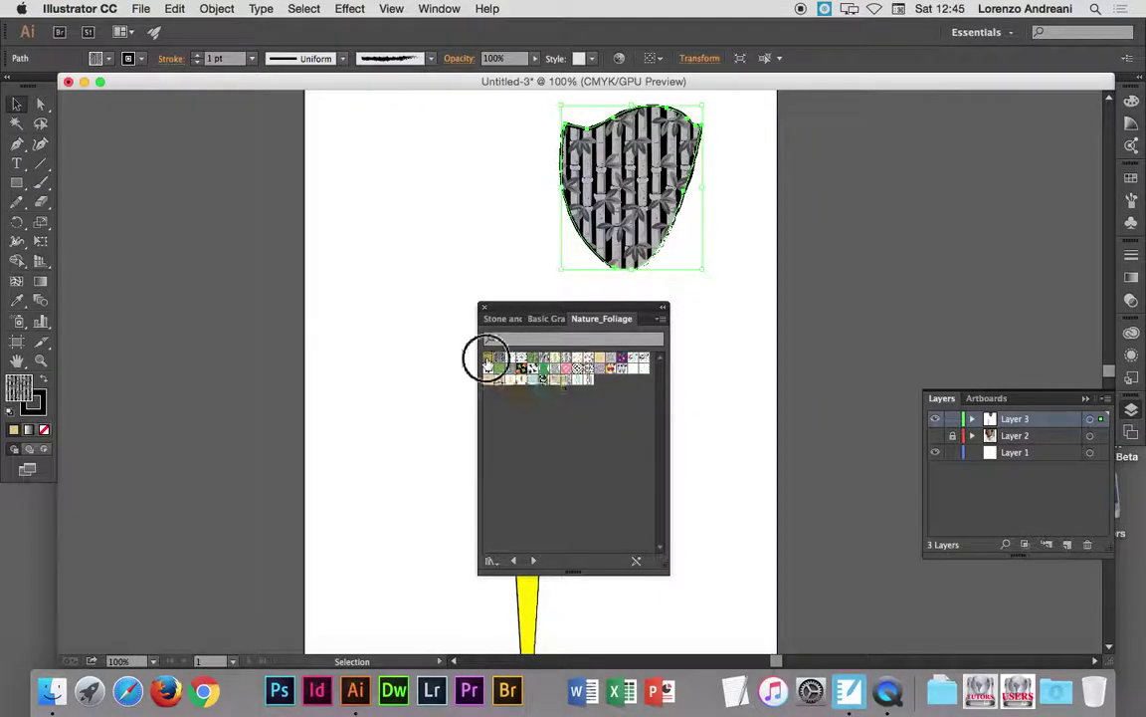
left_click(598, 356)
left_click(586, 356)
- Try Pansies, lattice and Wild Flowers patterns, settling on a black-and-white swirl
left_click(611, 357)
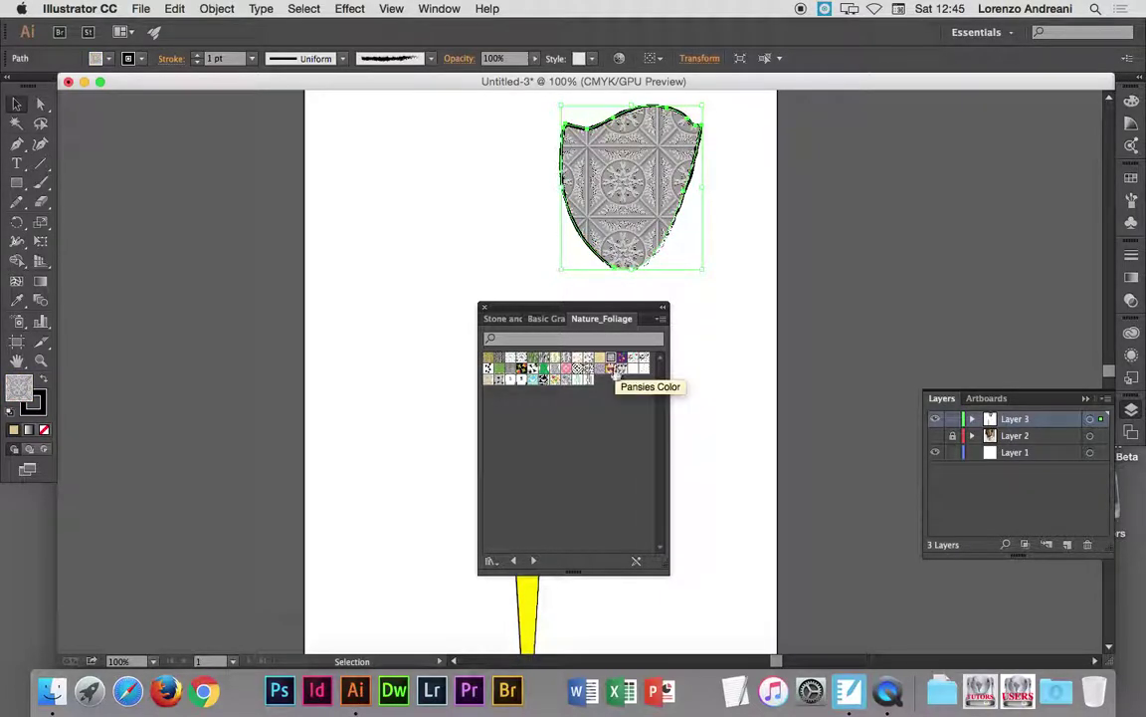
left_click(610, 368)
left_click(621, 369)
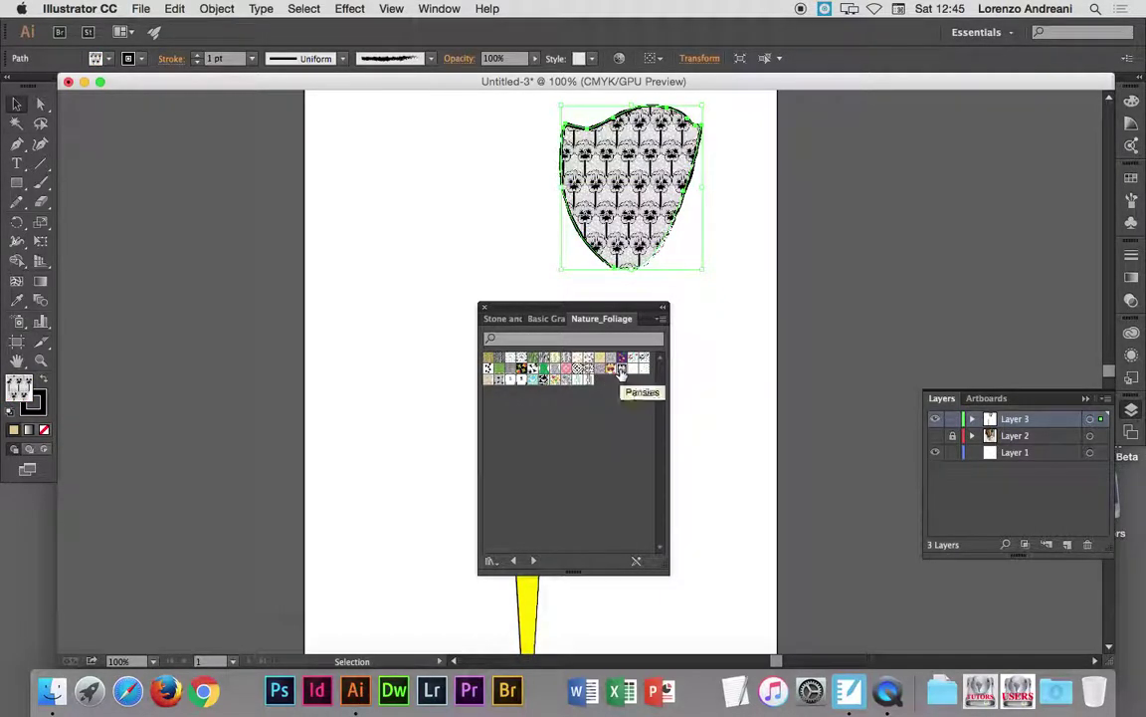
left_click(579, 368)
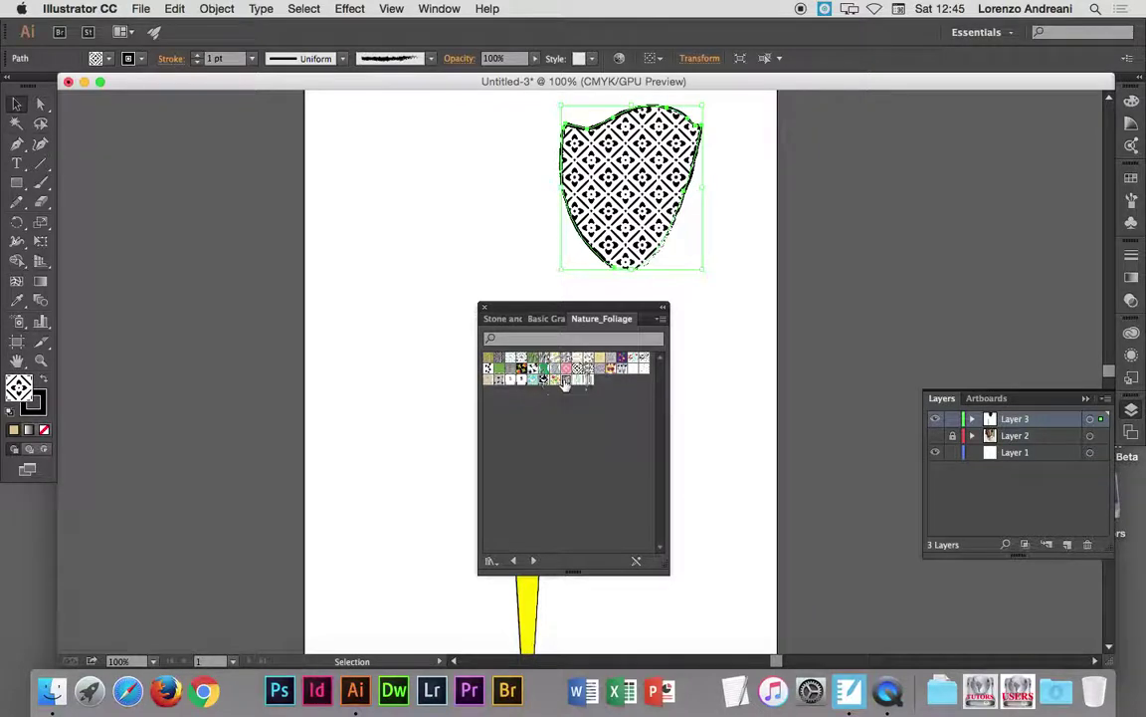
left_click(560, 380)
left_click(554, 379)
left_click(546, 382)
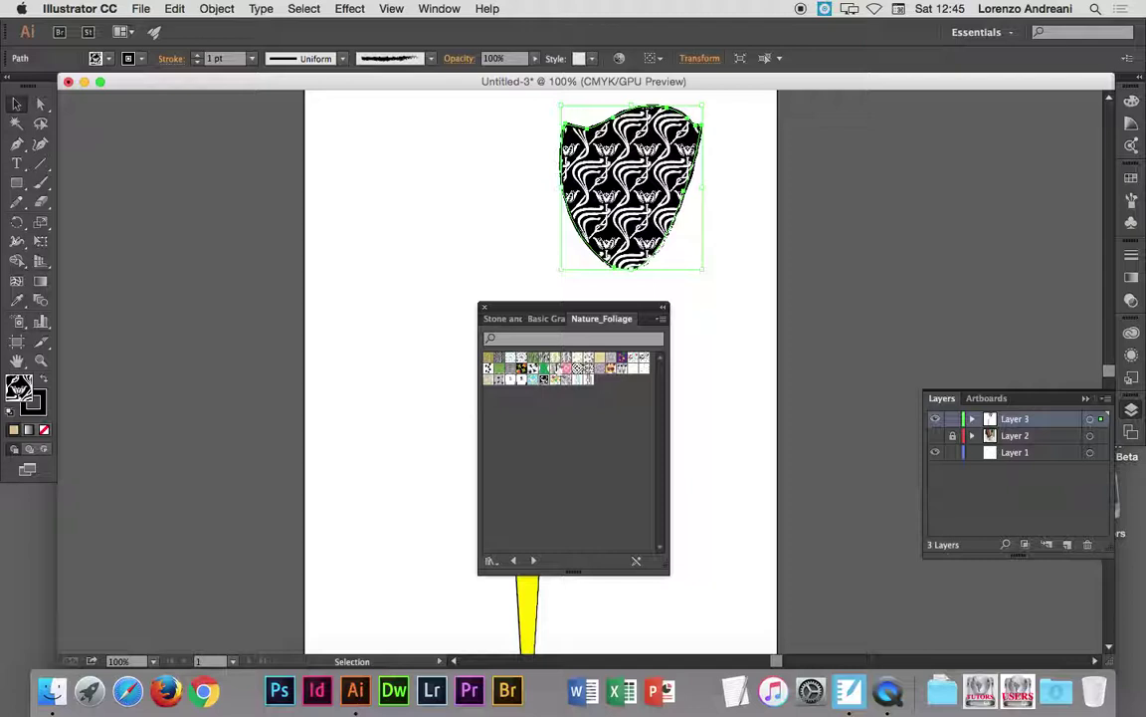
left_click(714, 171)
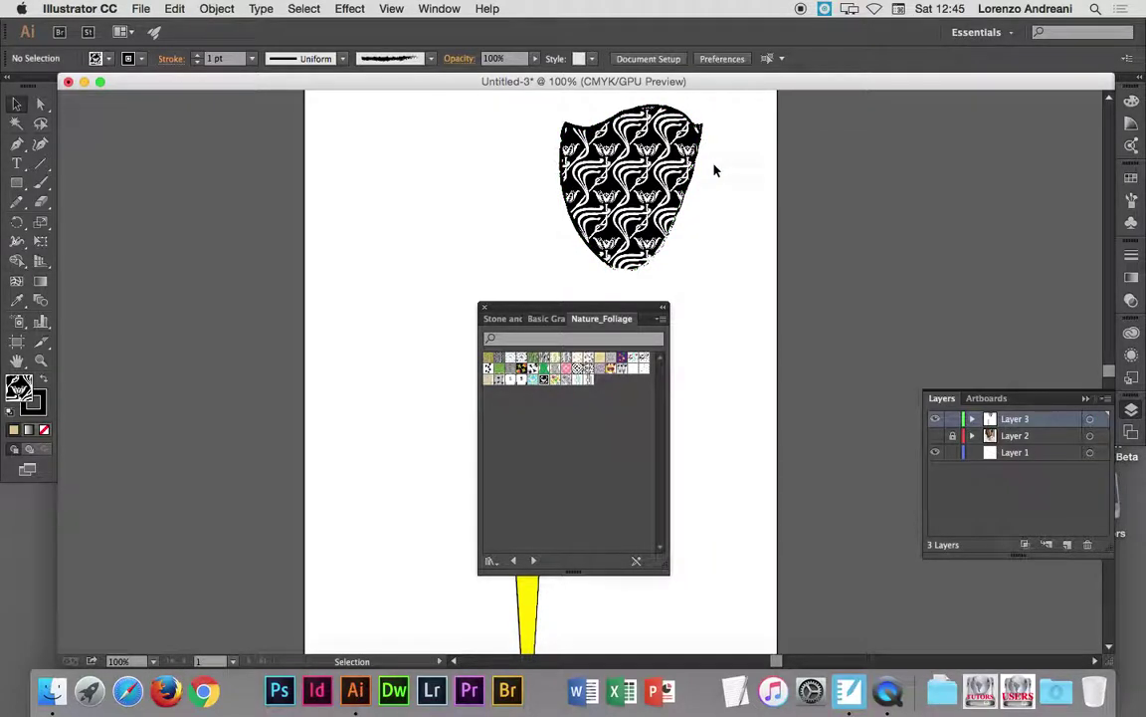
- Show the chair photo again, move the pattern library aside, and lock Layer 2
left_click(935, 436)
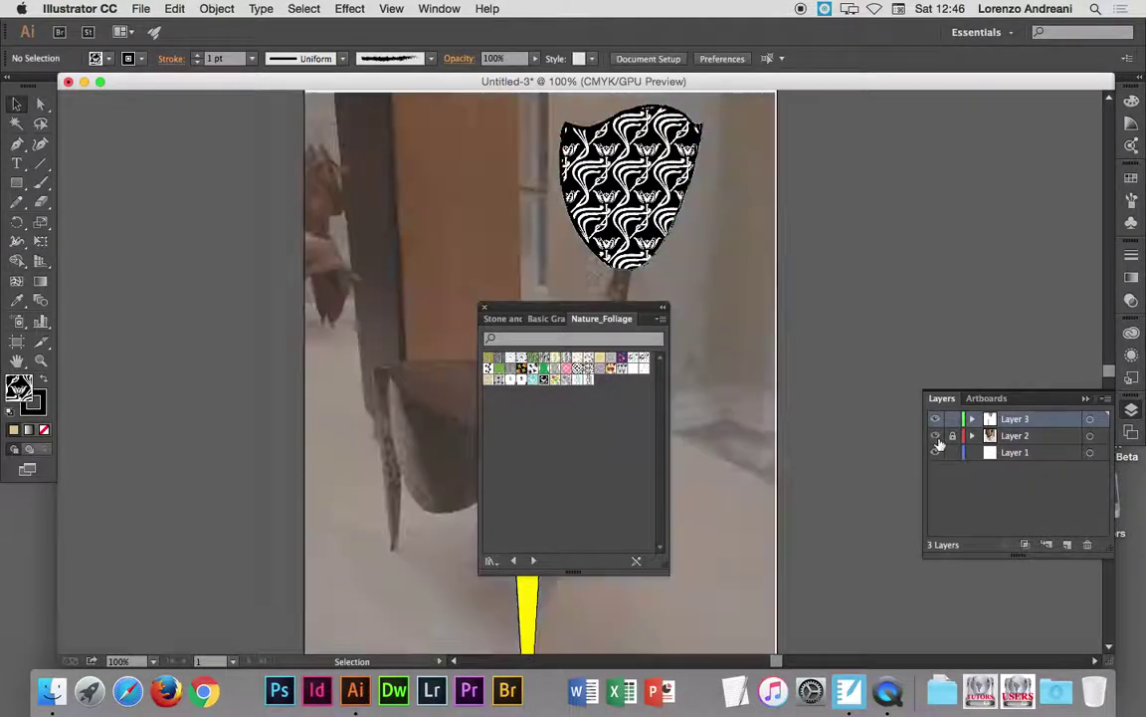
mouse_move(527, 305)
left_mouse_down()
mouse_move(371, 318)
mouse_move(128, 224)
left_mouse_up()
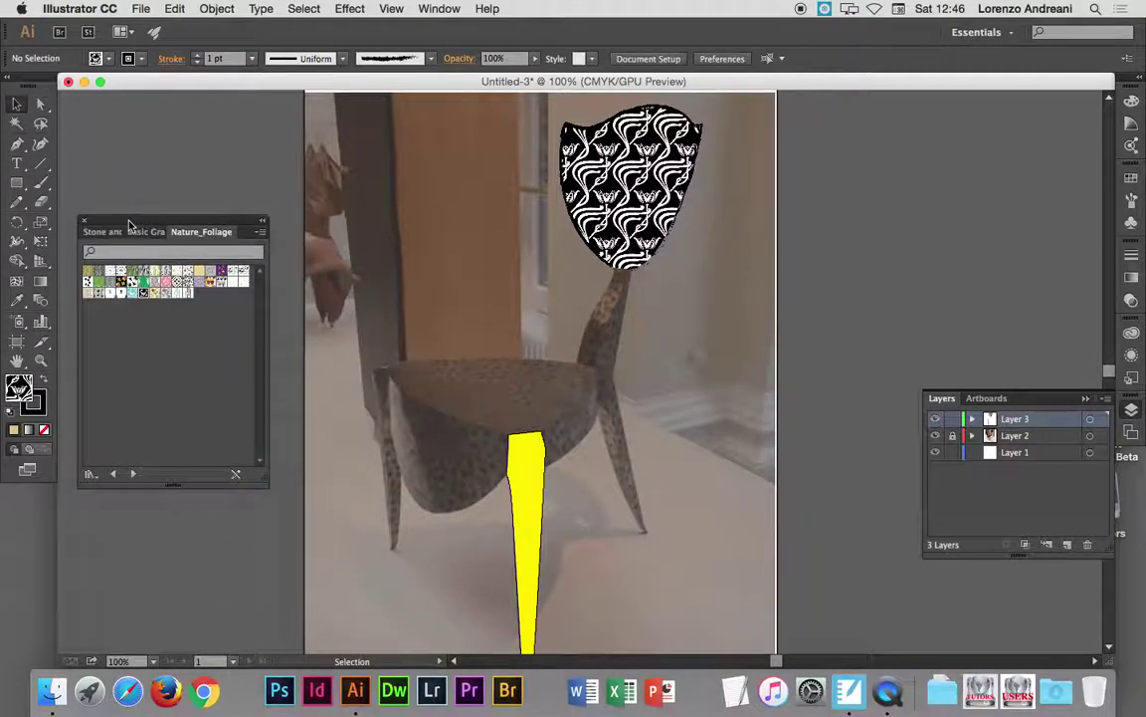
left_click(935, 437)
left_click(935, 438)
left_click(953, 436)
left_click(936, 419)
left_click(935, 419)
- Fill the yellow front leg with the Leaves Graphic Color pattern
left_click(543, 448)
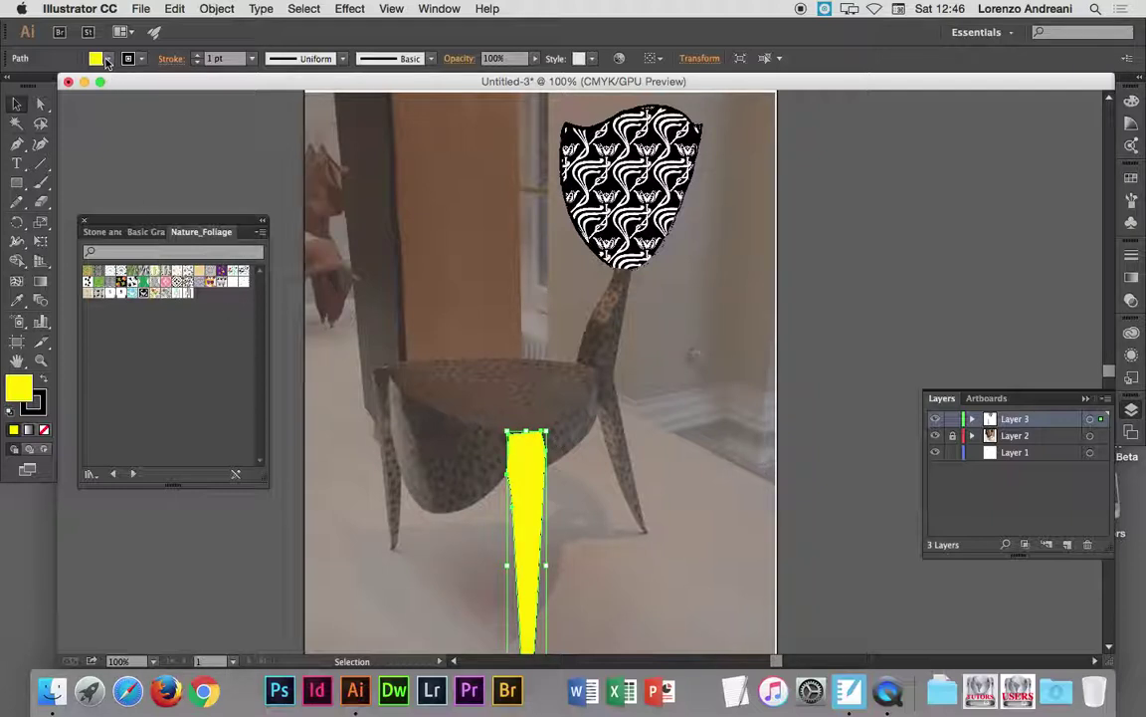
left_click(121, 283)
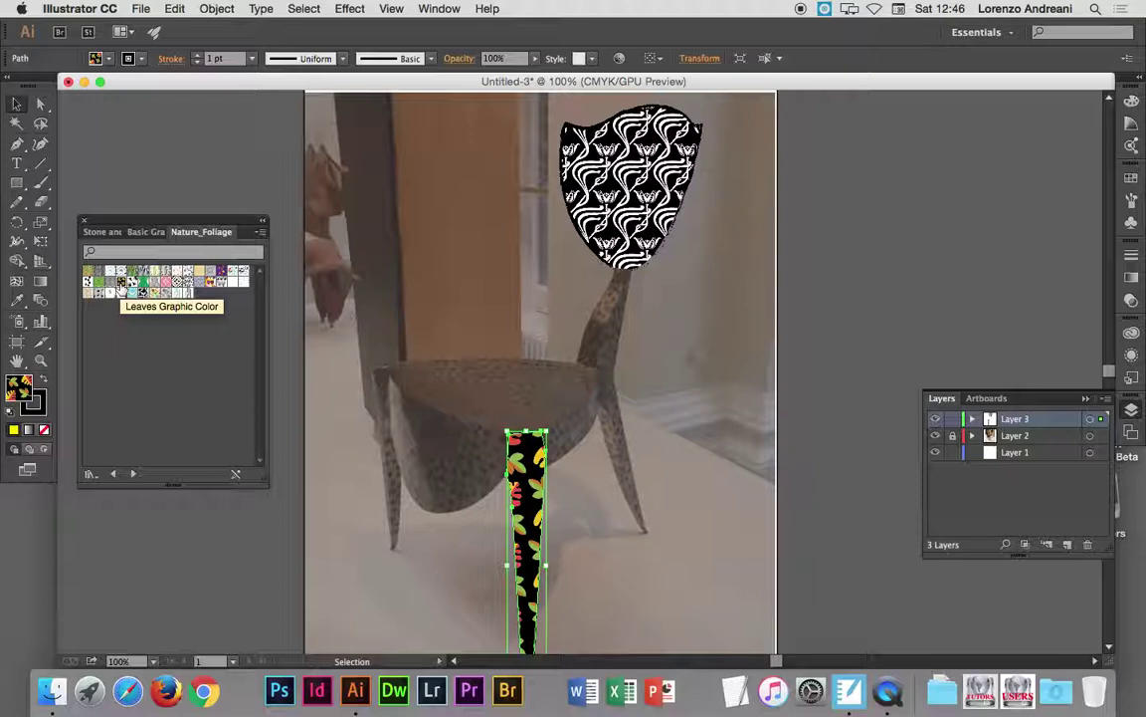
left_click(193, 174)
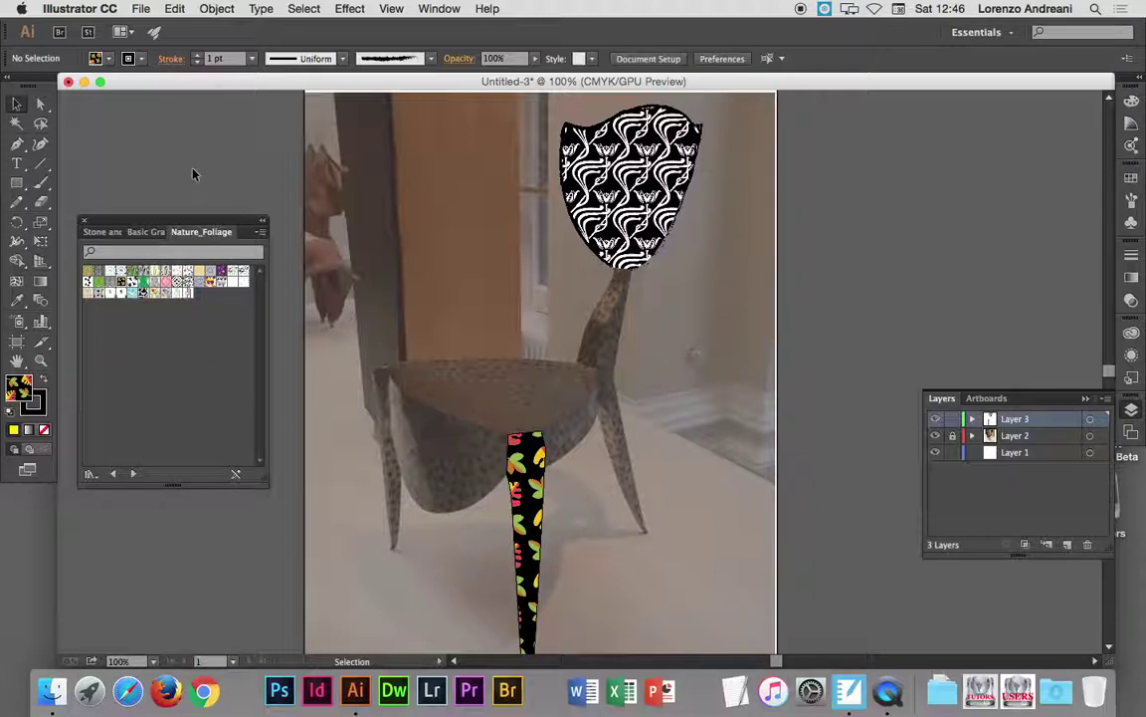
scroll(193, 174, "down", 1)
scroll(193, 174, "down", 2)
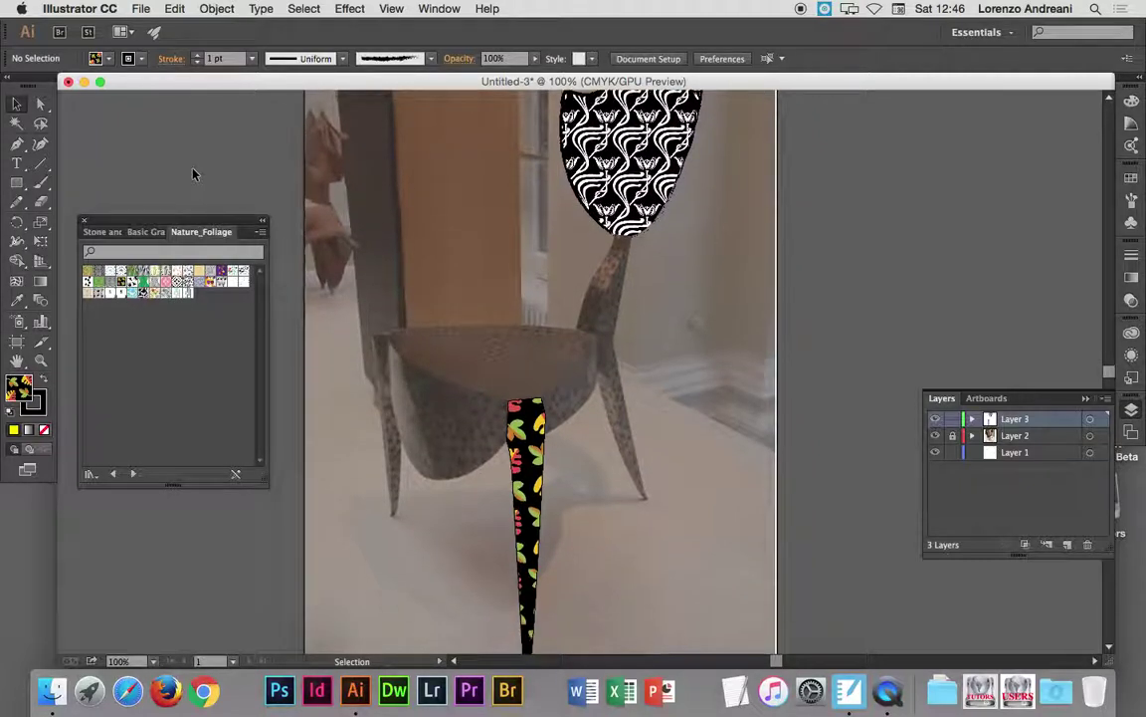